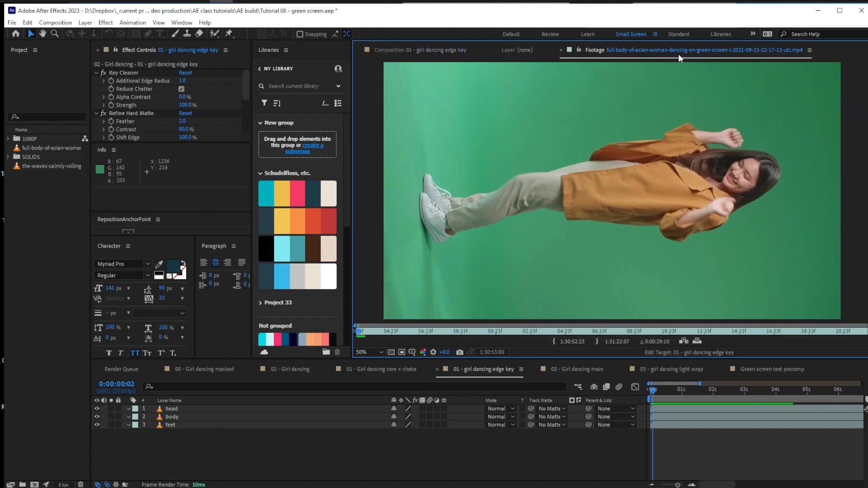
# Step: Scrub through the green screen footage, return to its start and play it back to review the dancer's movement
pyautogui.moveTo(368, 335); pyautogui.dragTo(578, 338)
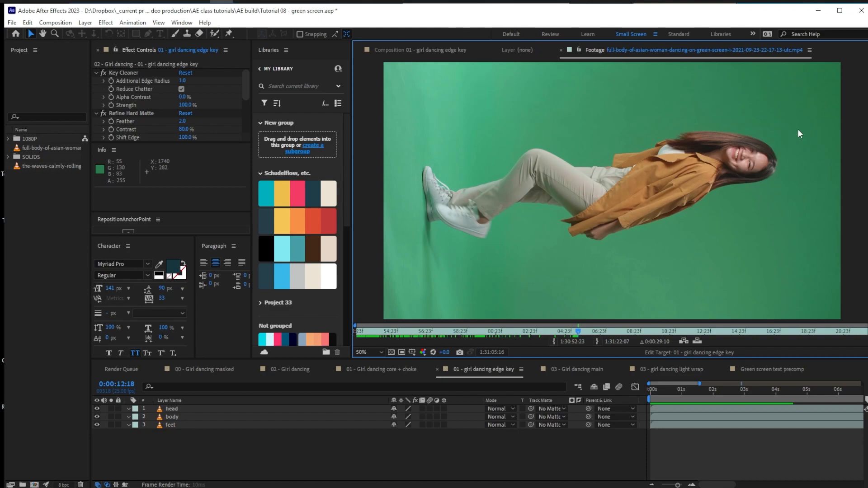
pyautogui.moveTo(601, 335); pyautogui.dragTo(356, 332)
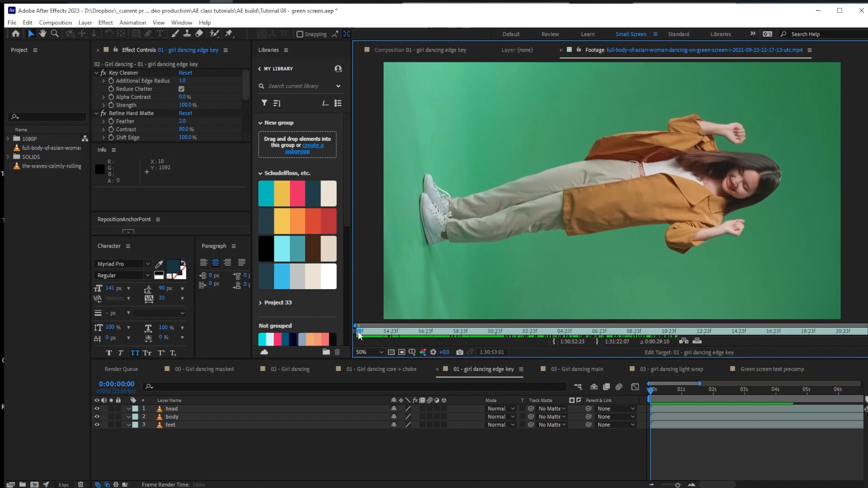
pyautogui.press('space')
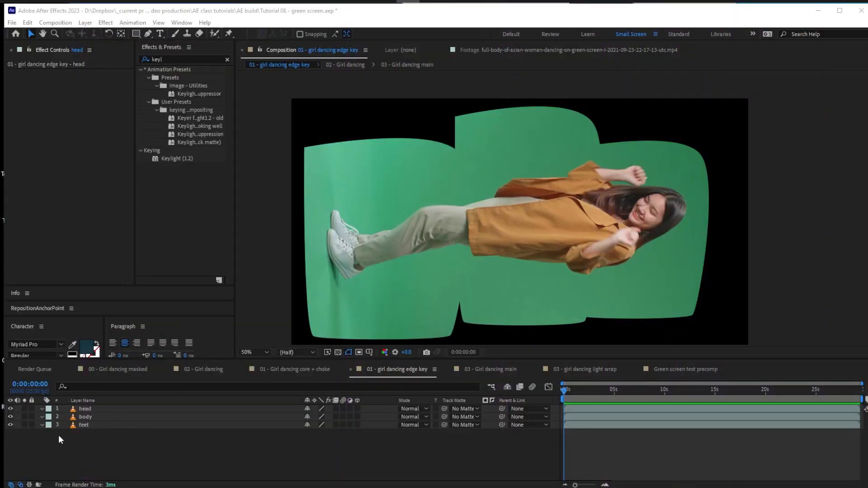
# Step: Examine the separate masks on the feet, body and head layers of the edge key composition
pyautogui.click(83, 426)
pyautogui.click(87, 418)
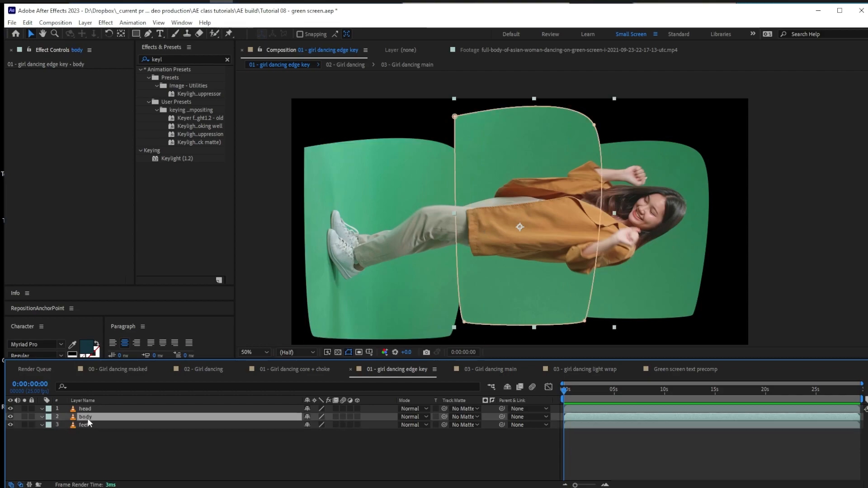
pyautogui.click(85, 425)
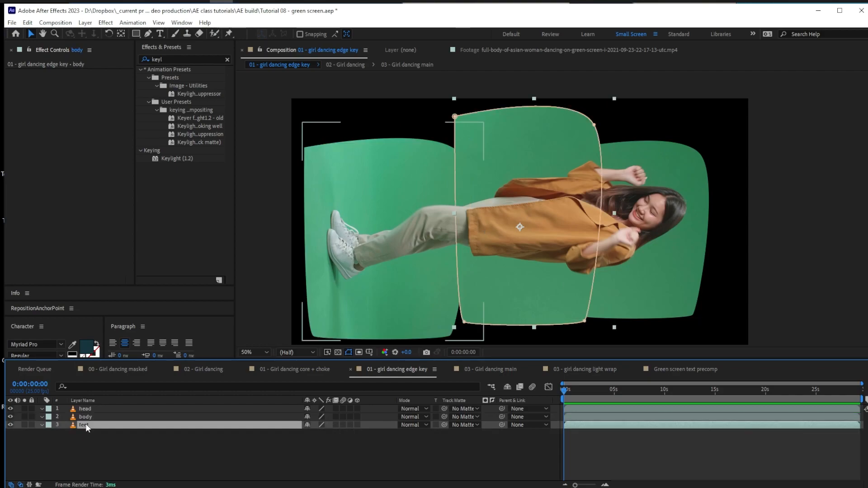
pyautogui.click(86, 408)
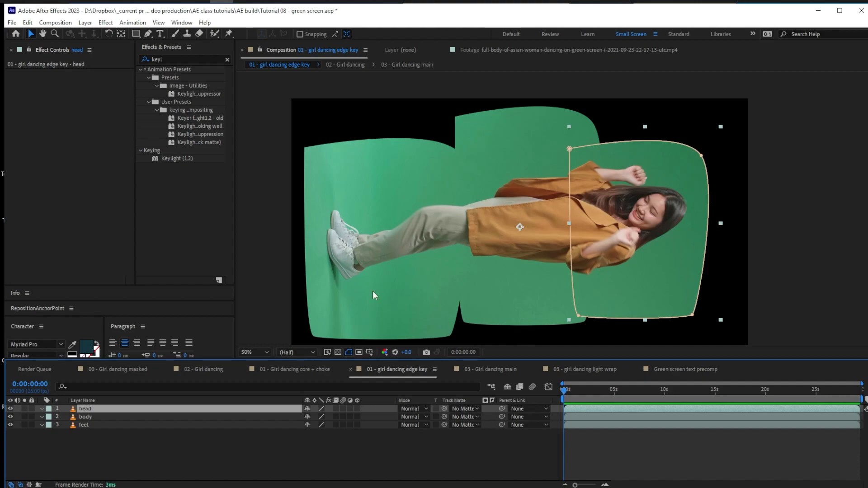
pyautogui.click(90, 461)
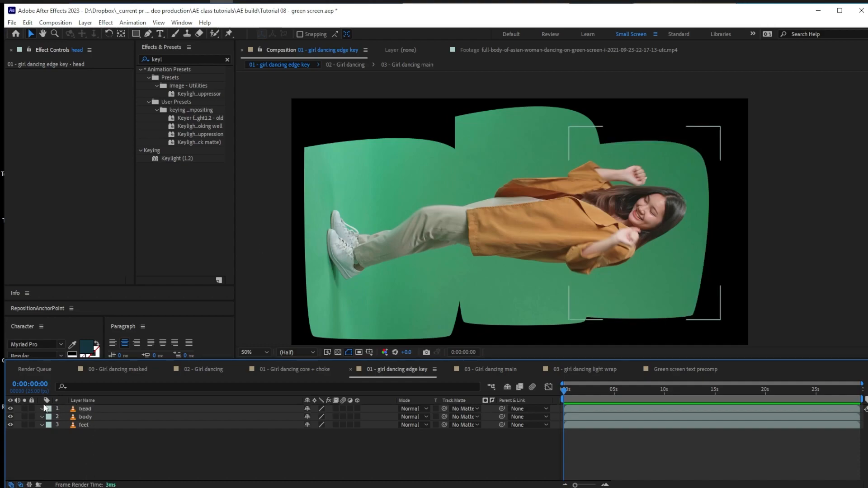
# Step: Solo the feet layer, apply Keylight (1.2) to it and sample the green backdrop near the leg as Screen Colour
pyautogui.click(25, 425)
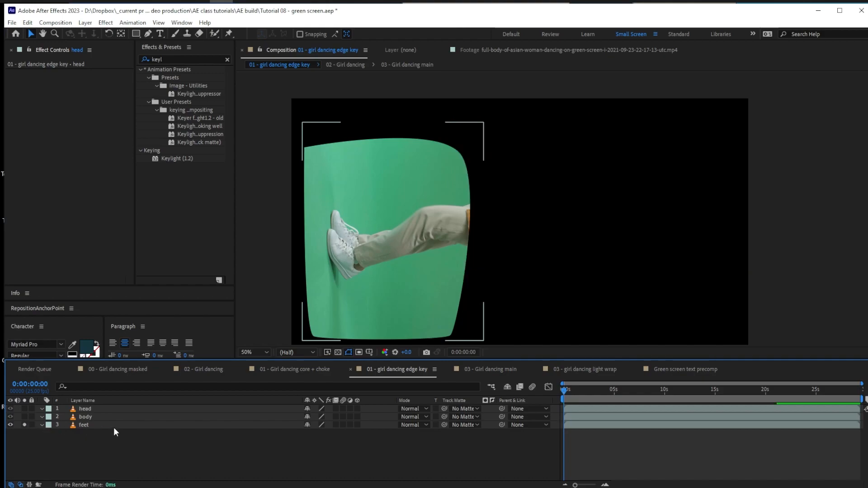
pyautogui.click(85, 425)
pyautogui.moveTo(180, 158); pyautogui.dragTo(393, 189)
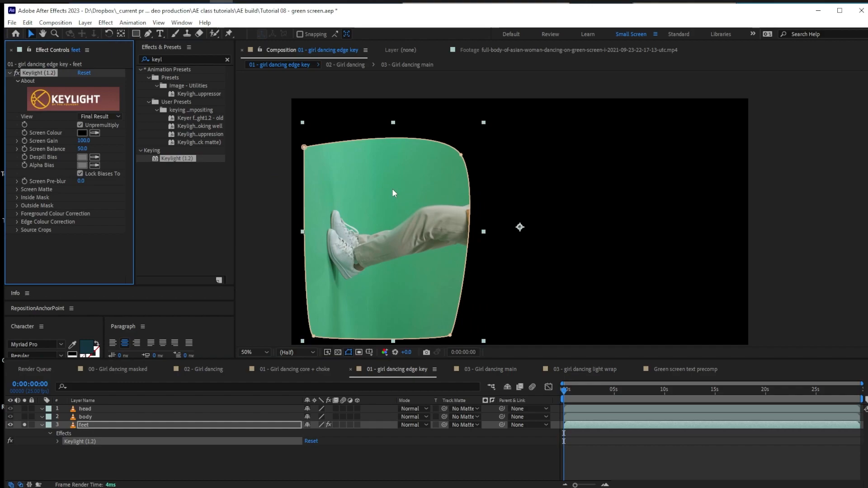
pyautogui.click(18, 189)
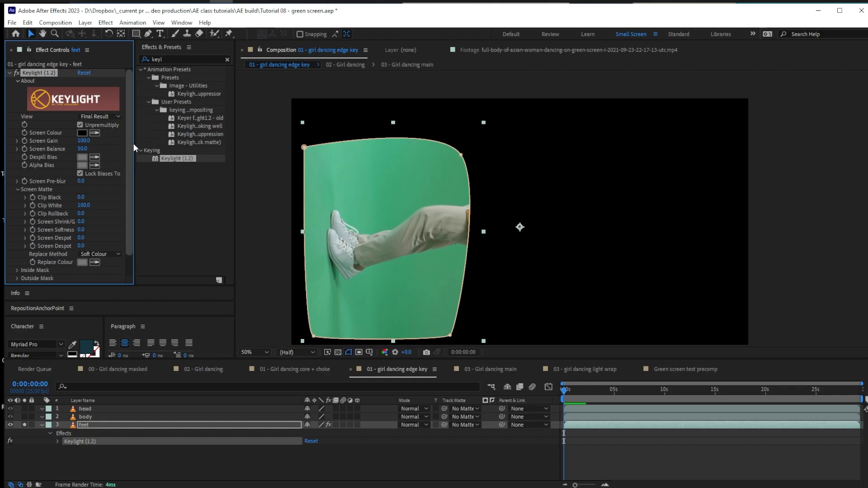
pyautogui.click(96, 132)
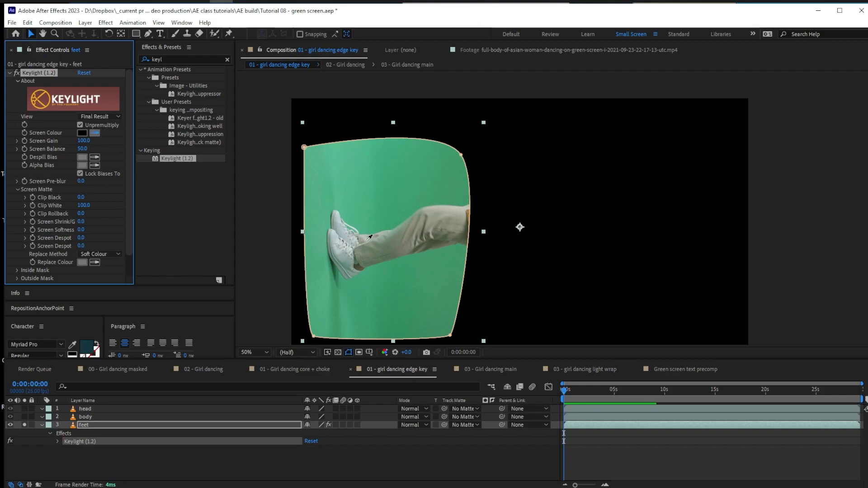
pyautogui.click(394, 227)
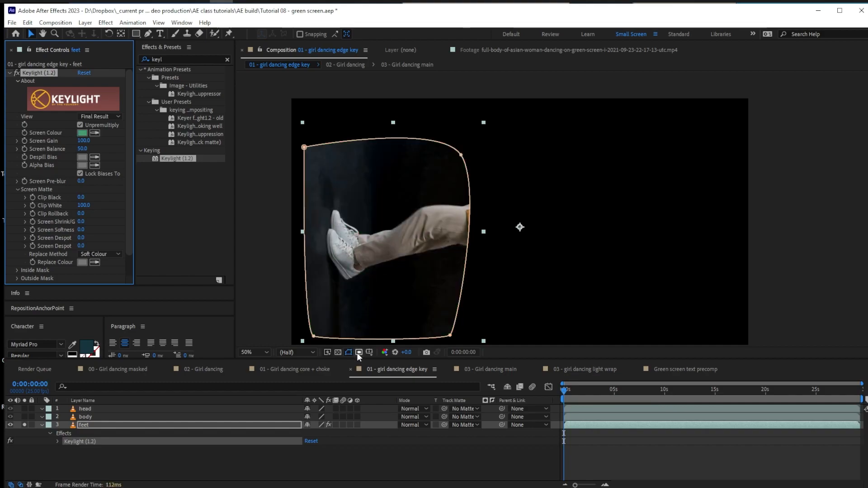
# Step: Show the feet layer's key as Screen Matte, then set Clip White to 58 and Clip Black to 23
pyautogui.click(107, 115)
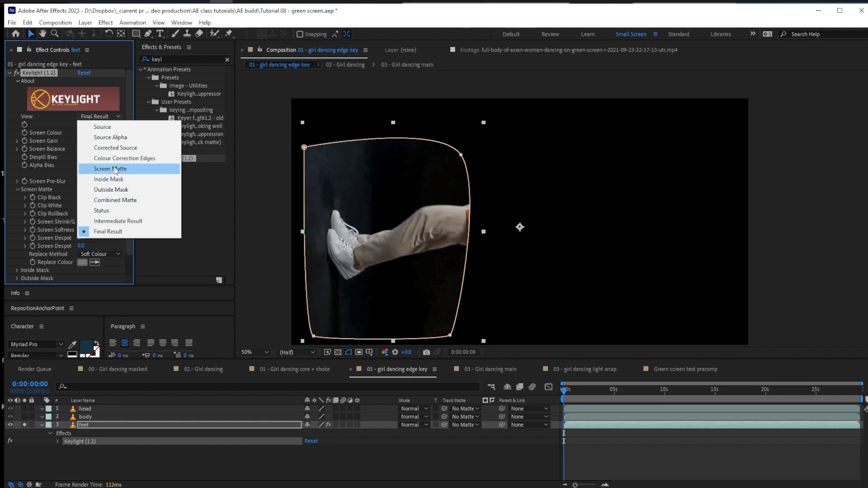
pyautogui.click(120, 221)
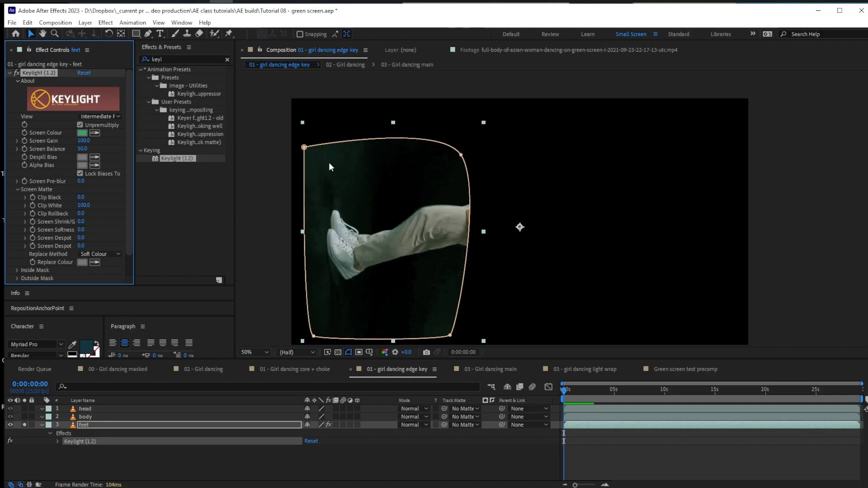
pyautogui.click(110, 115)
pyautogui.click(120, 170)
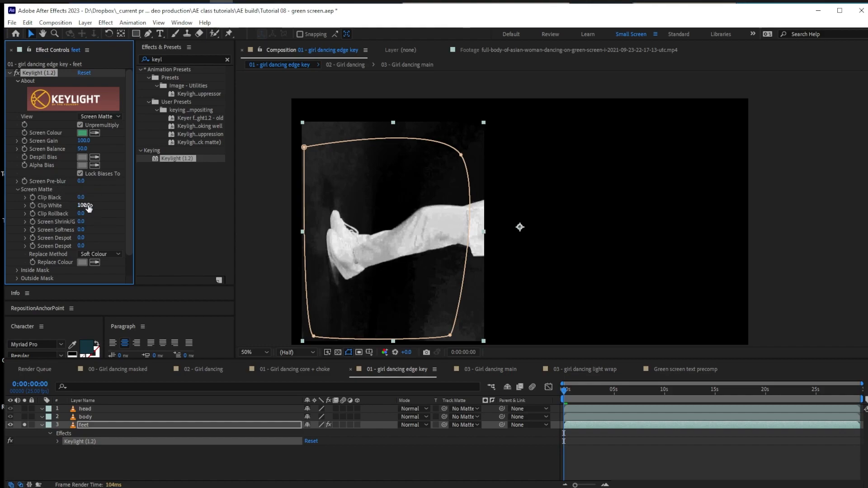
pyautogui.moveTo(82, 205); pyautogui.dragTo(70, 207)
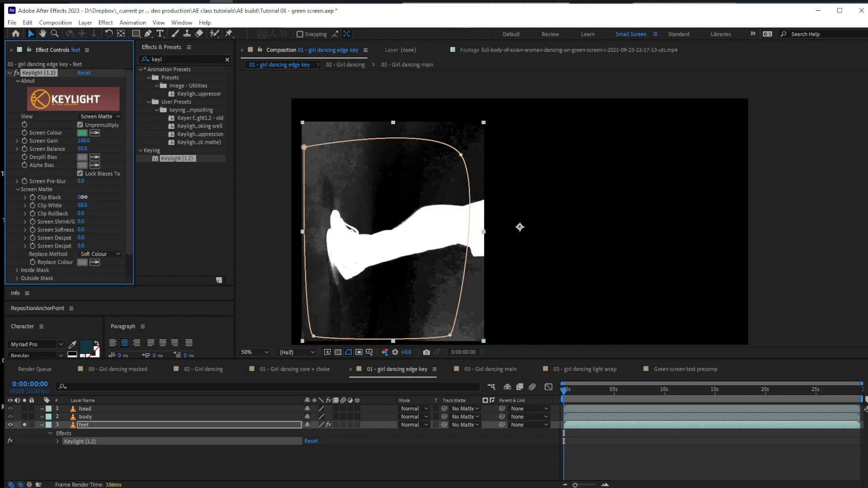
pyautogui.moveTo(81, 198); pyautogui.dragTo(90, 197)
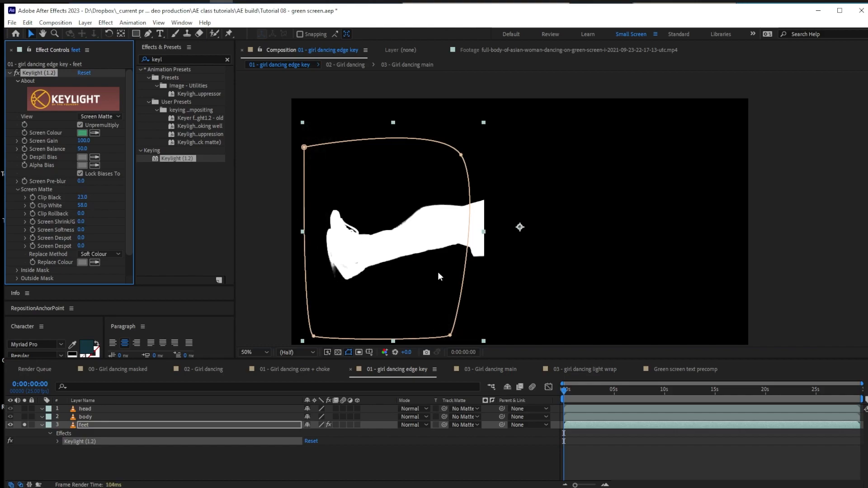
# Step: Refine the feet matte to Clip Black 17 and Clip White 58, and check it across the timeline up to 0:00:28:18
pyautogui.press('.')
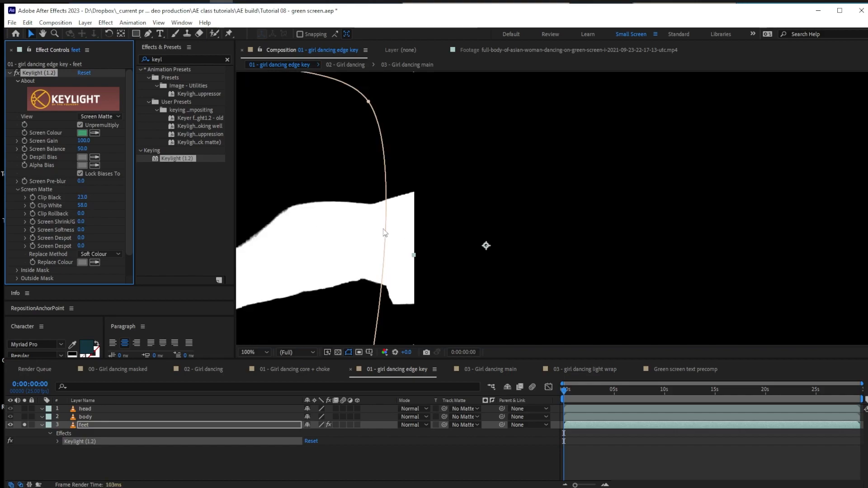
pyautogui.moveTo(345, 248); pyautogui.dragTo(608, 172)
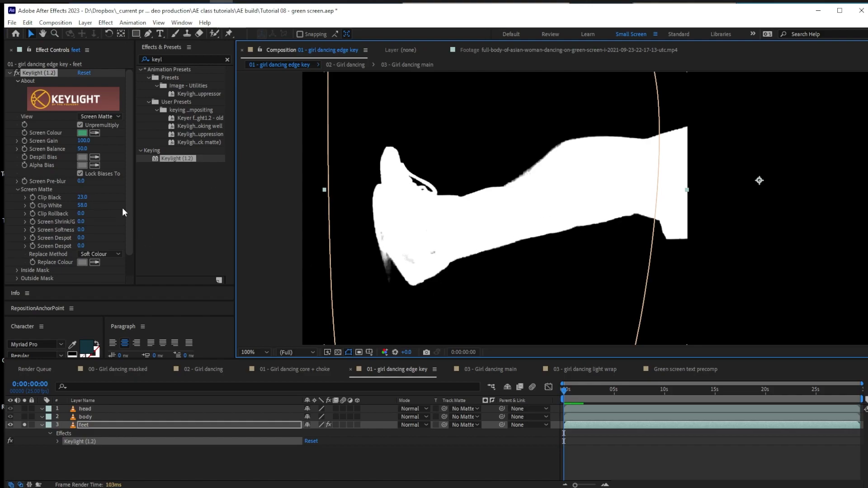
pyautogui.moveTo(83, 197); pyautogui.dragTo(83, 205)
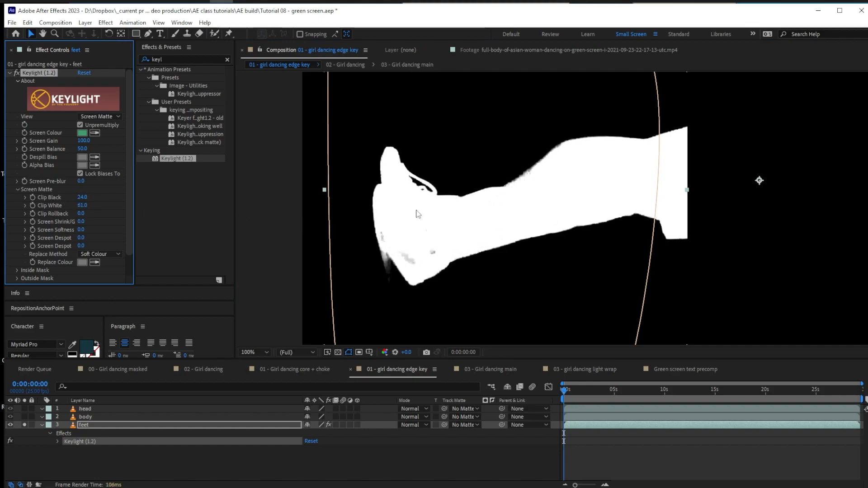
pyautogui.moveTo(81, 198)
pyautogui.mouseDown()
pyautogui.moveTo(99, 211)
pyautogui.moveTo(82, 197)
pyautogui.moveTo(79, 205)
pyautogui.mouseUp()
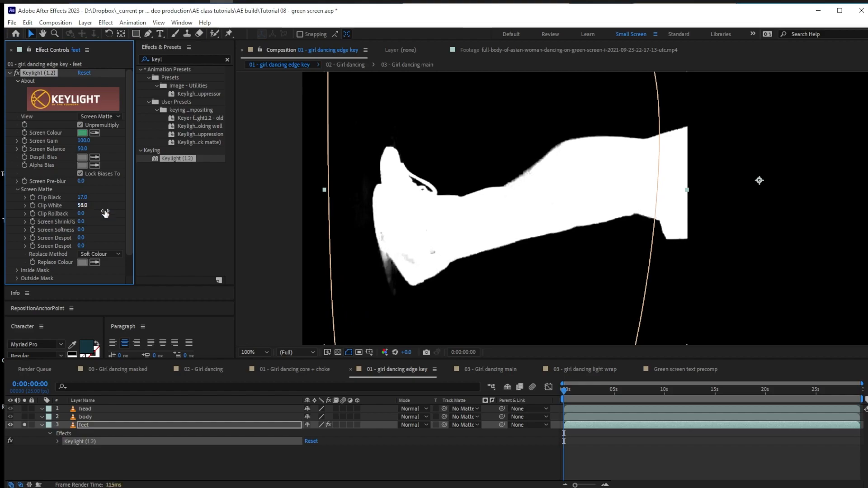
pyautogui.moveTo(618, 397); pyautogui.dragTo(642, 397)
pyautogui.moveTo(780, 396); pyautogui.dragTo(855, 400)
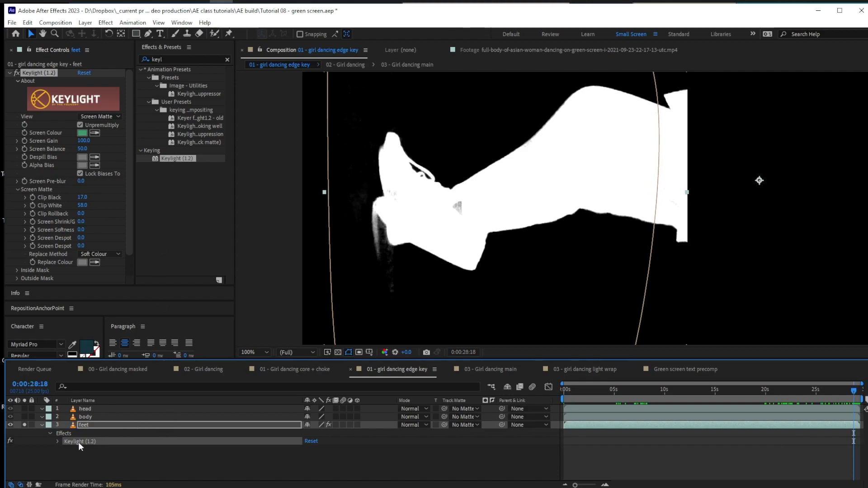
# Step: Solo the body layer, apply Keylight (1.2) to it and sample the green beside the jacket as Screen Colour
pyautogui.click(91, 417)
pyautogui.hotkey('ctrl', 'alt', 'shift', 'e')
pyautogui.click(94, 132)
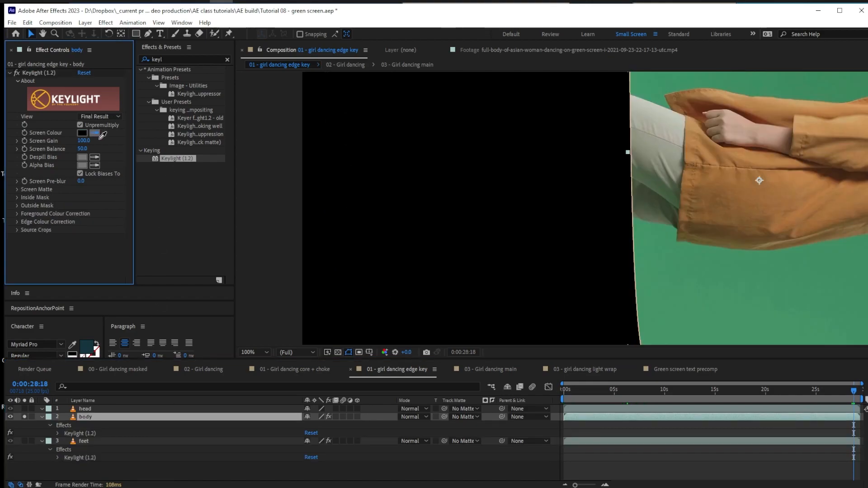
pyautogui.click(840, 100)
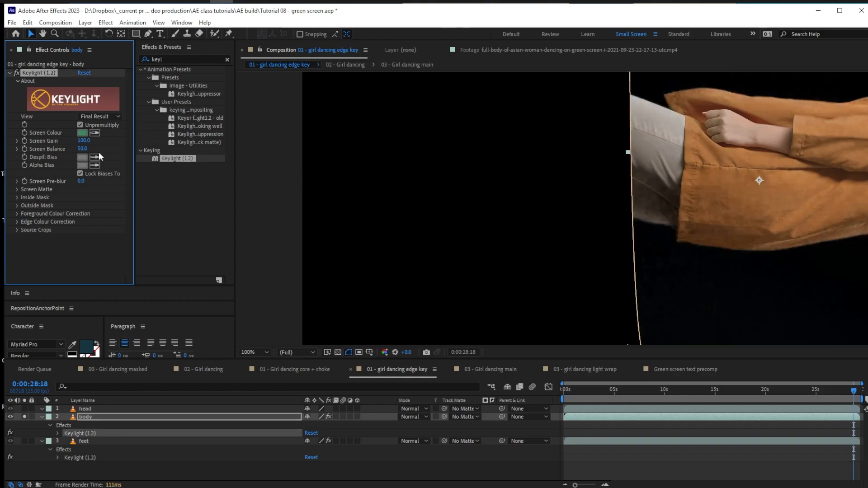
pyautogui.moveTo(681, 170); pyautogui.dragTo(398, 172)
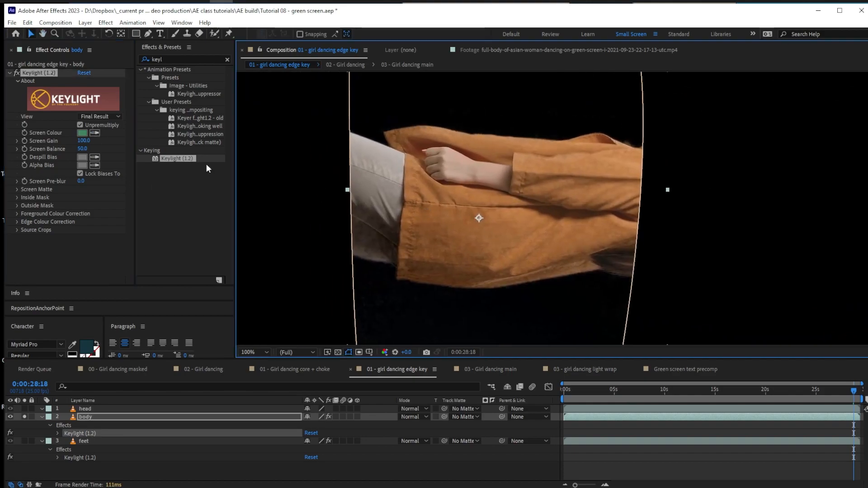
# Step: Show the body layer's key as Screen Matte, then set Clip White to 60 and Clip Black to 22
pyautogui.click(103, 117)
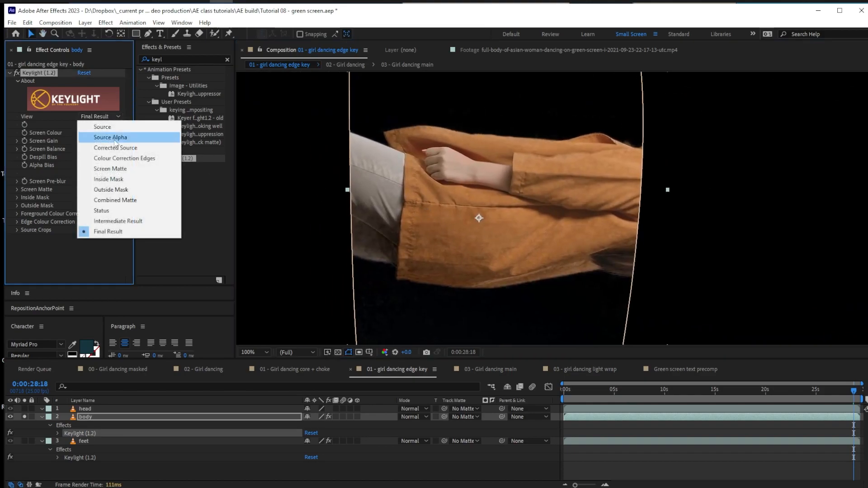
pyautogui.click(125, 169)
pyautogui.click(18, 190)
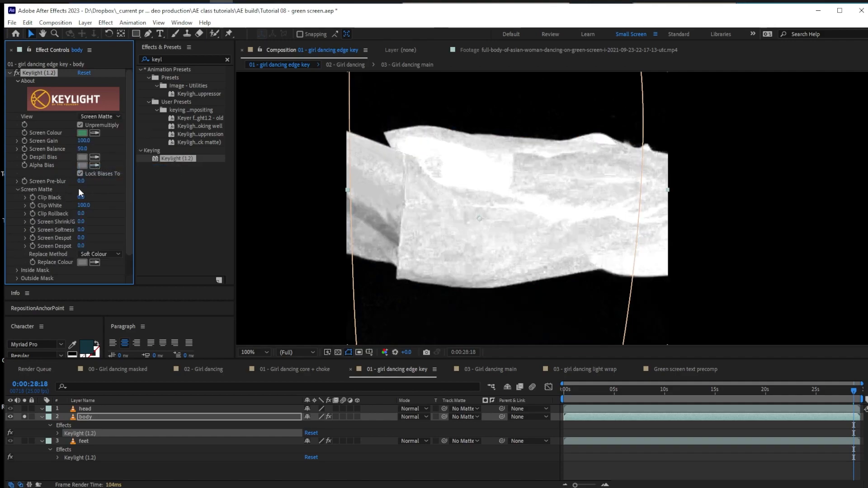
pyautogui.moveTo(84, 207)
pyautogui.mouseDown()
pyautogui.moveTo(91, 211)
pyautogui.moveTo(88, 197)
pyautogui.moveTo(81, 206)
pyautogui.mouseUp()
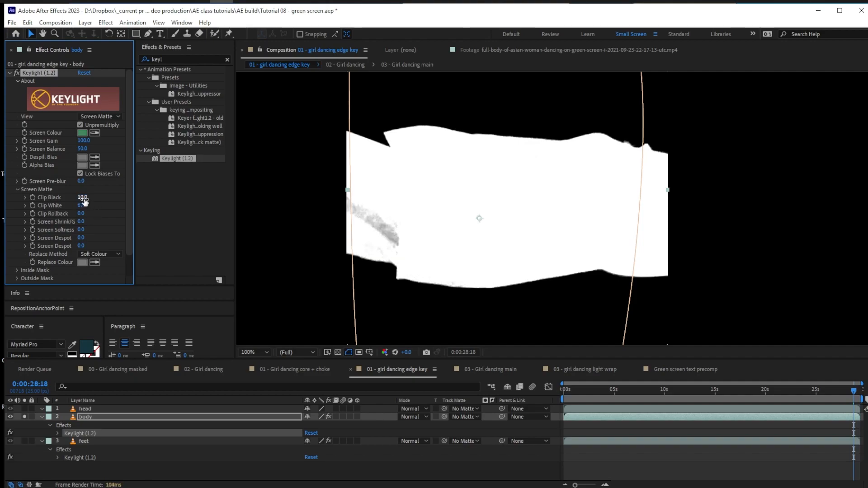
pyautogui.moveTo(80, 199); pyautogui.dragTo(90, 199)
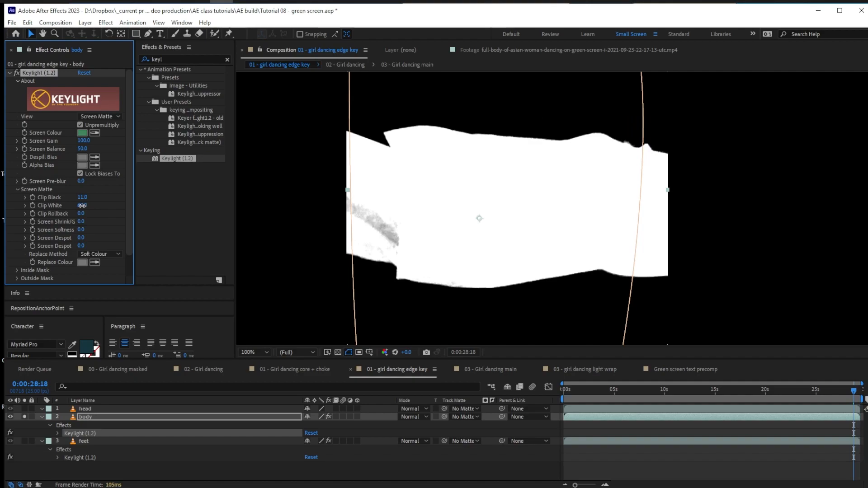
pyautogui.moveTo(86, 198); pyautogui.dragTo(81, 206)
pyautogui.click(81, 198)
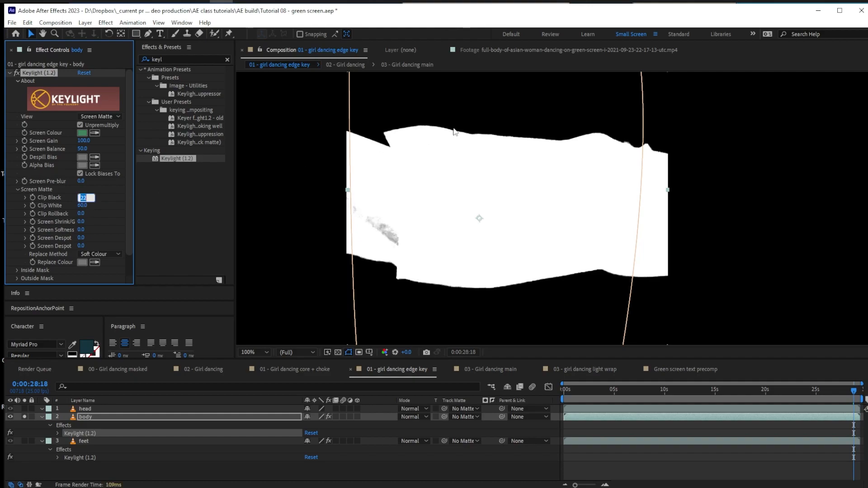
# Step: Switch the body layer's Keylight view to Intermediate Result and check the key at other frames, ending at 0:00:09:04
pyautogui.click(106, 118)
pyautogui.click(121, 223)
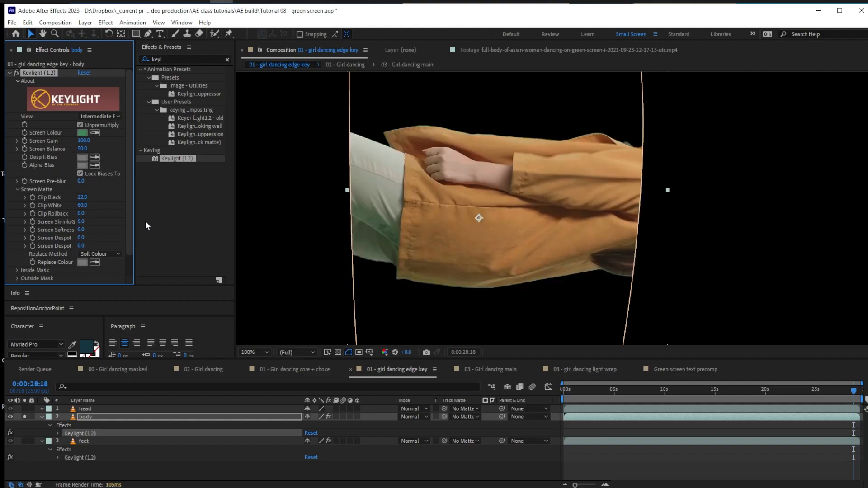
pyautogui.moveTo(591, 392); pyautogui.dragTo(656, 393)
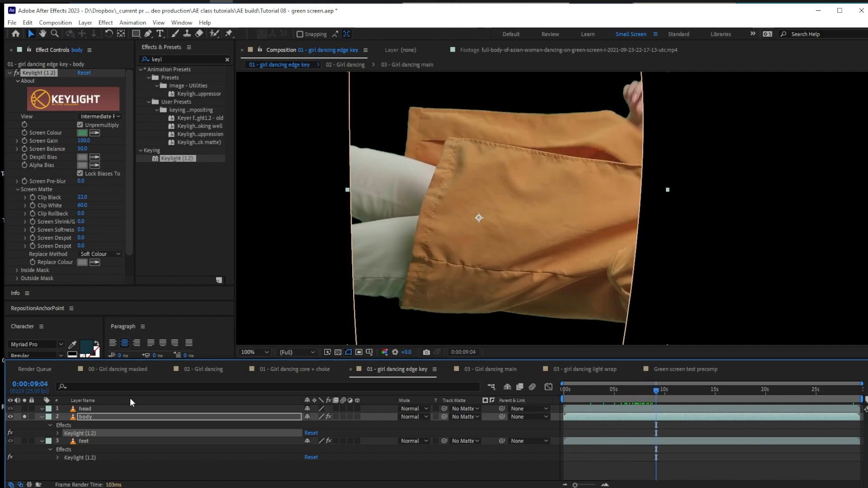
# Step: Solo the head layer, apply Keylight (1.2) to it and sample the green backdrop near the hair as Screen Colour
pyautogui.keyDown('alt'); pyautogui.click(25, 408); pyautogui.keyUp('alt')
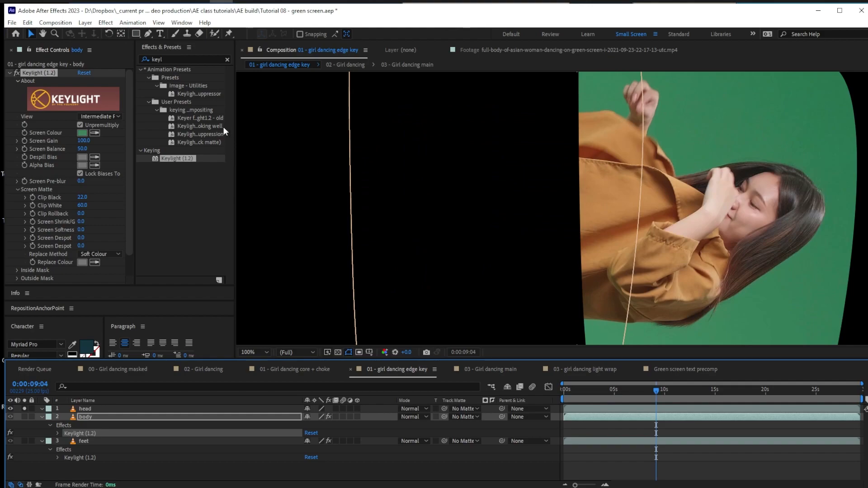
pyautogui.moveTo(175, 158); pyautogui.dragTo(713, 218)
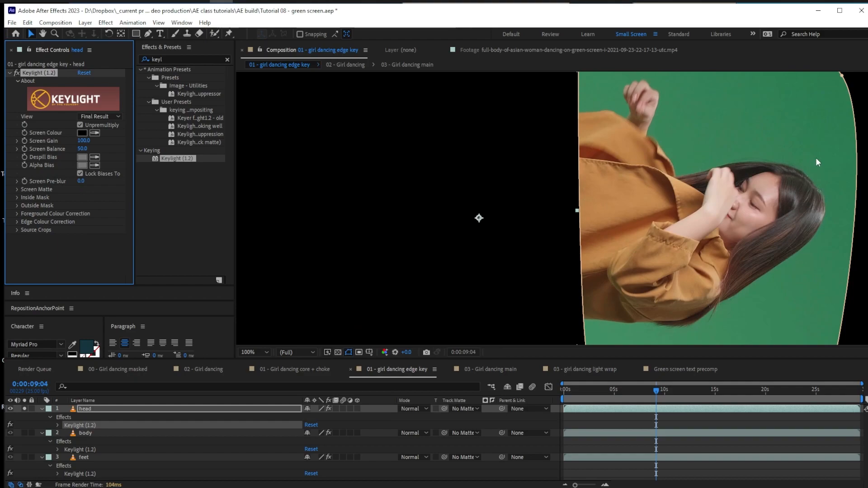
pyautogui.click(95, 132)
pyautogui.click(691, 170)
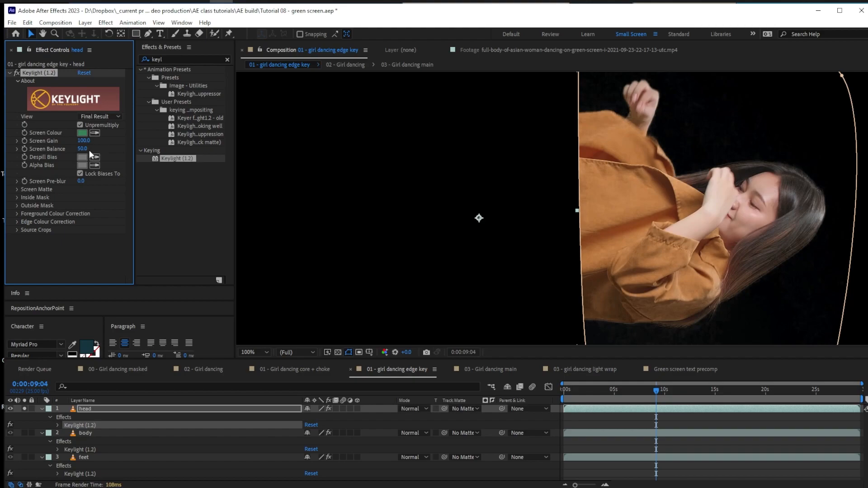
# Step: Set the head layer's Clip Black to 11 and Clip White to 77, view its Screen Matte, and check other frames
pyautogui.click(18, 189)
pyautogui.moveTo(84, 208); pyautogui.dragTo(88, 197)
pyautogui.click(116, 114)
pyautogui.click(120, 169)
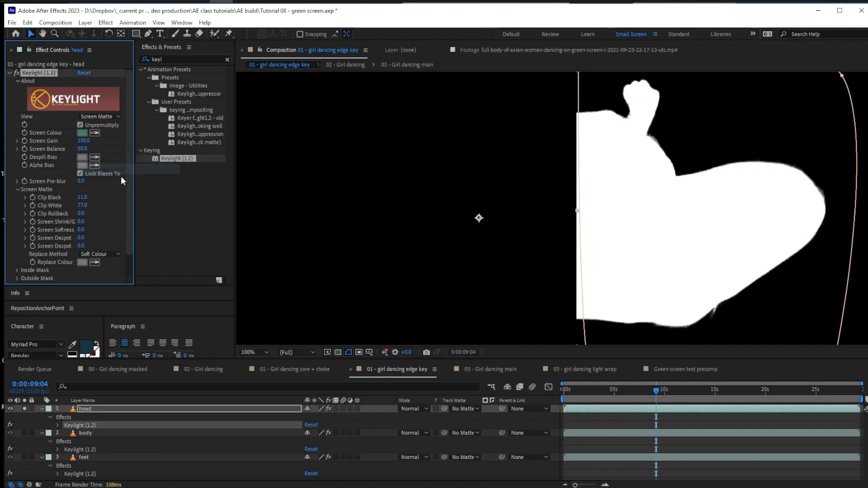
pyautogui.click(804, 393)
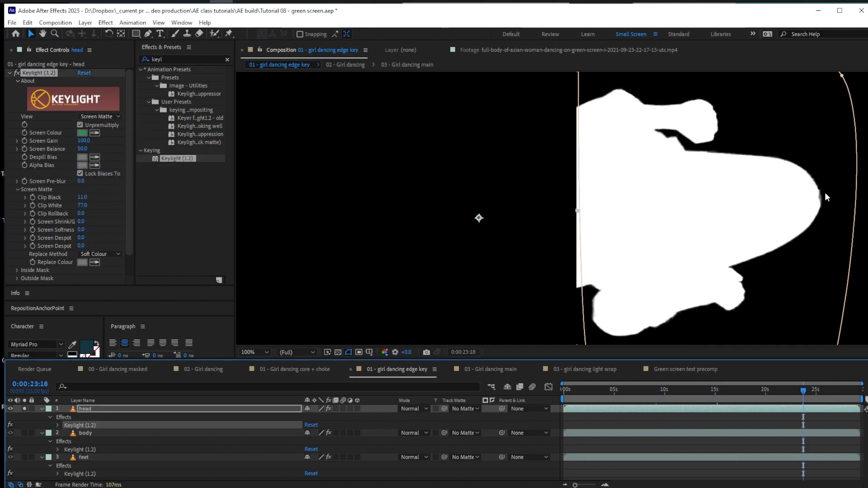
pyautogui.click(604, 394)
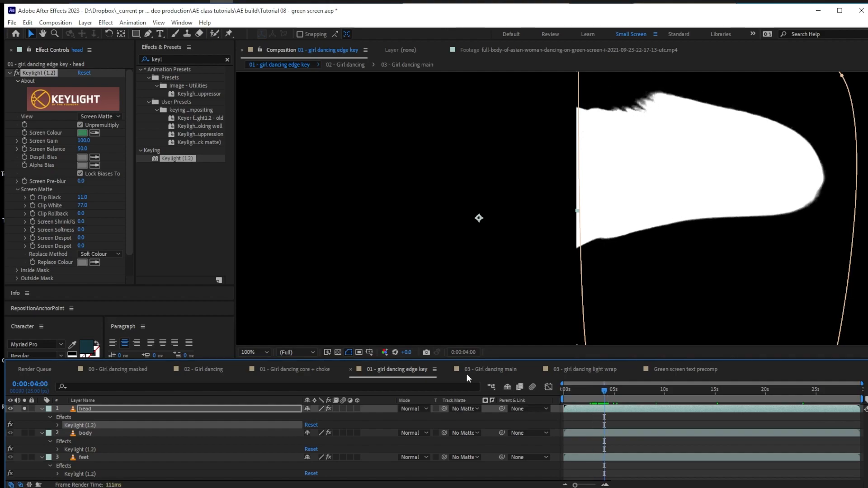
# Step: Switch the head layer's Keylight view to Intermediate Result and check the key through the clip, stopping at 0:00:10:14
pyautogui.click(100, 116)
pyautogui.click(120, 225)
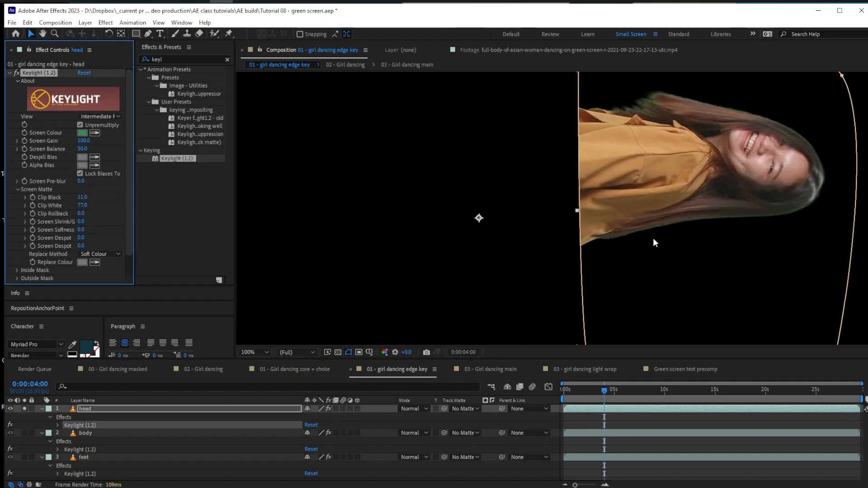
pyautogui.moveTo(621, 395); pyautogui.dragTo(671, 395)
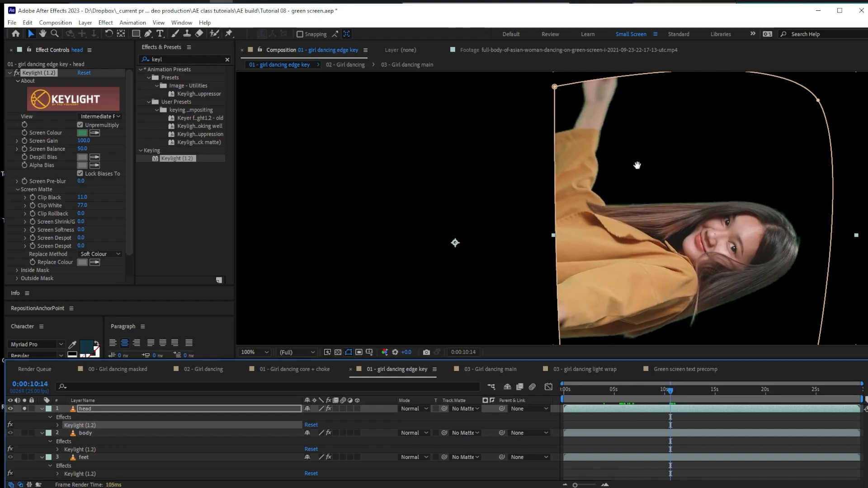
# Step: Reshape the head layer's mask by moving its waist-side corner points outward to enclose the jacket and raised arm with more room
pyautogui.moveTo(634, 161); pyautogui.dragTo(634, 264)
pyautogui.click(559, 188)
pyautogui.moveTo(560, 188); pyautogui.dragTo(541, 104)
pyautogui.scroll(-10, 588, 199)
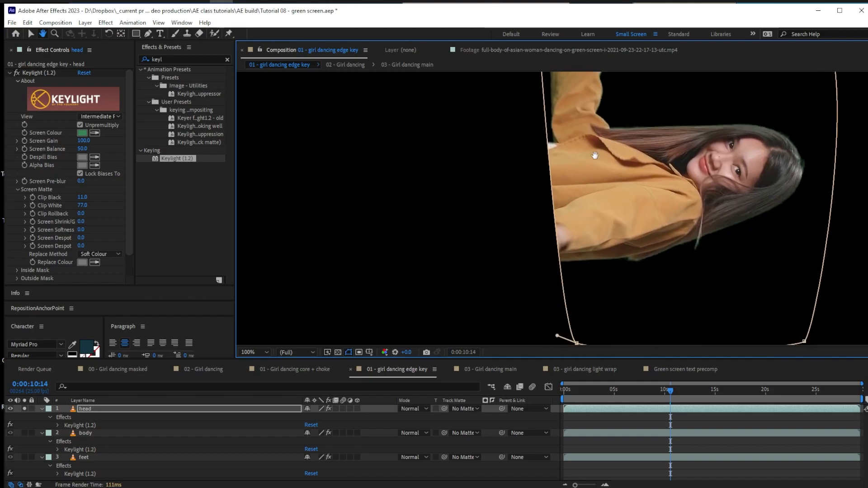
pyautogui.moveTo(586, 284); pyautogui.dragTo(538, 292)
pyautogui.moveTo(610, 174); pyautogui.dragTo(599, 307)
pyautogui.scroll(5, 599, 306)
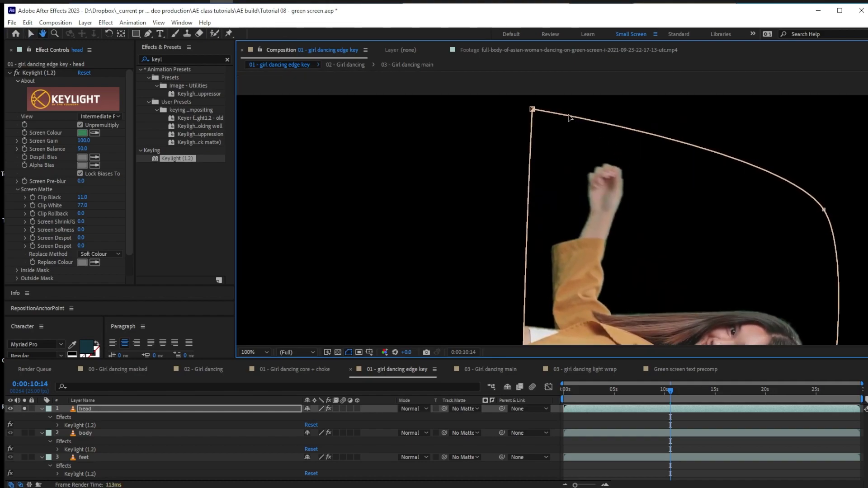
pyautogui.moveTo(531, 114); pyautogui.dragTo(532, 115)
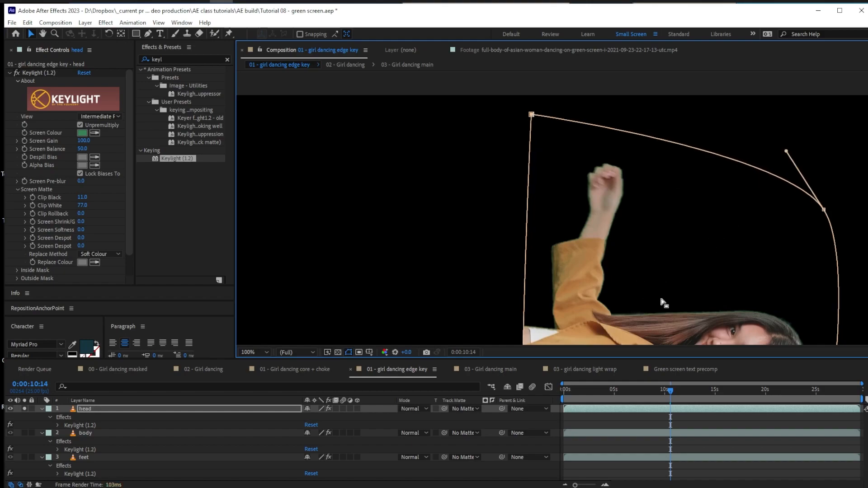
pyautogui.press('space')
pyautogui.moveTo(699, 275); pyautogui.dragTo(674, 223)
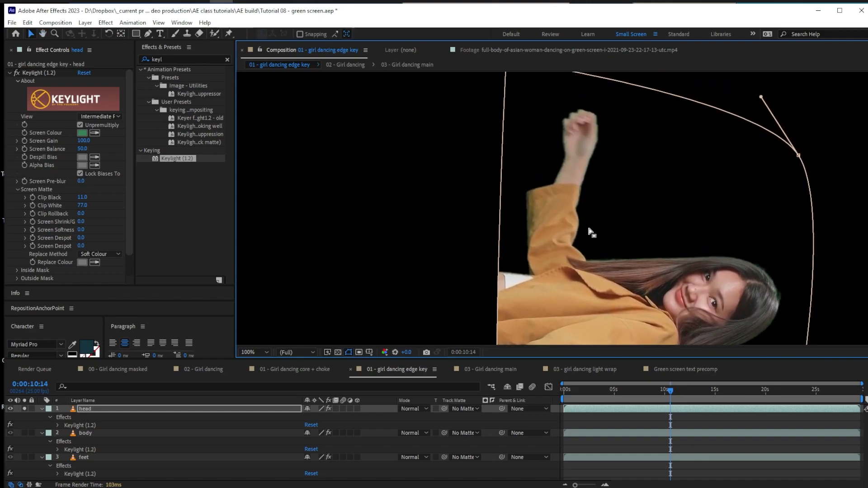
# Step: Show the head layer's key as Screen Matte, set Clip White to 69 and reduce Clip Black
pyautogui.click(108, 117)
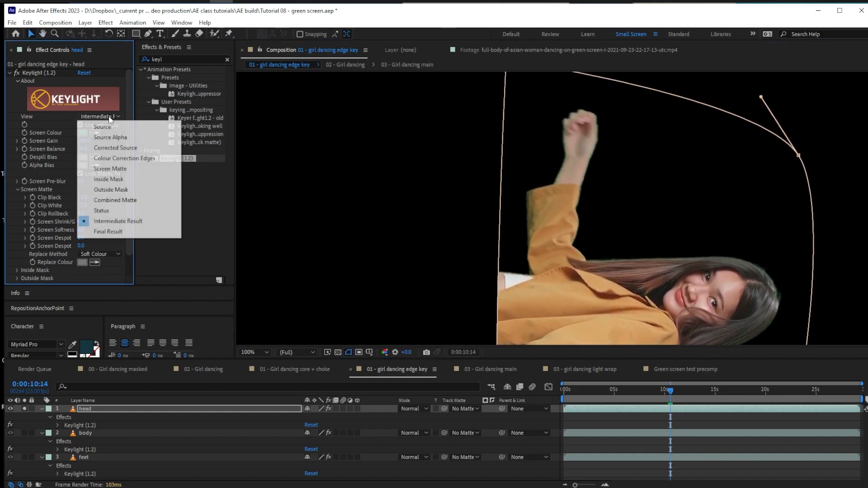
pyautogui.click(110, 169)
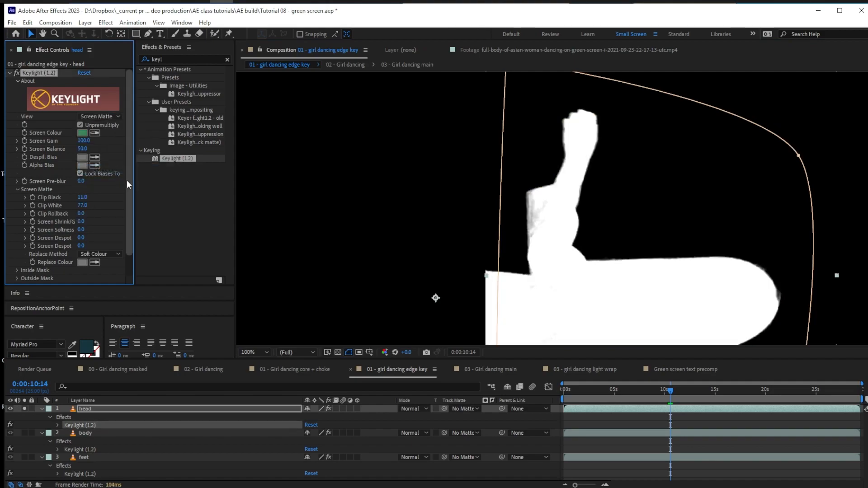
pyautogui.moveTo(674, 190); pyautogui.dragTo(709, 114)
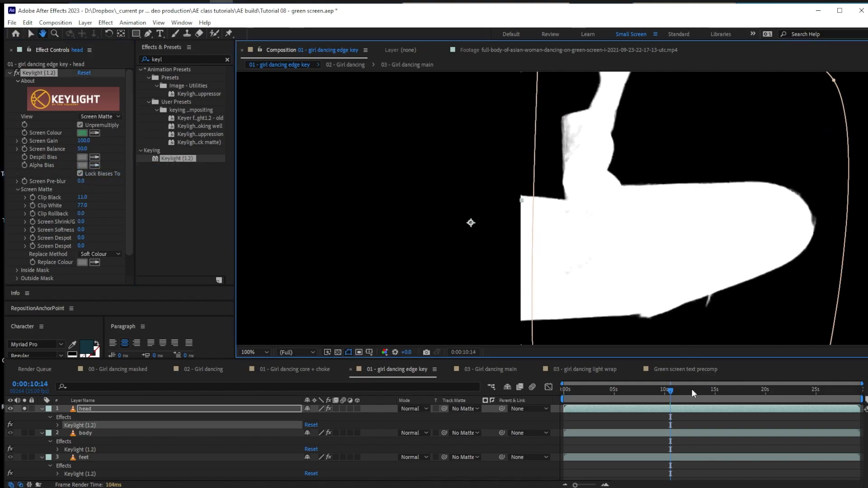
pyautogui.moveTo(81, 206); pyautogui.dragTo(82, 205)
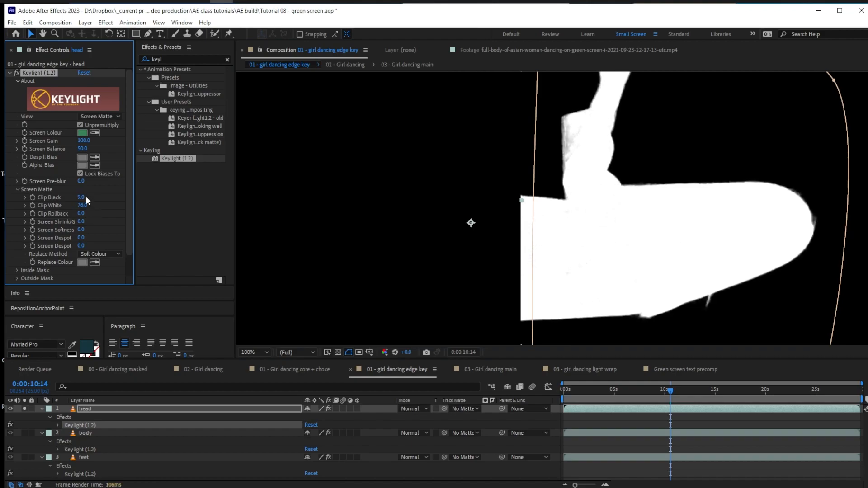
pyautogui.moveTo(80, 197); pyautogui.dragTo(79, 206)
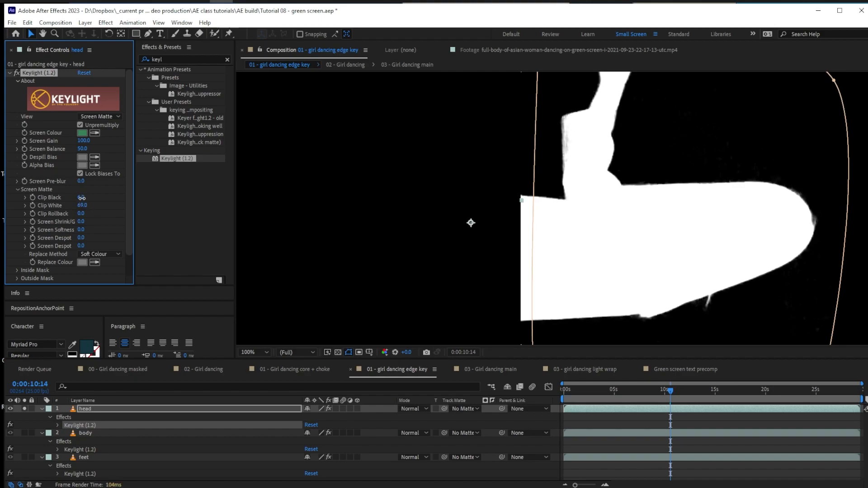
# Step: Try a Clip Black of 0 on the head layer, inspect the matte, and undo the latest changes
pyautogui.click(82, 198)
pyautogui.write('0')
pyautogui.moveTo(501, 140); pyautogui.dragTo(496, 188)
pyautogui.press('space')
pyautogui.moveTo(557, 157); pyautogui.dragTo(553, 174)
pyautogui.hotkey('ctrl', 'z')
pyautogui.hotkey('ctrl', 'z')
# Step: Set the head layer's Clip Black to 8 and view the Intermediate Result
pyautogui.click(81, 197)
pyautogui.write('8')
pyautogui.click(99, 116)
pyautogui.click(125, 222)
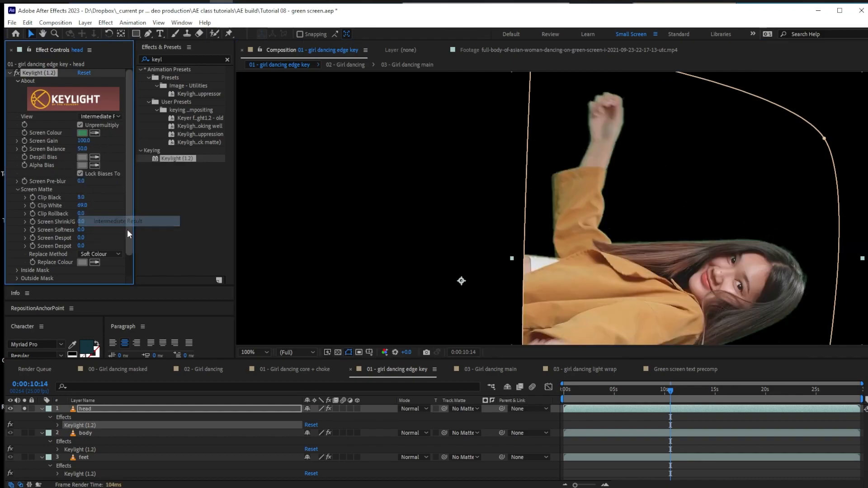
# Step: Return the head layer to the Screen Matte view, then set Clip White to 45 and Clip Black to 20
pyautogui.moveTo(82, 206); pyautogui.dragTo(70, 205)
pyautogui.click(100, 116)
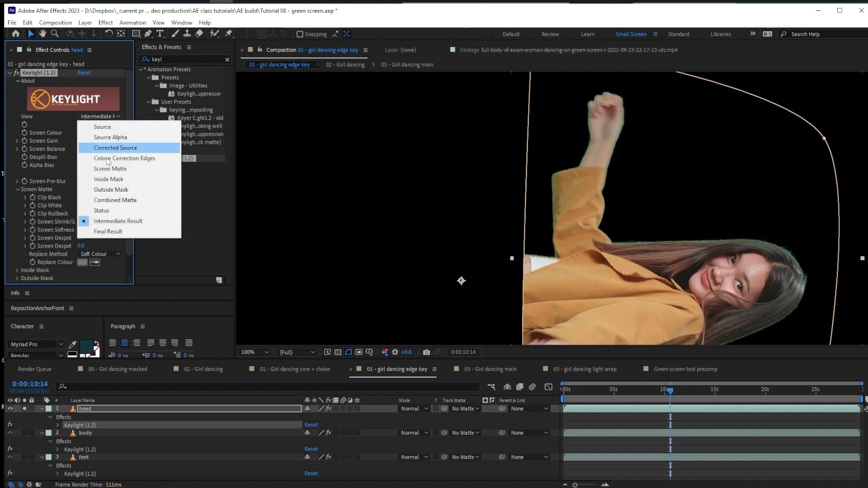
pyautogui.click(112, 168)
pyautogui.click(82, 205)
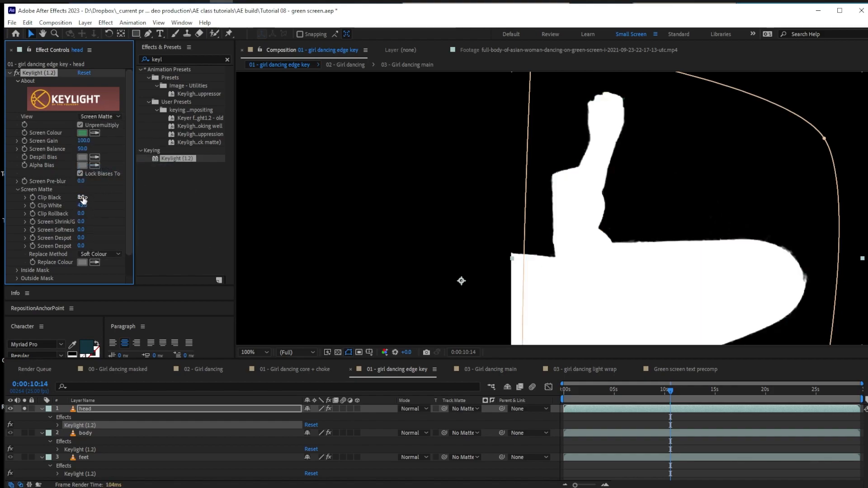
pyautogui.write('45')
pyautogui.hotkey('shift', 'Tab')
pyautogui.write('20')
pyautogui.press('Tab')
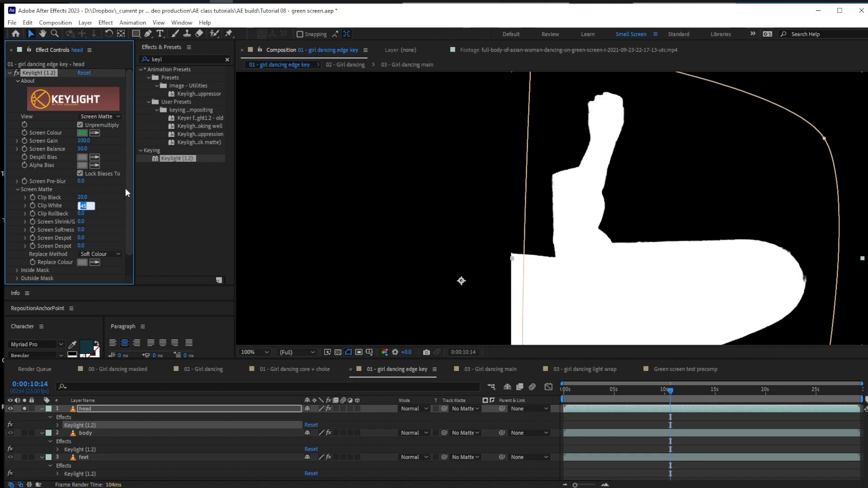
pyautogui.press('Return')
# Step: Set the head layer's Clip Black to 10 and switch its Keylight view to Intermediate Result
pyautogui.click(81, 197)
pyautogui.write('10')
pyautogui.press('Return')
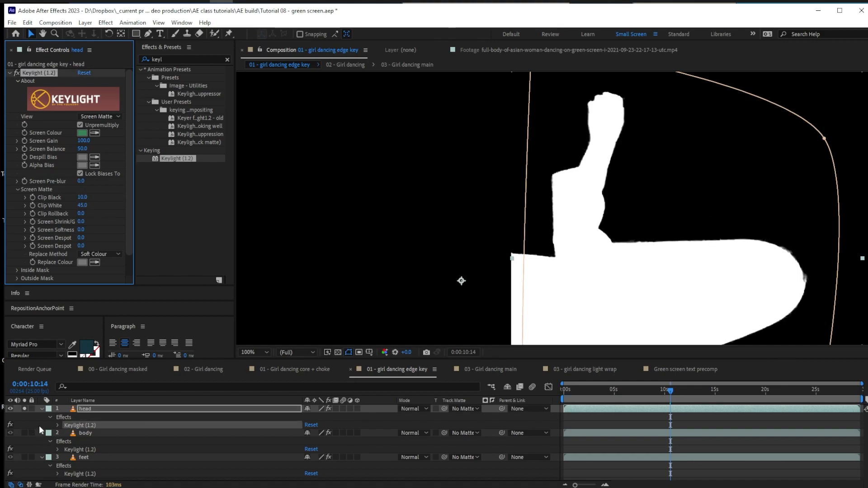
pyautogui.click(41, 433)
pyautogui.click(100, 116)
pyautogui.click(135, 225)
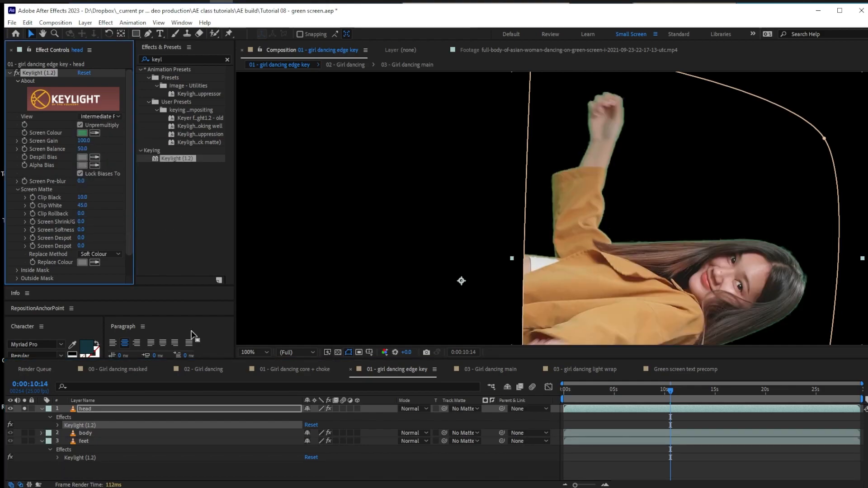
# Step: Solo the body and feet layers together with the head, and set the feet layer's Keylight view to Intermediate Result
pyautogui.click(42, 441)
pyautogui.moveTo(25, 432); pyautogui.dragTo(25, 444)
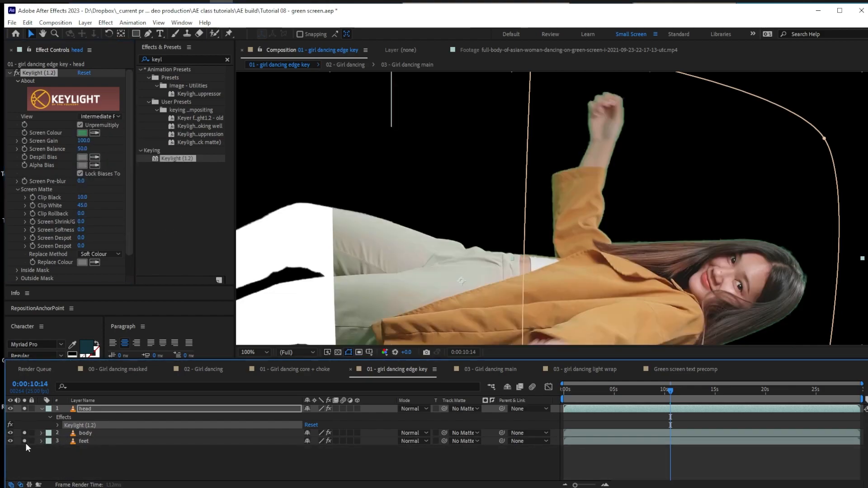
pyautogui.click(80, 441)
pyautogui.click(99, 117)
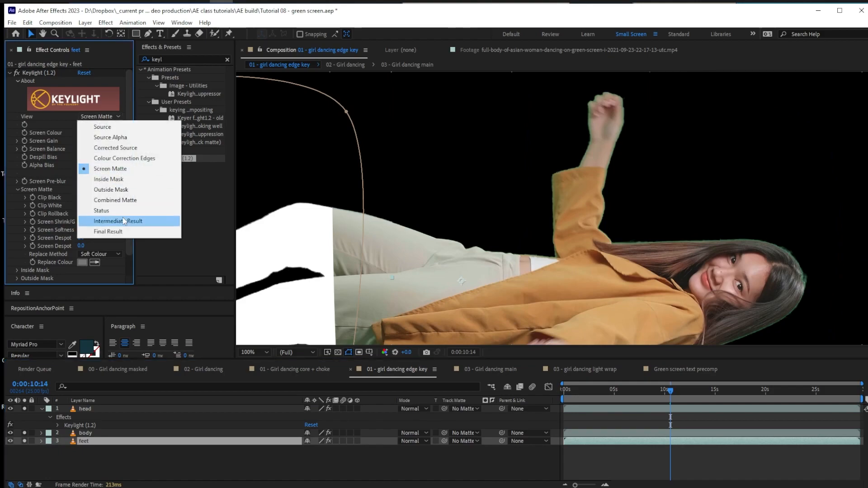
pyautogui.click(124, 221)
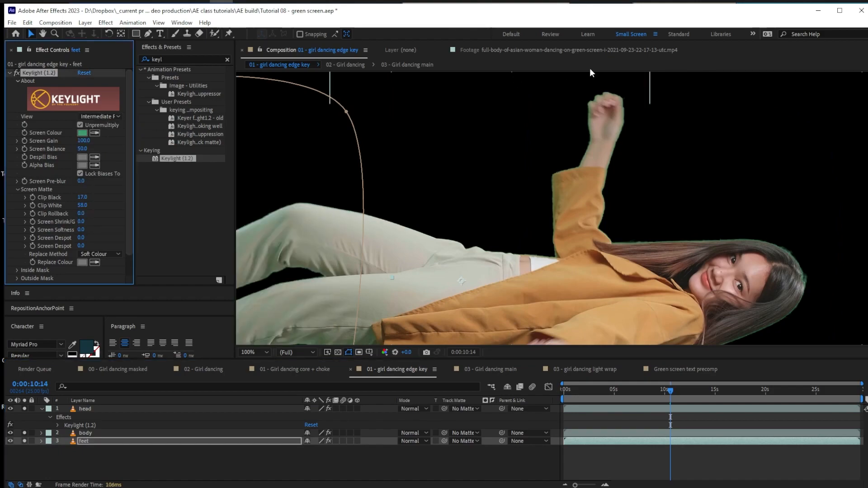
pyautogui.hscroll(-5, 553, 199)
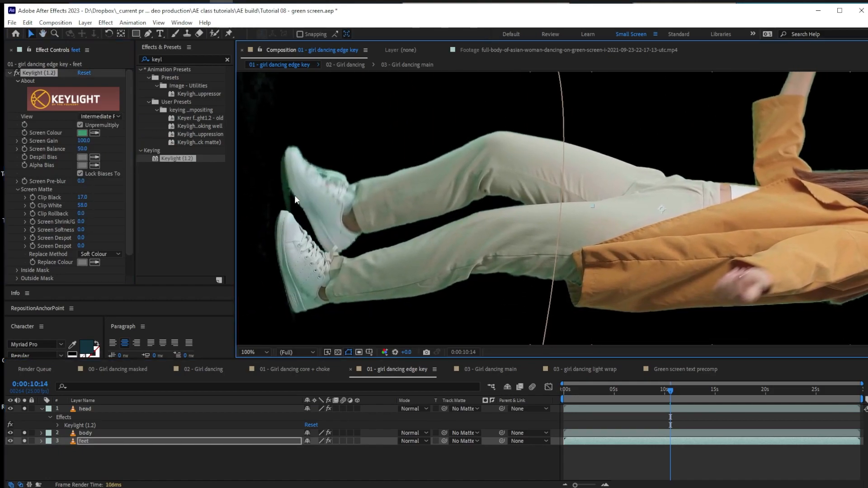
pyautogui.scroll(1, 401, 225)
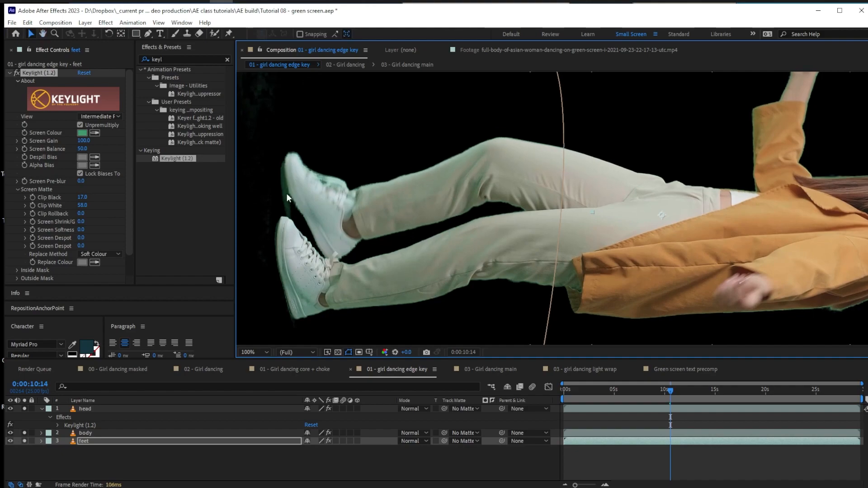
# Step: In the 01 - Girl dancing core + choke composition, show the feet key as Screen Matte with Clip Black 23 and Clip White 59
pyautogui.click(88, 438)
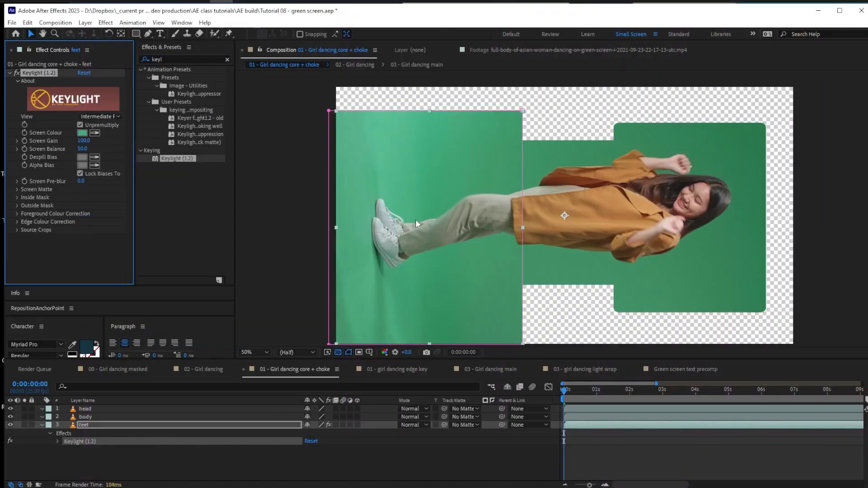
pyautogui.click(100, 116)
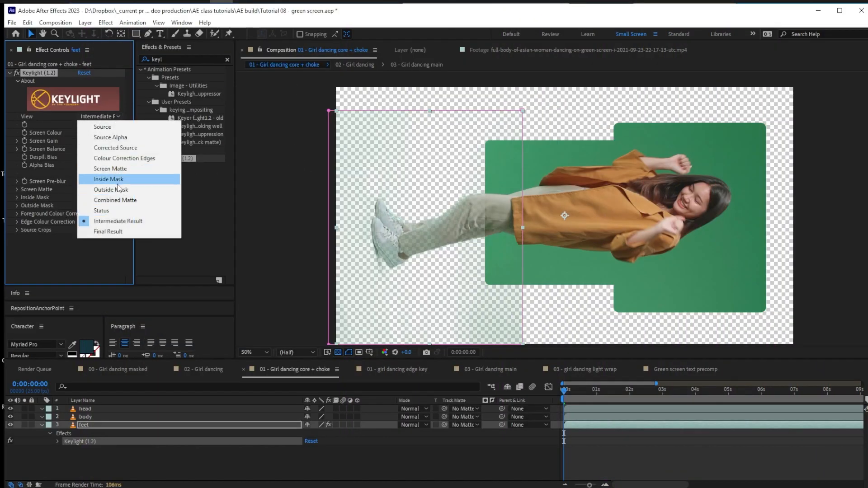
pyautogui.click(97, 168)
pyautogui.click(18, 189)
pyautogui.moveTo(63, 211); pyautogui.dragTo(74, 210)
# Step: Check the feet matte at other frames, set Clip Black to 25 and Clip White to 43, and return to the keyed result view
pyautogui.scroll(2, 417, 255)
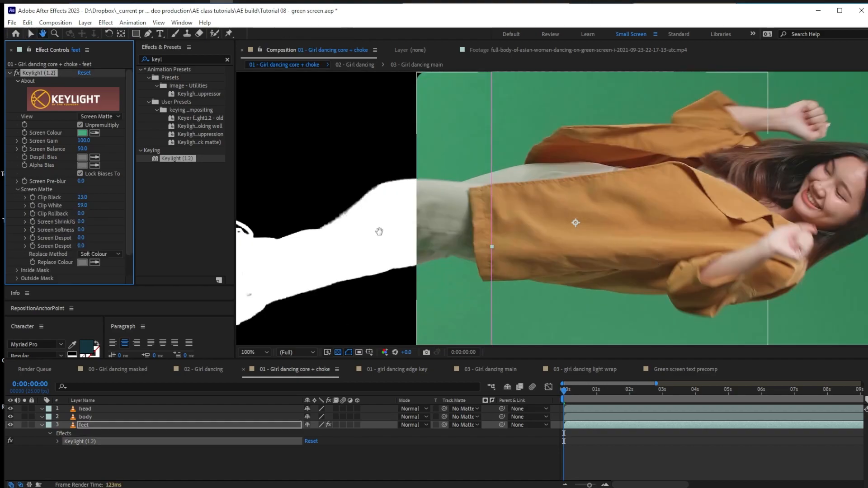
pyautogui.press('space')
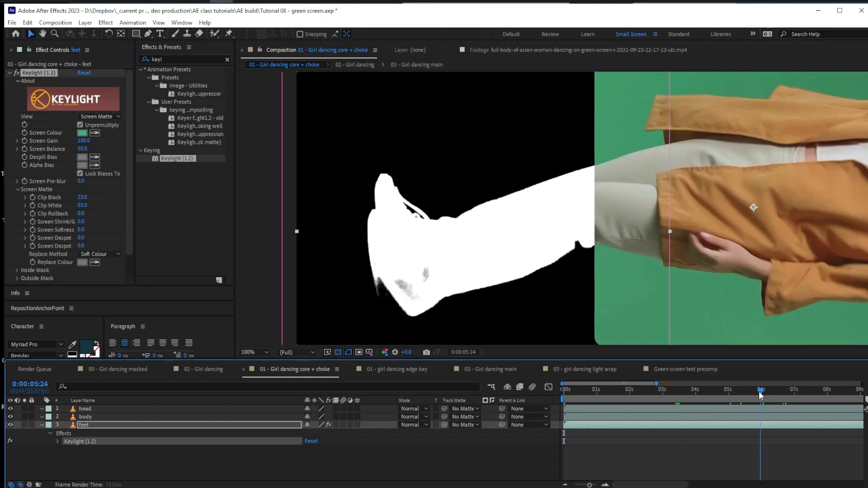
pyautogui.moveTo(82, 198); pyautogui.dragTo(84, 197)
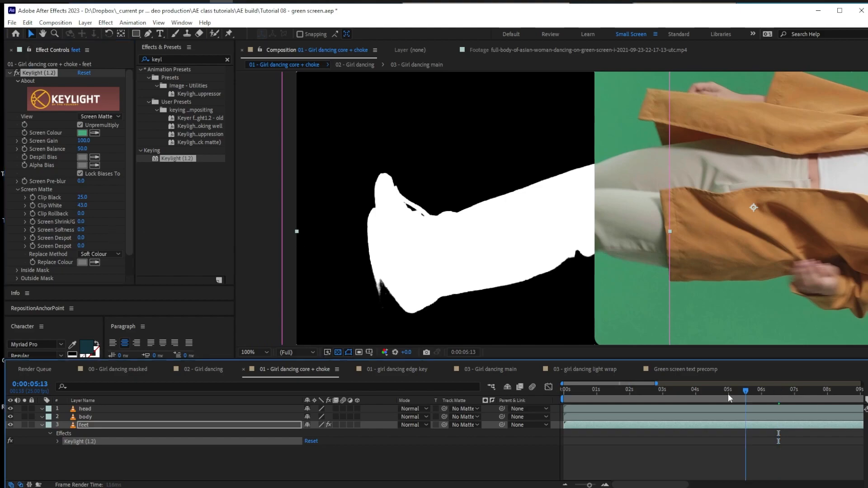
pyautogui.press('space')
pyautogui.click(99, 116)
pyautogui.click(97, 209)
# Step: Apply Keylight (1.2) to the body layer and sample the green below the jacket as Screen Colour
pyautogui.click(85, 416)
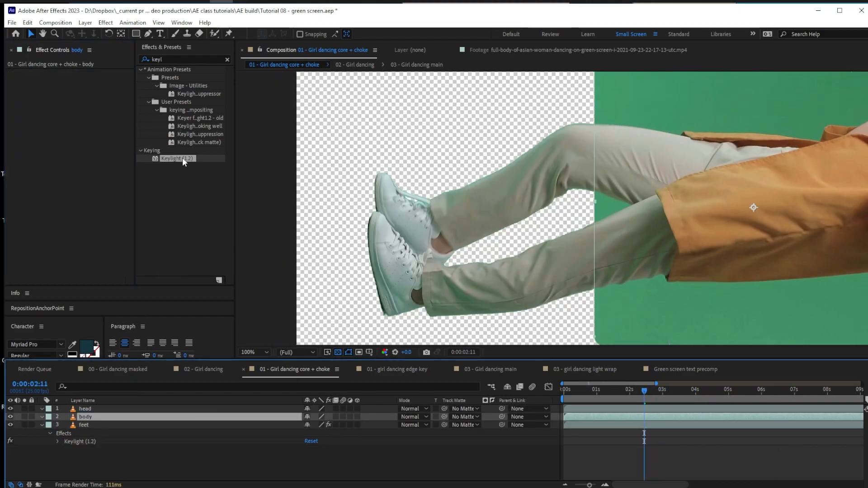
pyautogui.doubleClick(177, 158)
pyautogui.click(94, 133)
pyautogui.click(787, 282)
# Step: Show the body layer's key as Screen Matte and adjust its clip values to clean up the matte
pyautogui.click(100, 116)
pyautogui.click(104, 167)
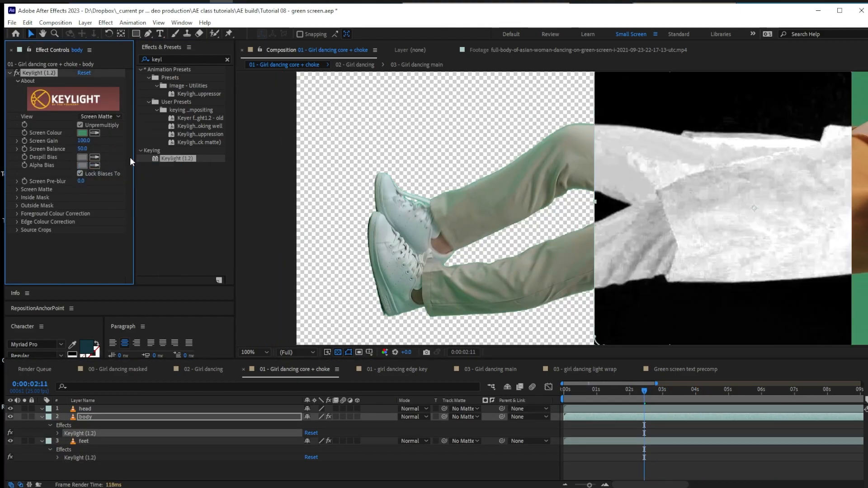
pyautogui.click(17, 189)
pyautogui.moveTo(83, 206); pyautogui.dragTo(117, 201)
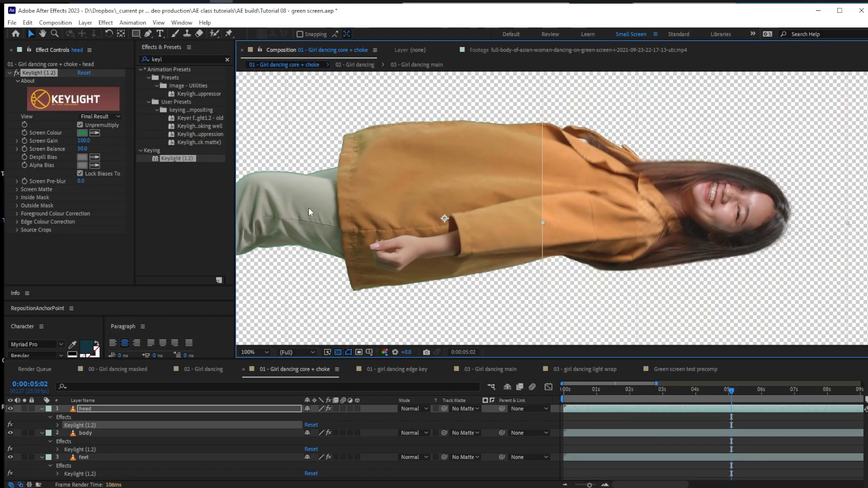
# Step: Using the Screen Matte view, set the head layer's Clip Black to 18 and Clip White to 50, then view the Intermediate Result
pyautogui.click(99, 116)
pyautogui.click(113, 169)
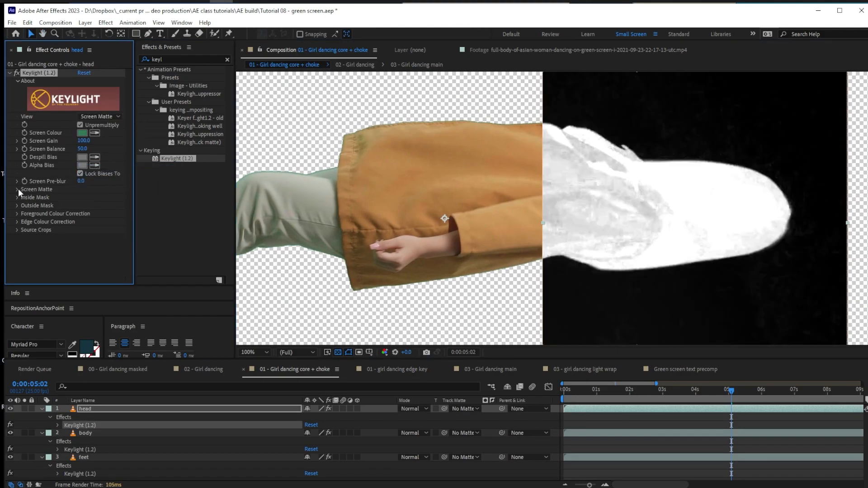
pyautogui.click(17, 190)
pyautogui.moveTo(78, 197); pyautogui.dragTo(81, 206)
pyautogui.click(108, 117)
pyautogui.click(116, 221)
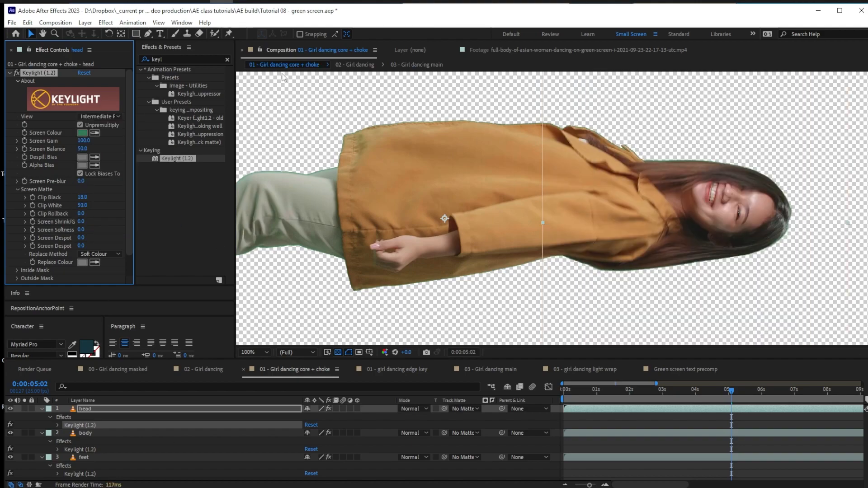
# Step: Collapse the layer effects in the core + choke composition and add an adjustment layer above the head layer
pyautogui.click(85, 420)
pyautogui.press('e')
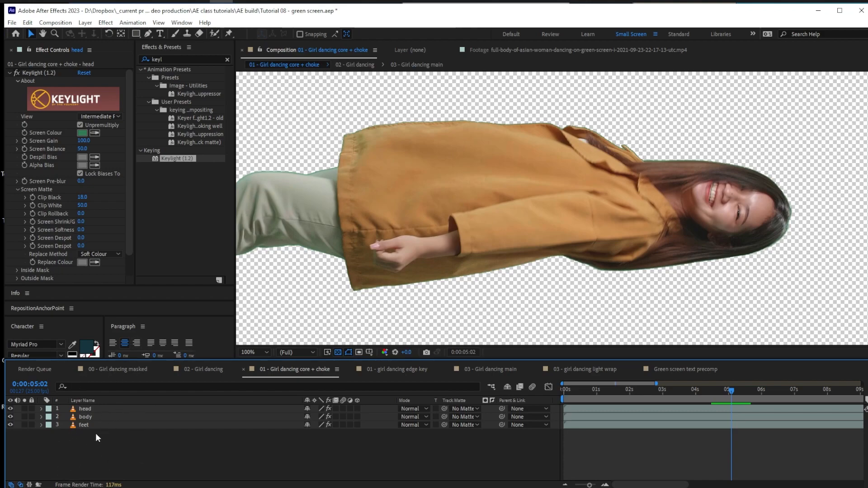
pyautogui.rightClick(71, 439)
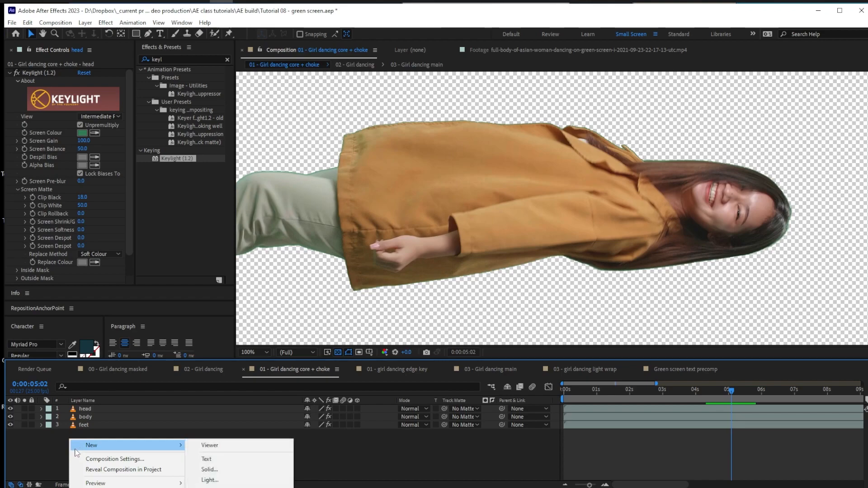
pyautogui.click(76, 460)
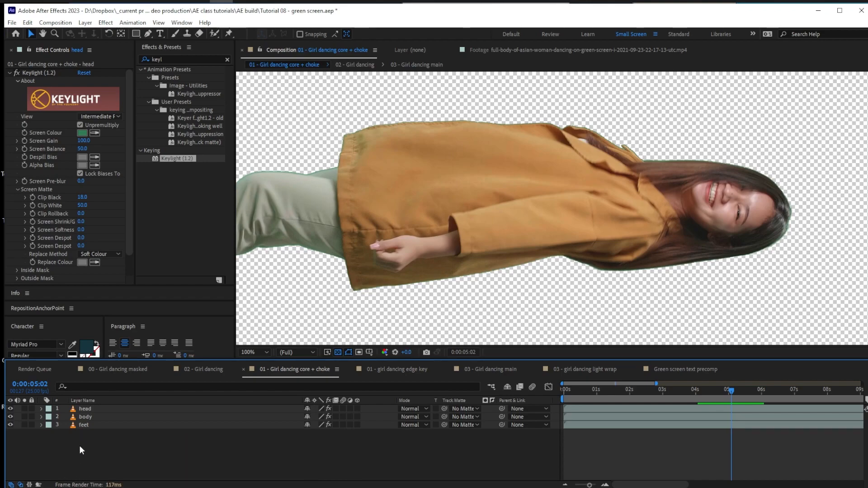
pyautogui.hotkey('ctrl', 'alt', 'y')
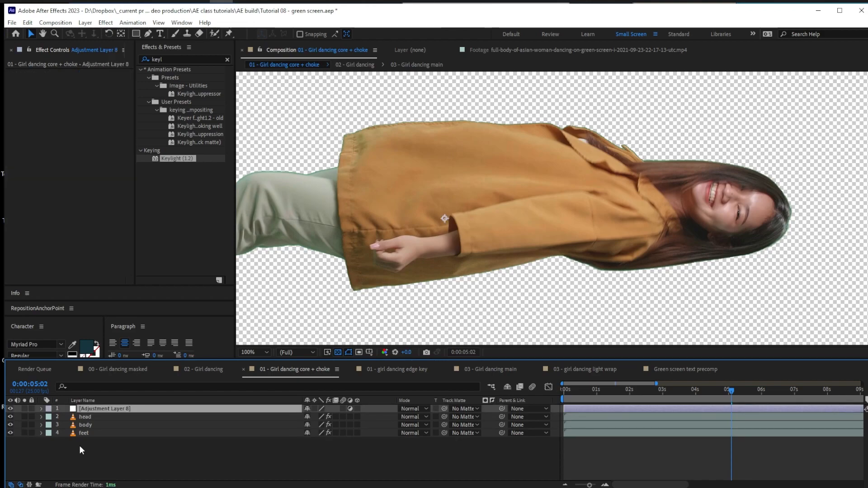
pyautogui.click(140, 463)
pyautogui.rightClick(85, 454)
pyautogui.moveTo(92, 460)
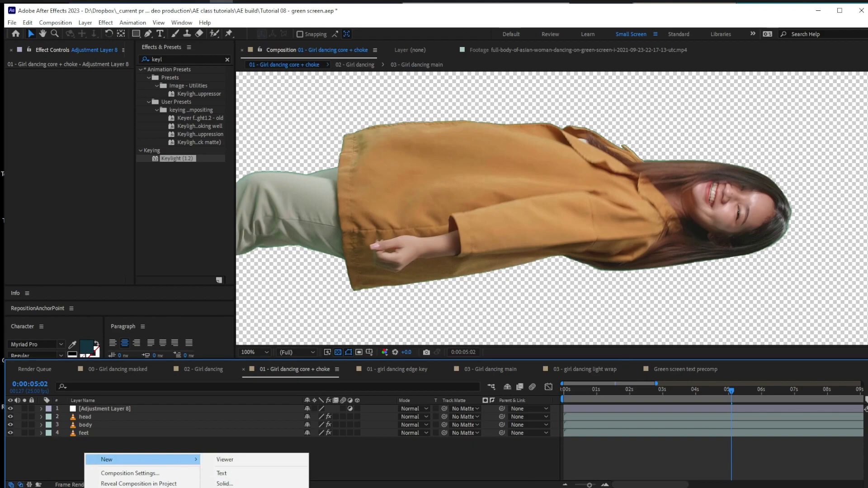
pyautogui.click(115, 408)
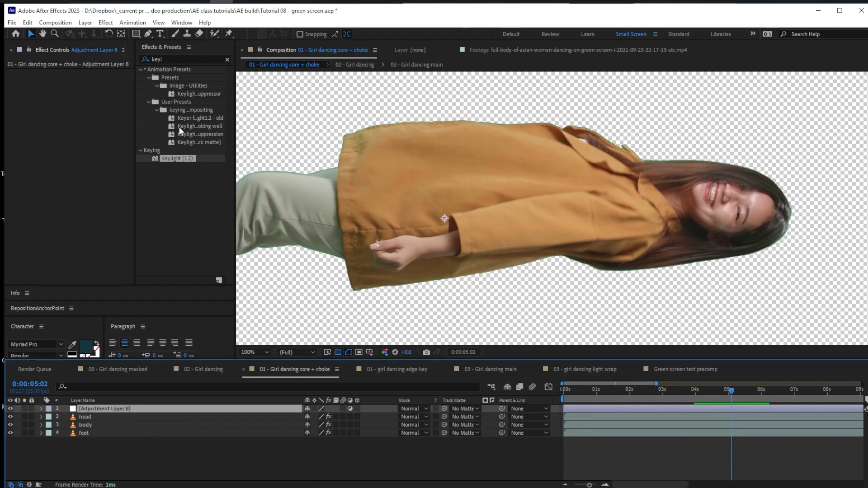
# Step: Search the effects for "choker"
pyautogui.click(168, 60)
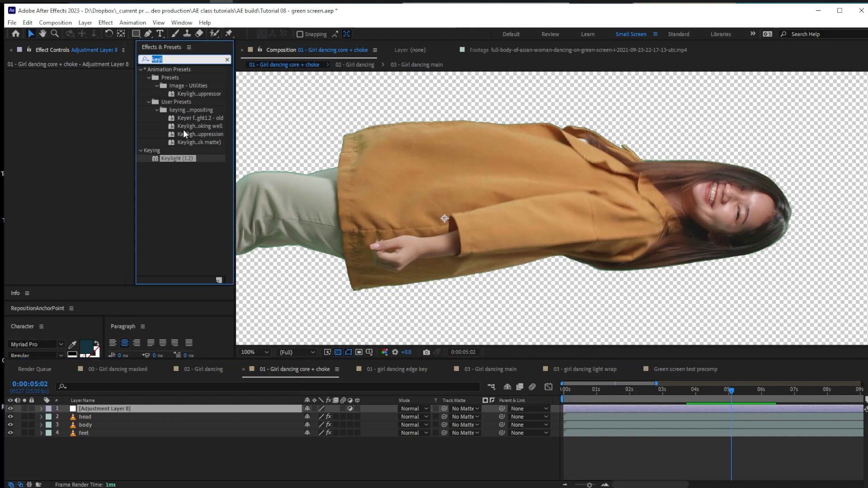
pyautogui.write('choker')
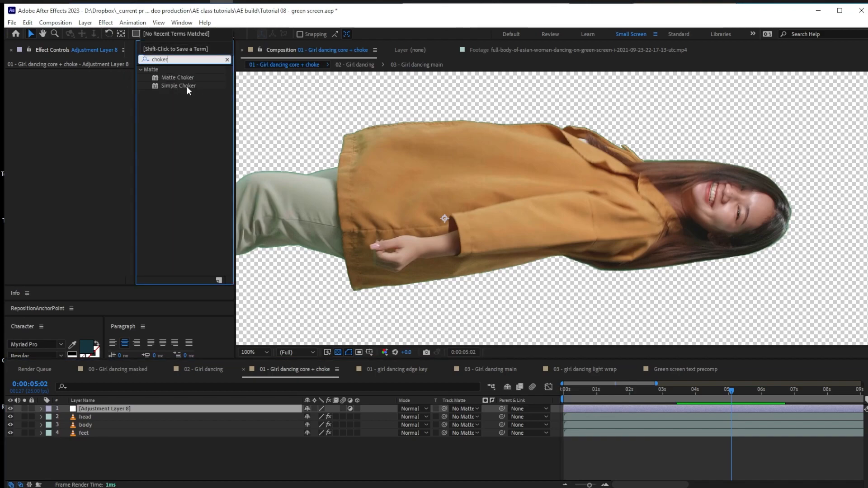
pyautogui.click(187, 86)
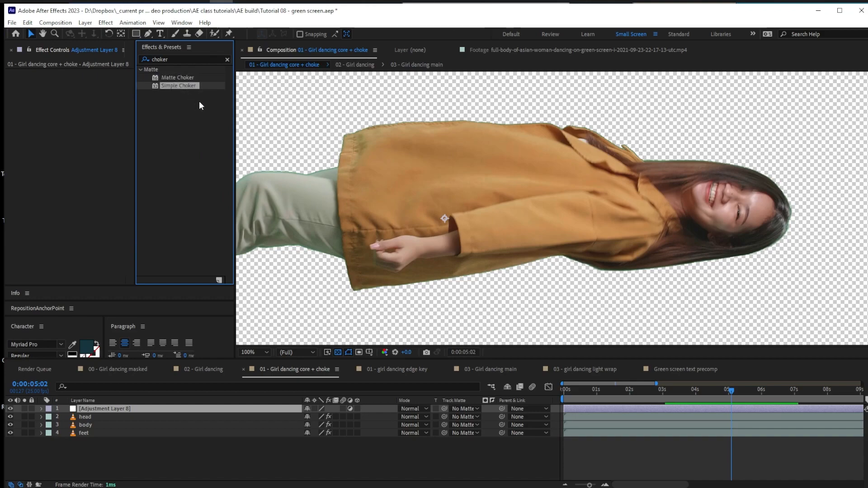
# Step: Try Matte Choker on the adjustment layer with Geometric Softness at 71.9, and delete the effect
pyautogui.click(177, 79)
pyautogui.moveTo(175, 77); pyautogui.dragTo(132, 413)
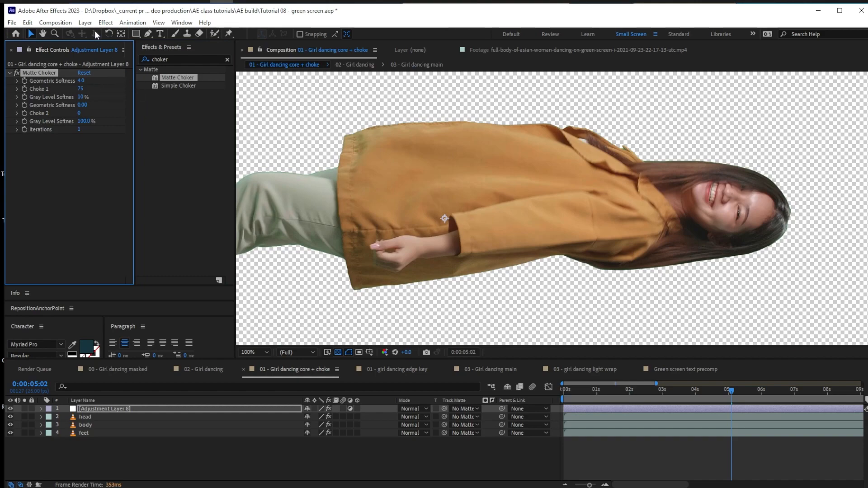
pyautogui.moveTo(81, 81); pyautogui.dragTo(246, 136)
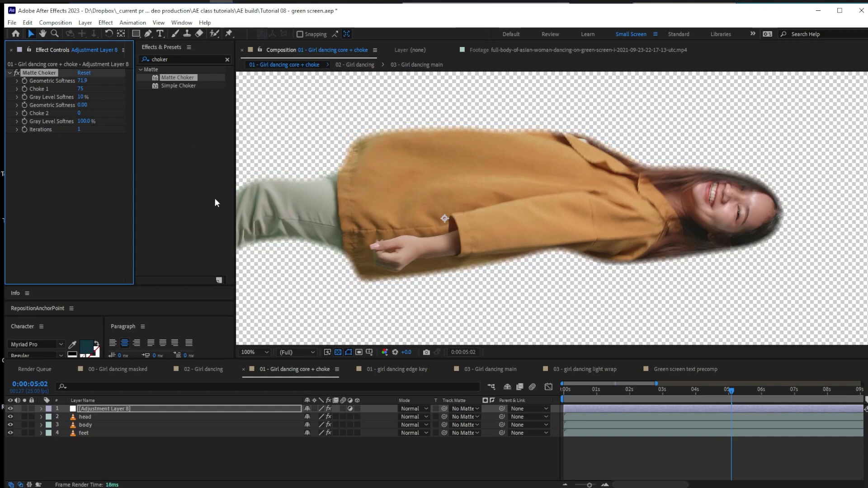
pyautogui.click(60, 179)
pyautogui.click(40, 74)
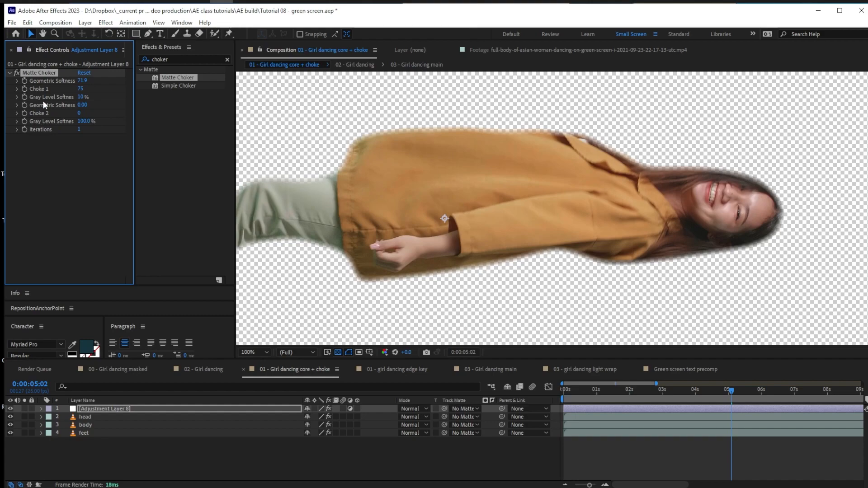
pyautogui.press('Delete')
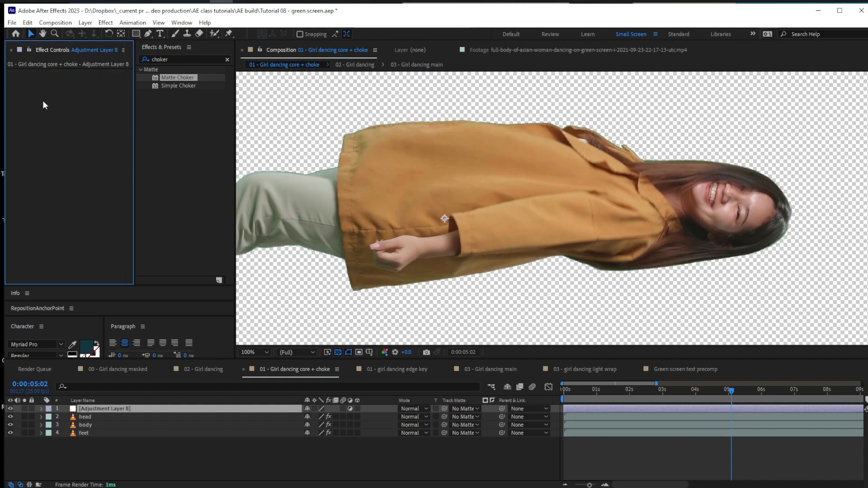
# Step: Apply Simple Choker to the adjustment layer with Choke Matte at 15.70, and disable the effect
pyautogui.click(189, 87)
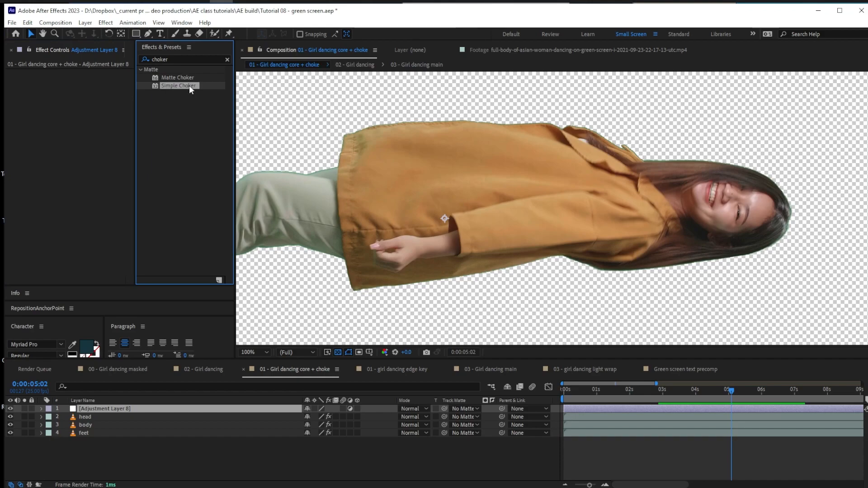
pyautogui.moveTo(189, 86); pyautogui.dragTo(513, 189)
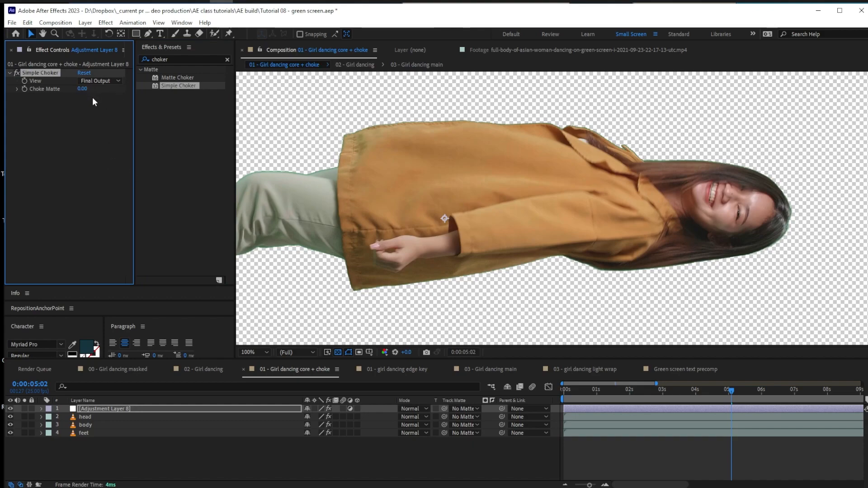
pyautogui.moveTo(83, 89); pyautogui.dragTo(101, 90)
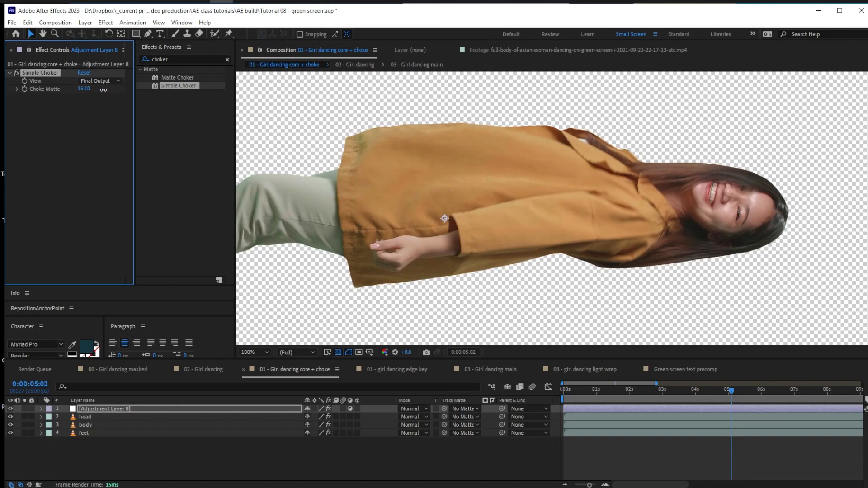
pyautogui.click(15, 73)
# Step: Apply Matte Choker to the adjustment layer with first Geometric Softness 7.2, Choke 1 at 127 and second Geometric Softness 10.70
pyautogui.moveTo(164, 78); pyautogui.dragTo(63, 147)
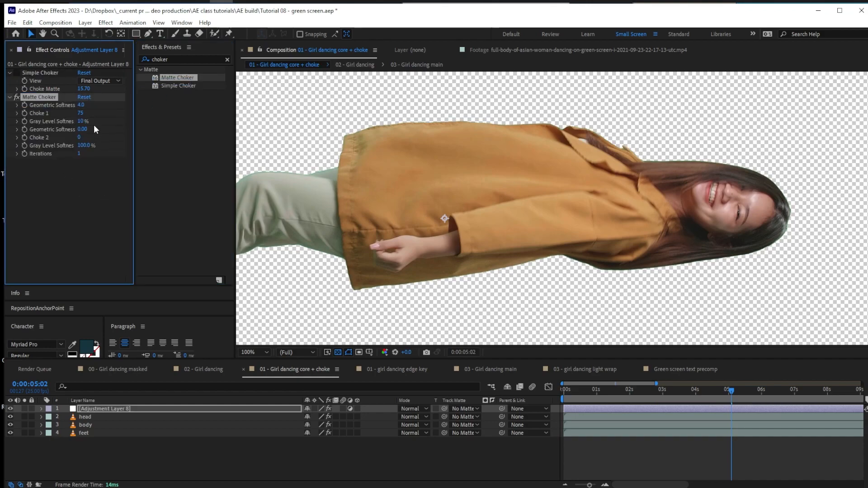
pyautogui.moveTo(79, 115); pyautogui.dragTo(135, 130)
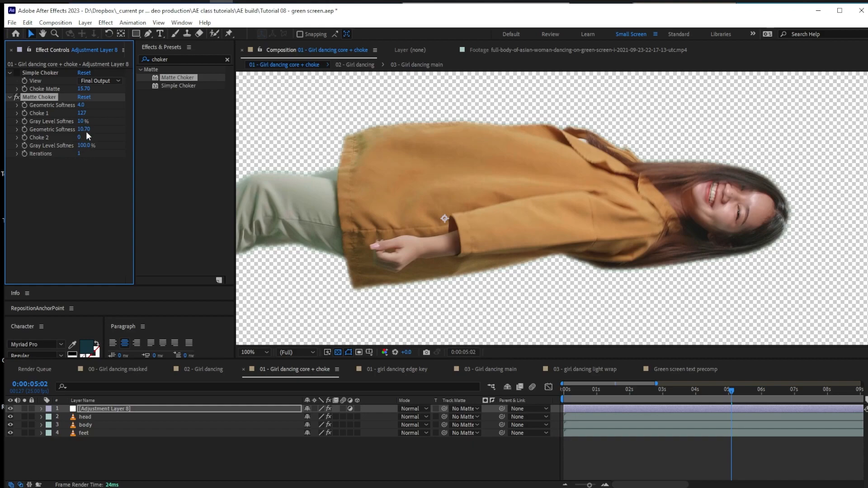
pyautogui.moveTo(81, 105); pyautogui.dragTo(108, 119)
# Step: Rename the adjustment layer as choker
pyautogui.click(114, 409)
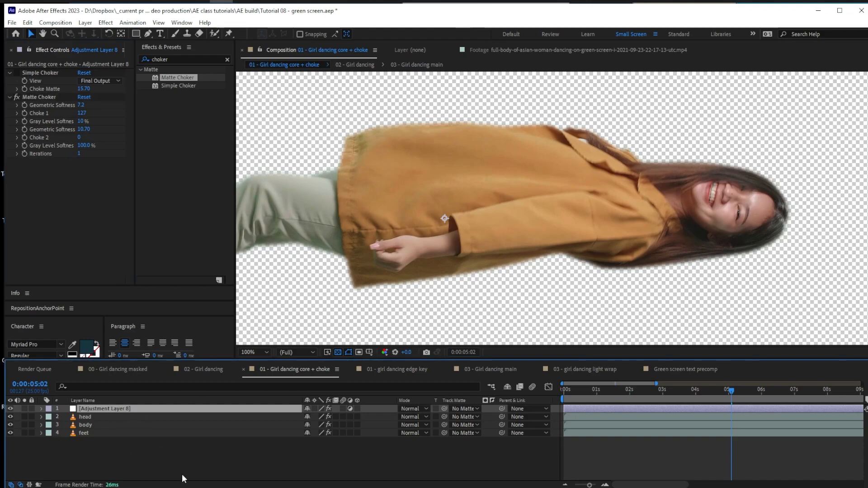
pyautogui.press('Return')
pyautogui.write('choker')
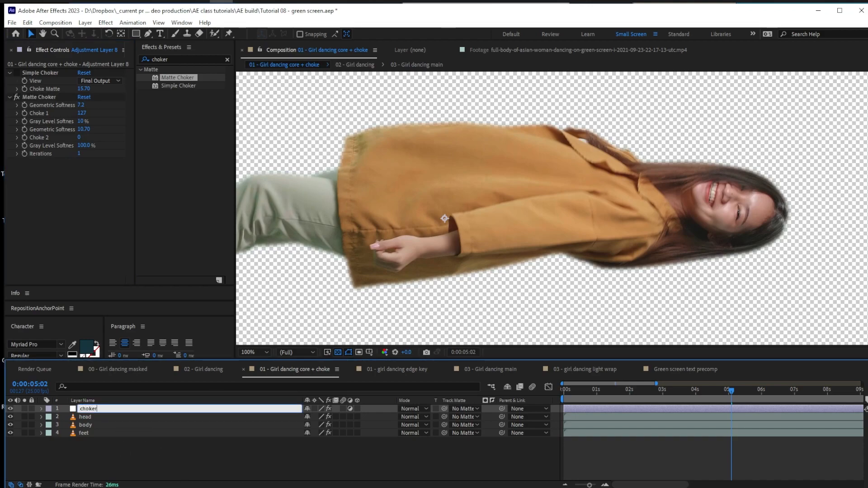
pyautogui.press('Return')
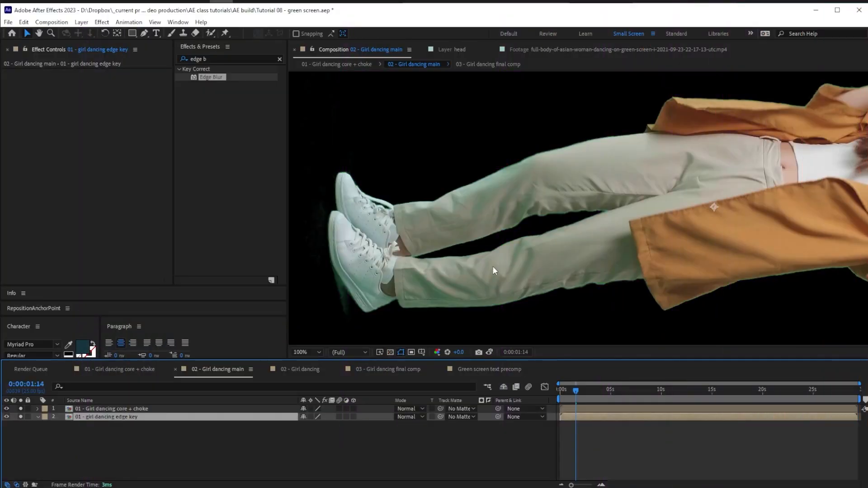
# Step: Find the Key Cleaner effect and apply it to the edge key layer in the 02 - Girl dancing main composition
pyautogui.click(126, 441)
pyautogui.click(129, 418)
pyautogui.click(218, 58)
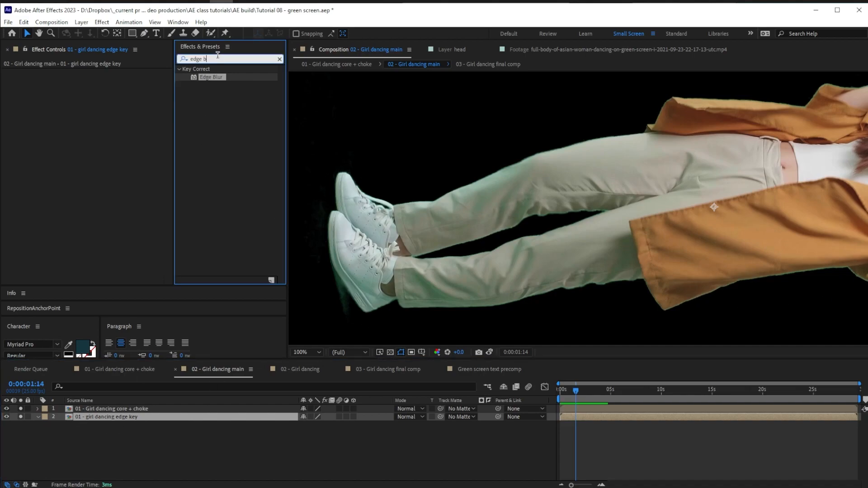
pyautogui.click(280, 59)
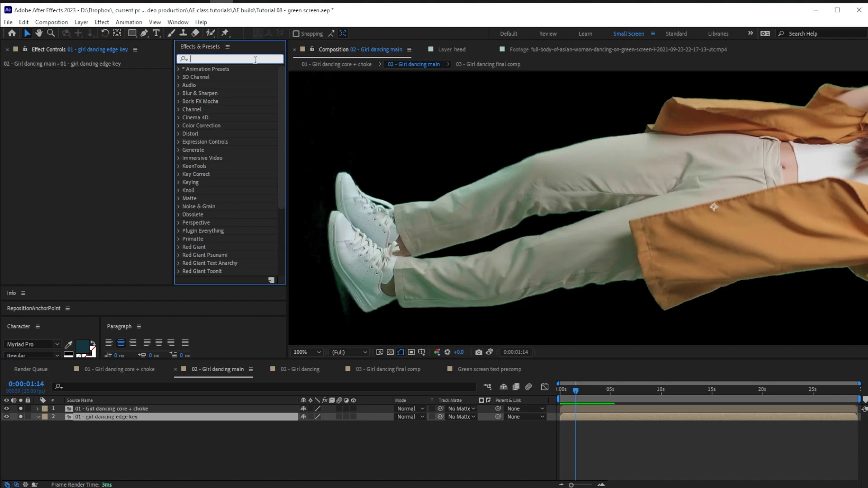
pyautogui.write('key cle')
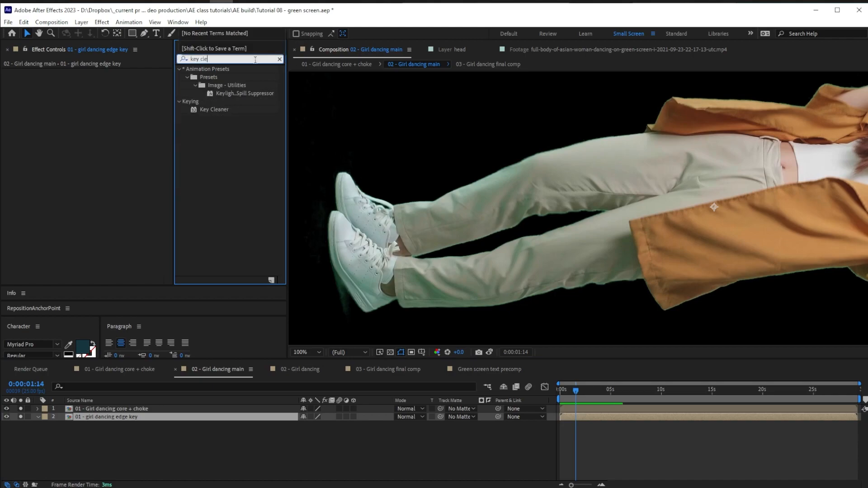
pyautogui.moveTo(221, 110); pyautogui.dragTo(89, 185)
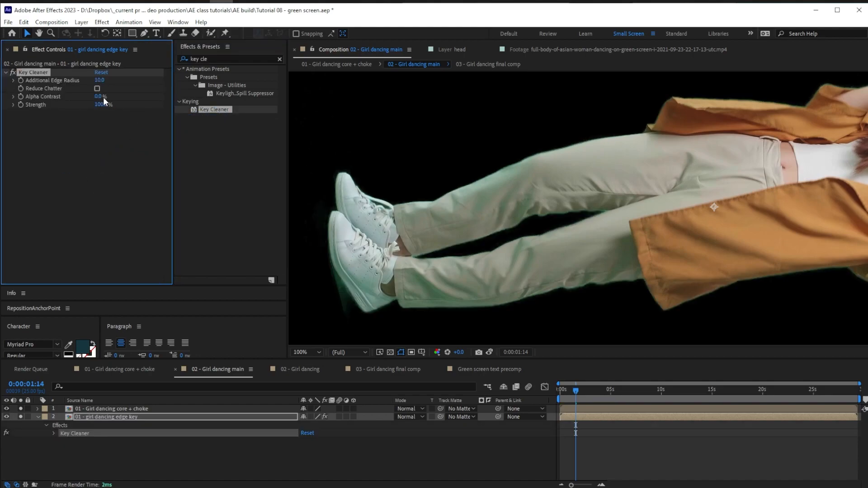
# Step: Set Key Cleaner's Additional Edge Radius to 2, enable Reduce Chatter and set Alpha Contrast to 100%
pyautogui.click(12, 73)
pyautogui.click(12, 72)
pyautogui.click(100, 80)
pyautogui.write('2')
pyautogui.press('Return')
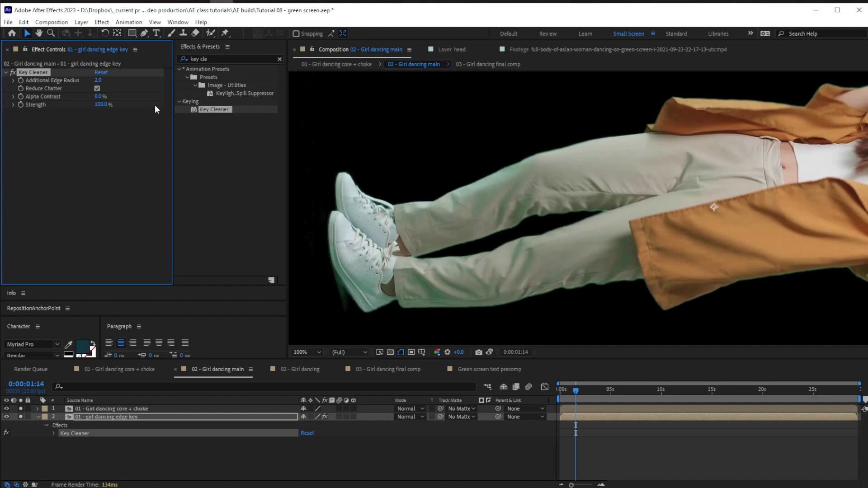
pyautogui.moveTo(99, 97); pyautogui.dragTo(372, 101)
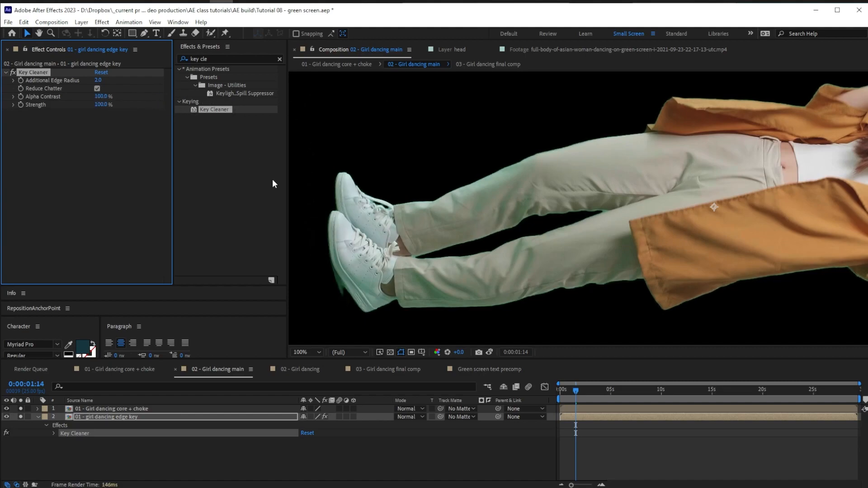
# Step: Display the composition's alpha channel and inspect the matte edges around the legs and jacket
pyautogui.click(438, 352)
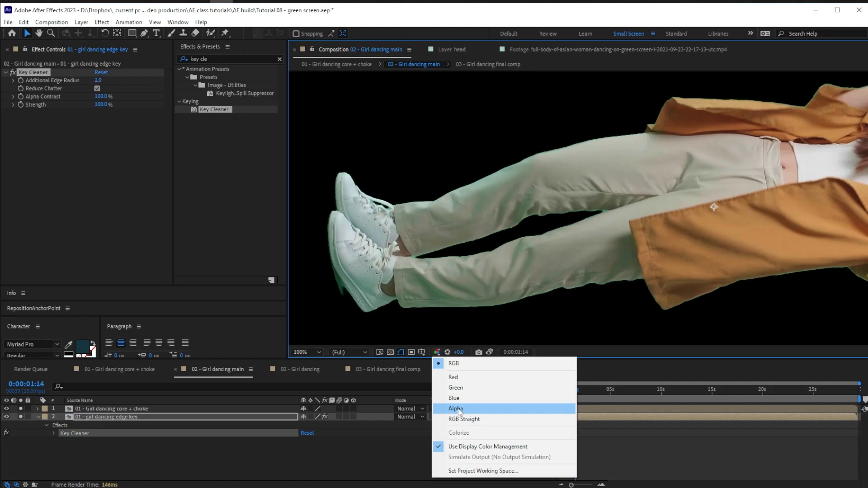
pyautogui.click(456, 409)
pyautogui.press('h')
pyautogui.moveTo(674, 188); pyautogui.dragTo(596, 173)
pyautogui.press('v')
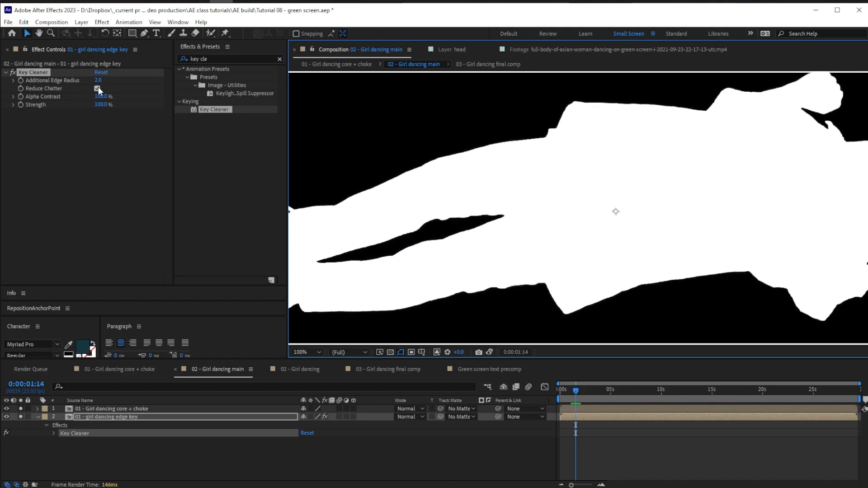
# Step: Try different Alpha Contrast amounts in Key Cleaner and set it to 75%
pyautogui.moveTo(102, 97); pyautogui.dragTo(168, 99)
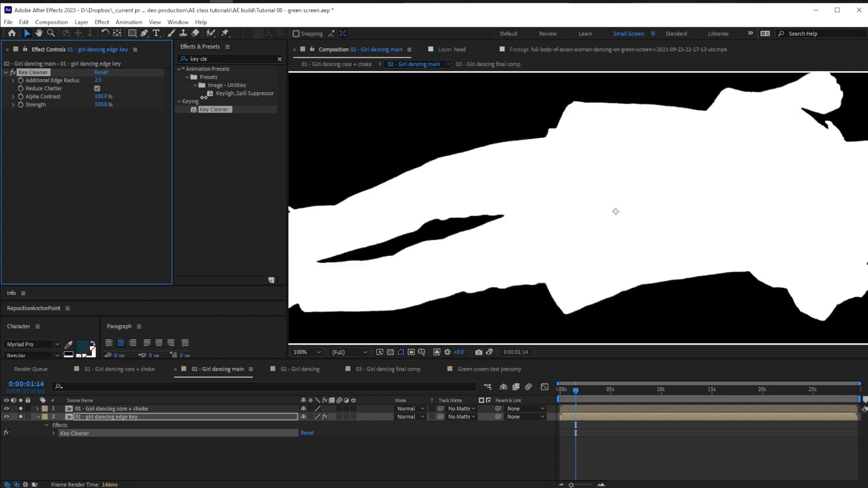
pyautogui.moveTo(102, 99); pyautogui.dragTo(86, 98)
pyautogui.click(99, 99)
pyautogui.write('100')
pyautogui.press('Return')
pyautogui.write('75')
pyautogui.press('Return')
# Step: Apply Refine Soft Matte to the edge key layer and set its Additional Edge Radius to 2
pyautogui.click(216, 58)
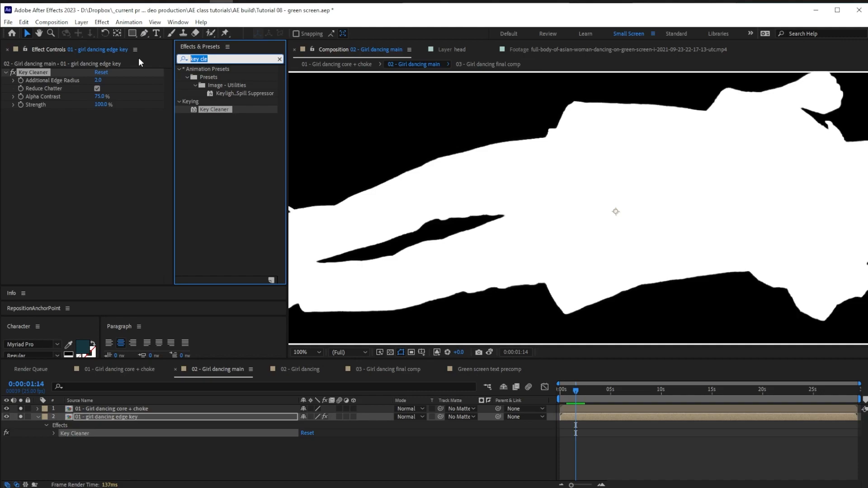
pyautogui.write('refine')
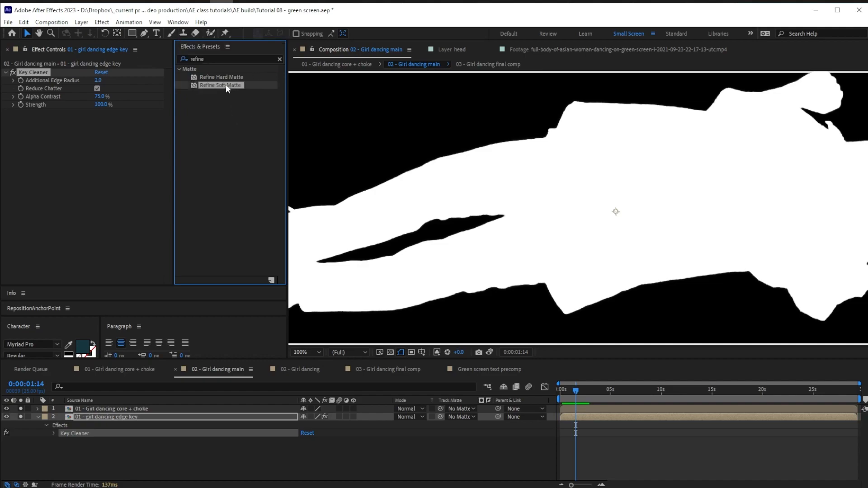
pyautogui.moveTo(228, 83); pyautogui.dragTo(122, 212)
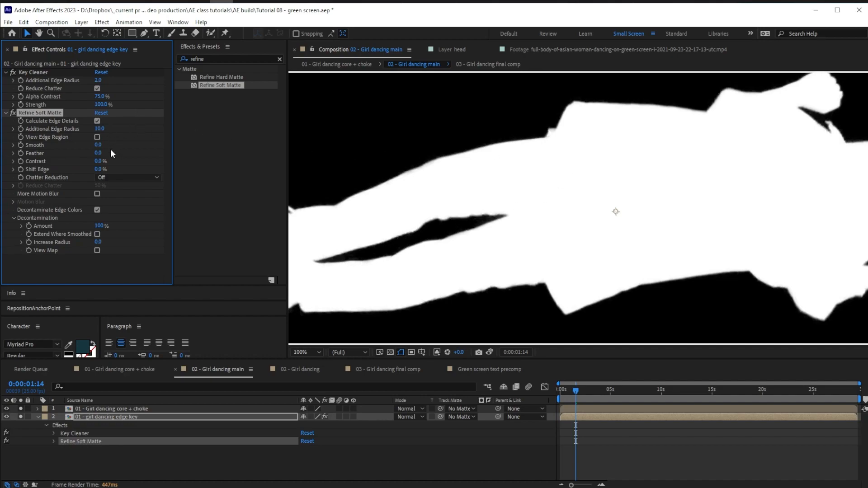
pyautogui.click(98, 129)
pyautogui.click(132, 131)
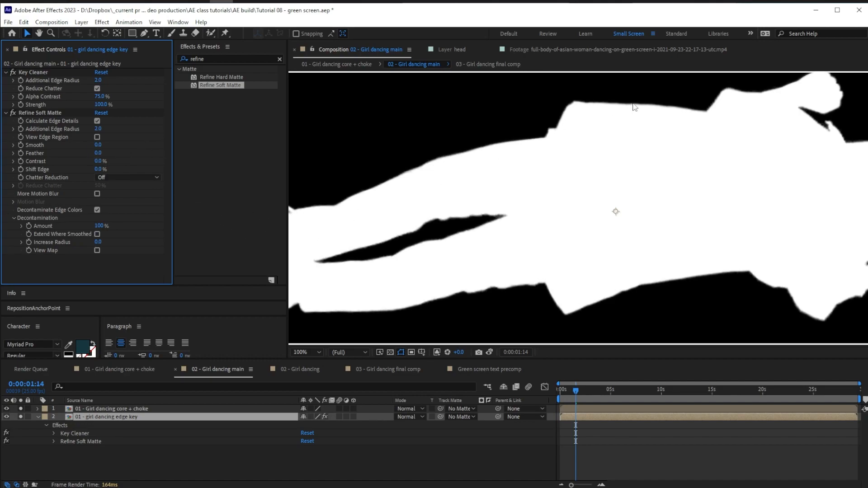
# Step: Set Refine Soft Matte's Smooth and Feather to 1 and increase its Contrast
pyautogui.click(98, 145)
pyautogui.click(99, 153)
pyautogui.write('1')
pyautogui.press('Return')
pyautogui.click(100, 161)
pyautogui.click(199, 59)
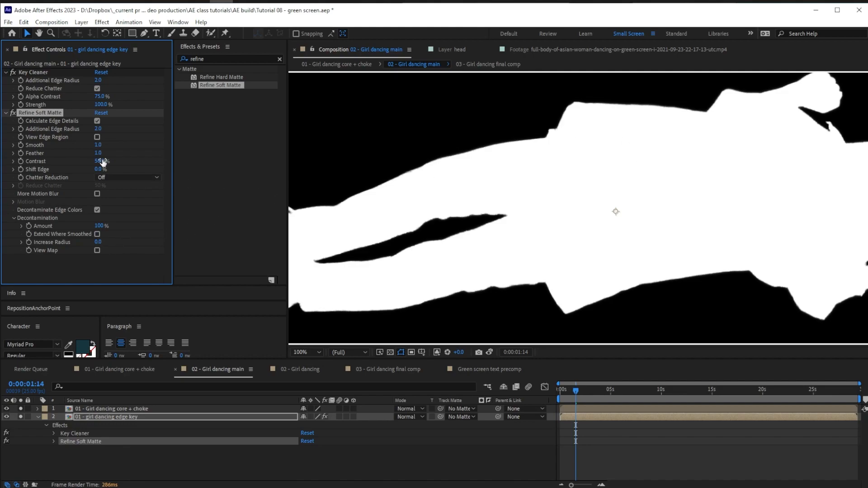
# Step: Try a Smooth of 50 and a Feather of up to about 282 in Refine Soft Matte, restoring both to 1
pyautogui.moveTo(100, 155); pyautogui.dragTo(119, 147)
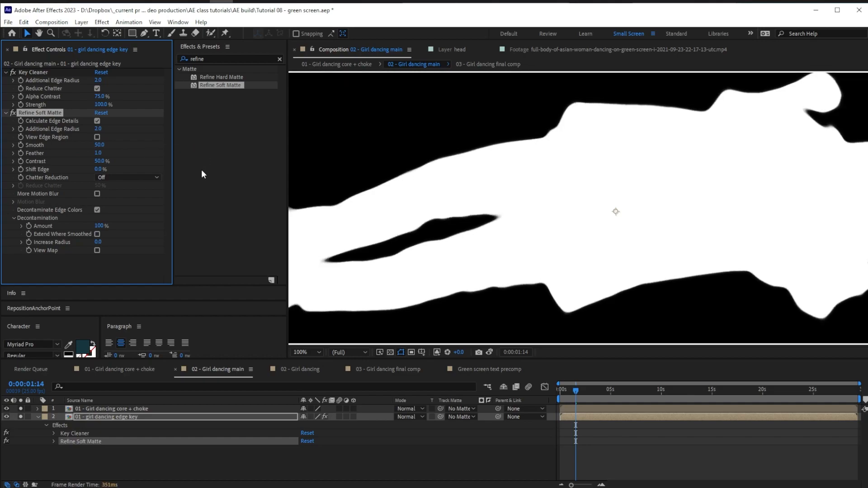
pyautogui.click(100, 145)
pyautogui.write('1')
pyautogui.press('Return')
pyautogui.moveTo(98, 153); pyautogui.dragTo(454, 201)
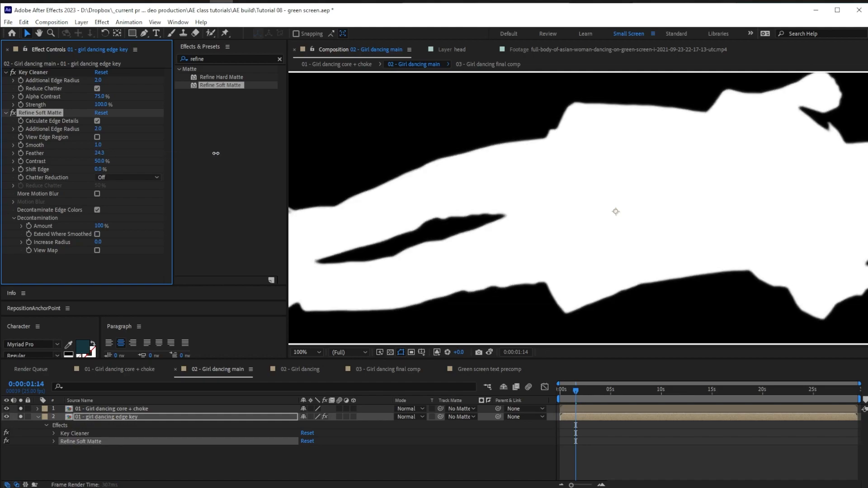
pyautogui.moveTo(99, 153); pyautogui.dragTo(430, 190)
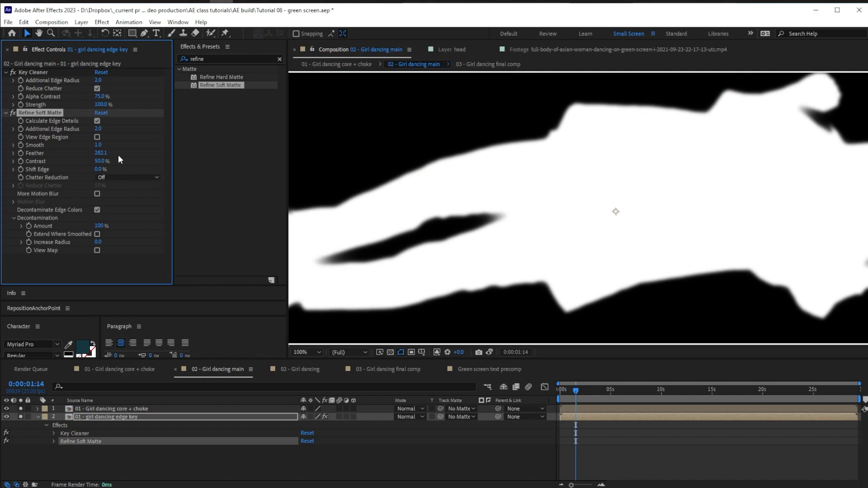
pyautogui.hotkey('ctrl', 'z')
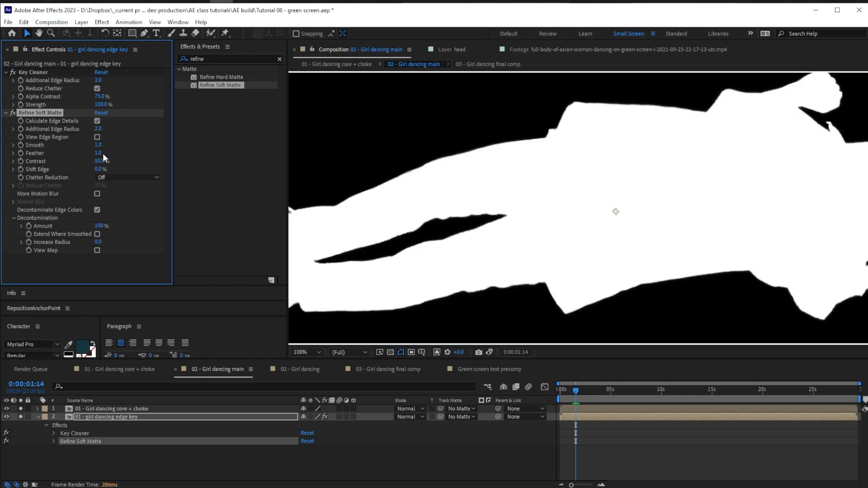
# Step: Try different Contrast amounts in Refine Soft Matte and set it to 25%
pyautogui.moveTo(104, 165); pyautogui.dragTo(159, 162)
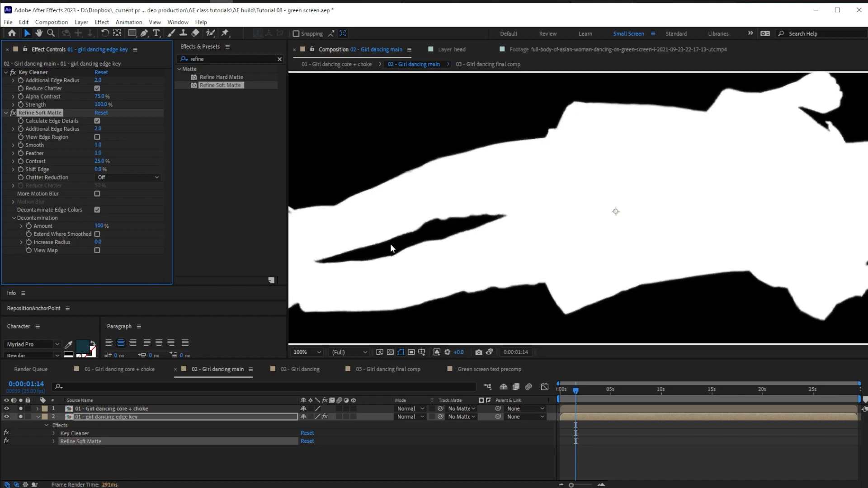
pyautogui.moveTo(100, 161)
pyautogui.mouseDown()
pyautogui.moveTo(148, 159)
pyautogui.moveTo(109, 175)
pyautogui.mouseUp()
pyautogui.click(100, 164)
pyautogui.write('25')
pyautogui.press('Return')
# Step: Try the More Detailed Chatter Reduction in Refine Soft Matte, switch it to Smoother (Slower), and play the matte preview
pyautogui.click(152, 178)
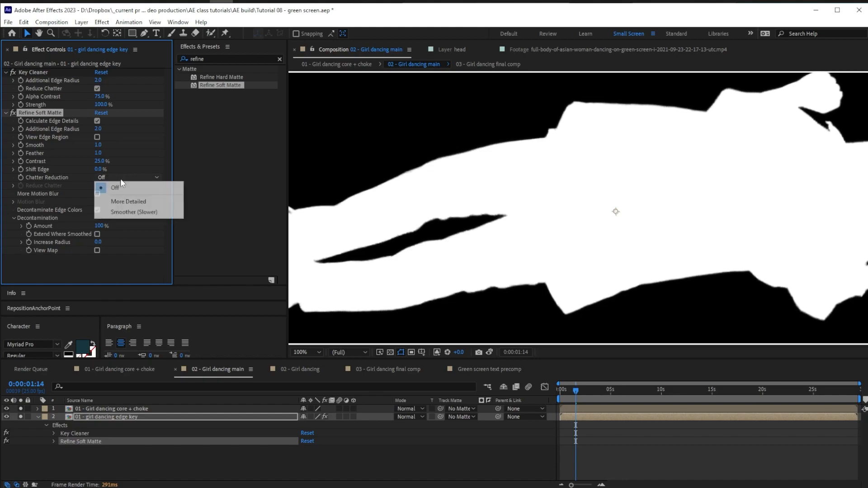
pyautogui.click(151, 201)
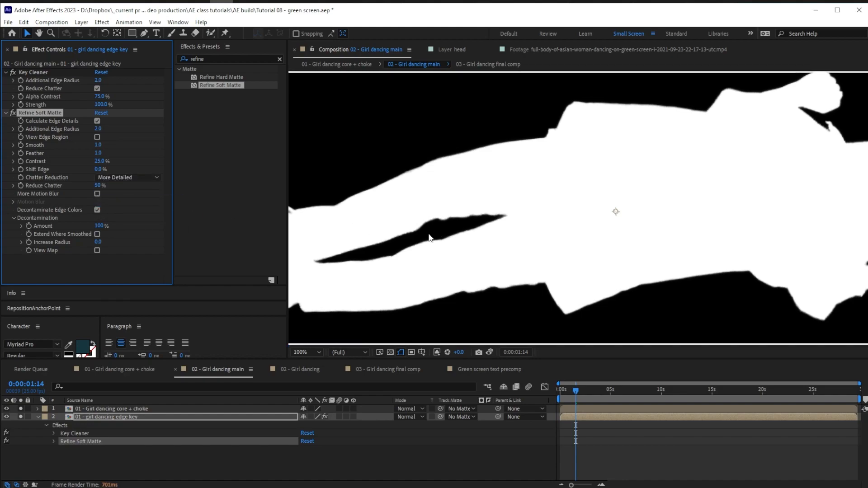
pyautogui.click(117, 177)
pyautogui.click(161, 211)
pyautogui.press('space')
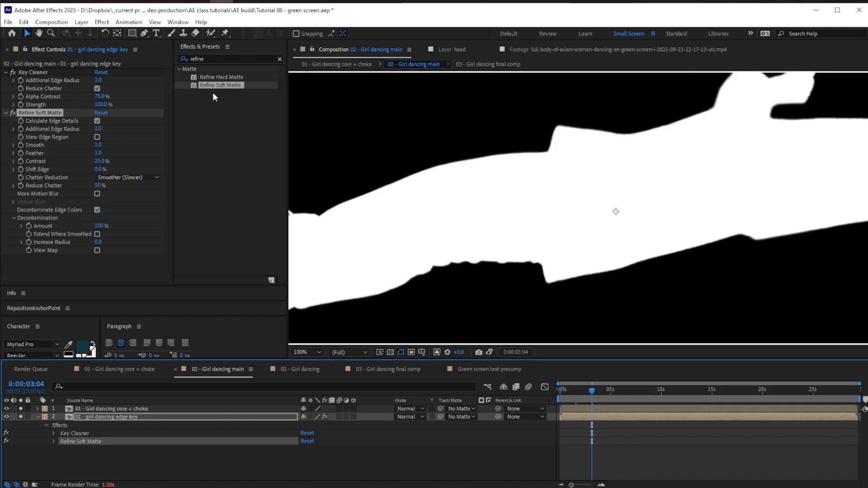
# Step: Set Refine Soft Matte's Additional Edge Radius to 1
pyautogui.click(99, 129)
pyautogui.write('1')
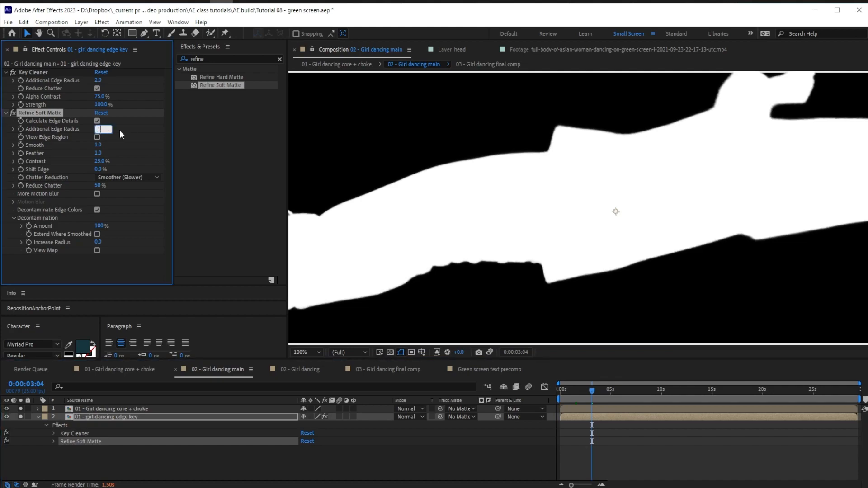
pyautogui.click(137, 129)
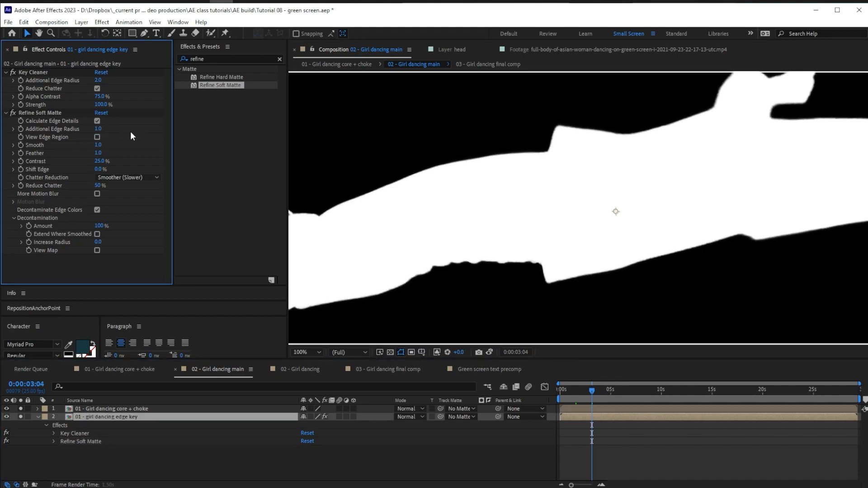
# Step: Briefly check Refine Soft Matte's edge region and return the composition display from alpha to full color
pyautogui.click(97, 137)
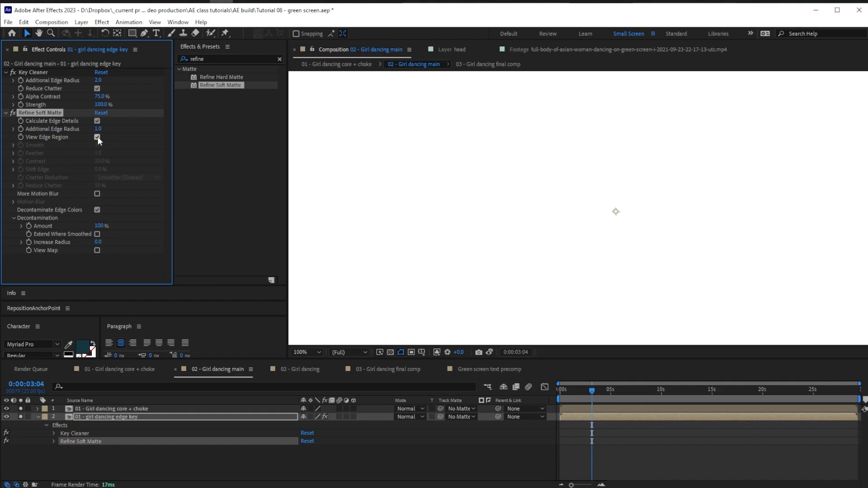
pyautogui.click(97, 137)
pyautogui.click(438, 352)
pyautogui.click(443, 361)
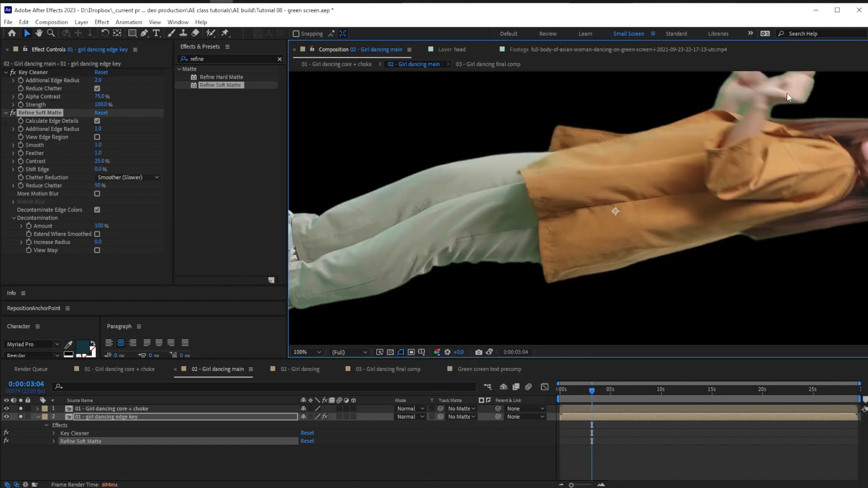
# Step: Disable Decontaminate Edge Colors and try Additional Edge Radius 6.4, Smooth 6.5 and Feather 7.3 in Refine Soft Matte
pyautogui.click(97, 210)
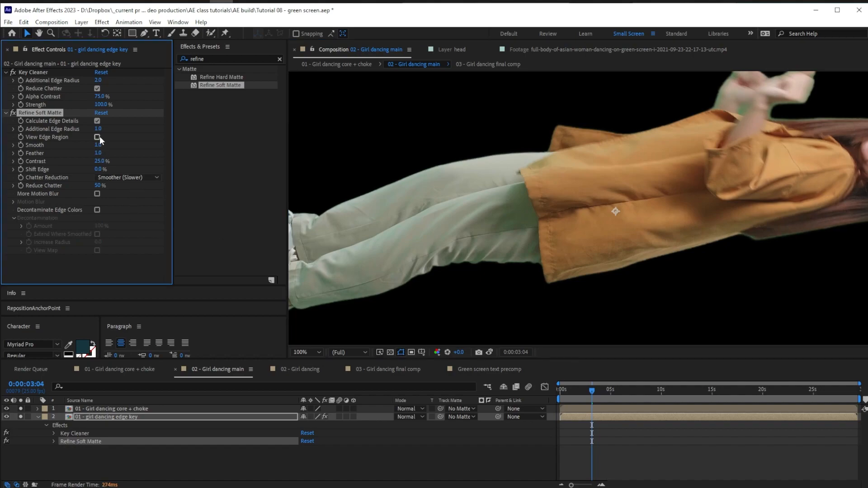
pyautogui.moveTo(101, 128); pyautogui.dragTo(170, 126)
pyautogui.moveTo(98, 128); pyautogui.dragTo(95, 153)
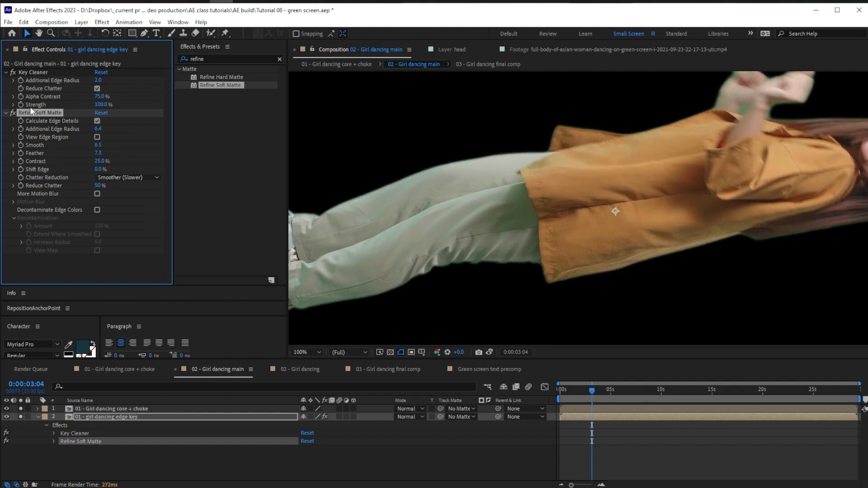
# Step: Disable Refine Soft Matte and apply Refine Hard Matte to the edge key layer
pyautogui.click(13, 112)
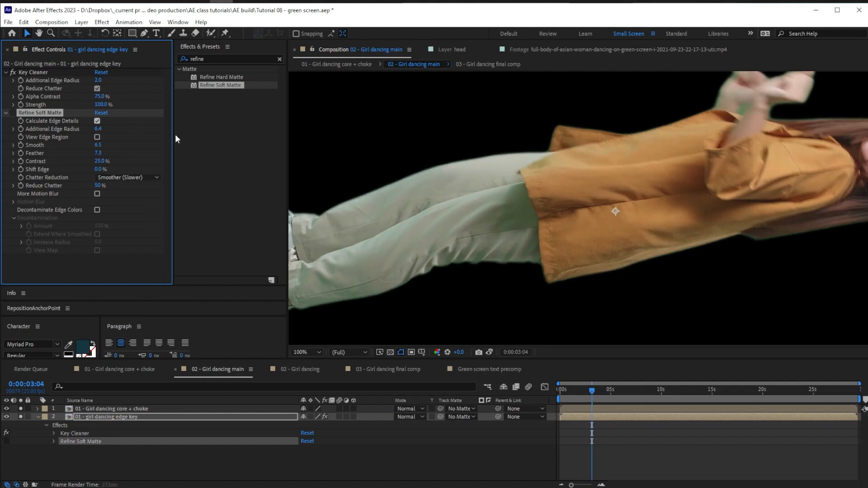
pyautogui.click(216, 78)
pyautogui.click(6, 113)
pyautogui.moveTo(209, 76); pyautogui.dragTo(73, 170)
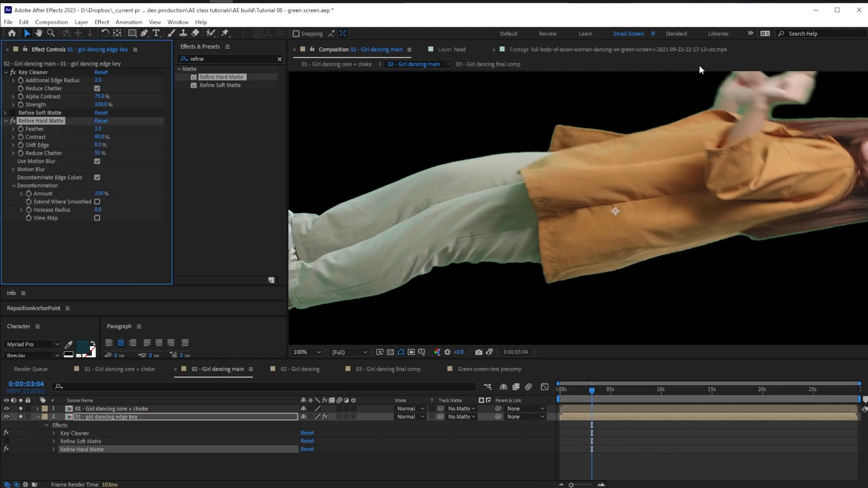
# Step: At the composition's first frame, set Refine Hard Matte's Feather to 0.5 and Contrast to 10%
pyautogui.moveTo(579, 389); pyautogui.dragTo(539, 394)
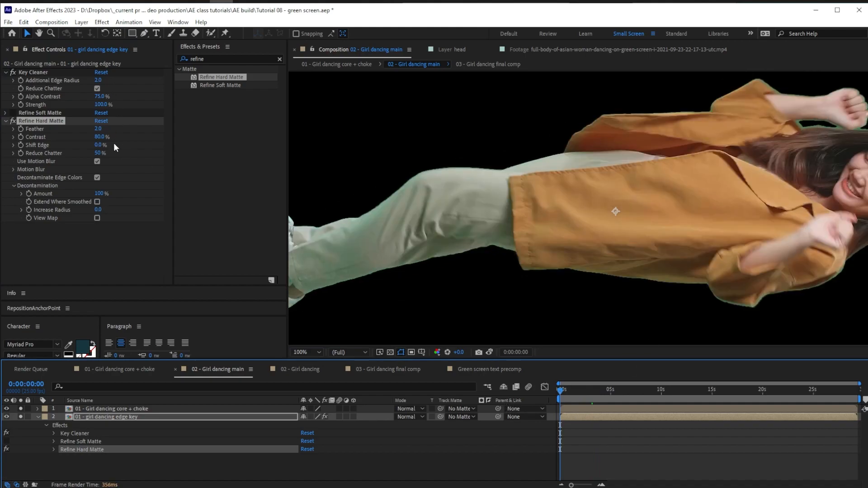
pyautogui.moveTo(99, 137)
pyautogui.mouseDown()
pyautogui.moveTo(38, 136)
pyautogui.moveTo(111, 143)
pyautogui.mouseUp()
pyautogui.write('0.5')
pyautogui.press('Return')
pyautogui.click(98, 137)
pyautogui.write('10')
pyautogui.press('Return')
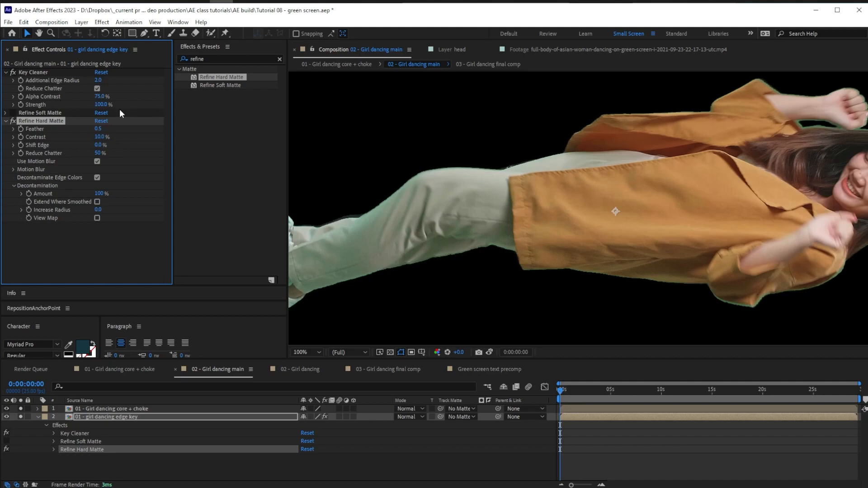
# Step: Raise Refine Hard Matte's Reduce Chatter to 100% and enable Extend Where Smoothed
pyautogui.moveTo(104, 154); pyautogui.dragTo(224, 154)
pyautogui.click(97, 202)
pyautogui.click(97, 203)
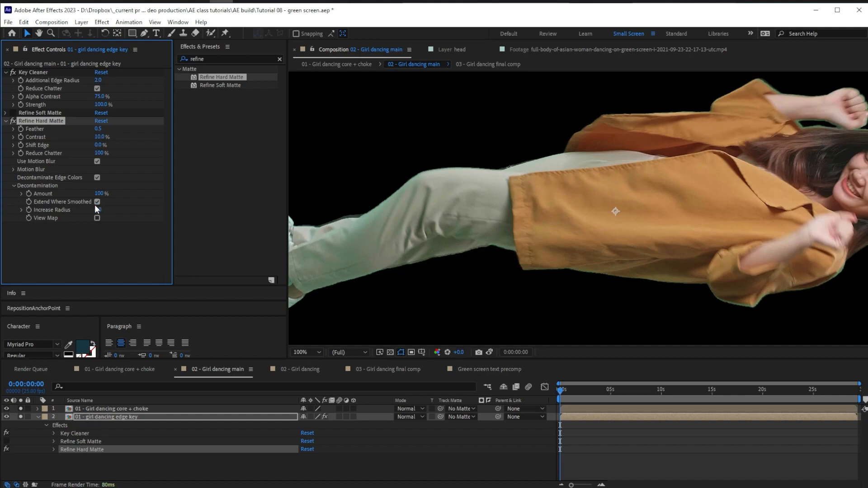
# Step: Delete the Refine Soft Matte effect from the edge key layer
pyautogui.click(13, 169)
pyautogui.click(13, 169)
pyautogui.click(13, 112)
pyautogui.click(46, 113)
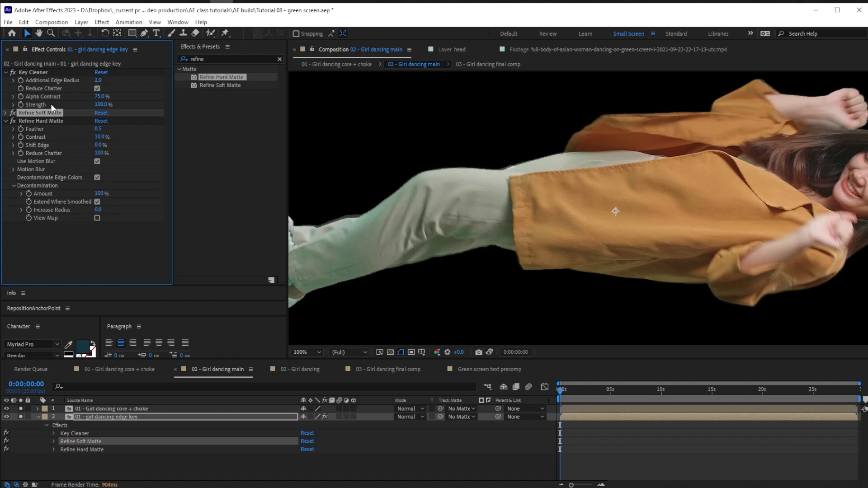
pyautogui.press('Delete')
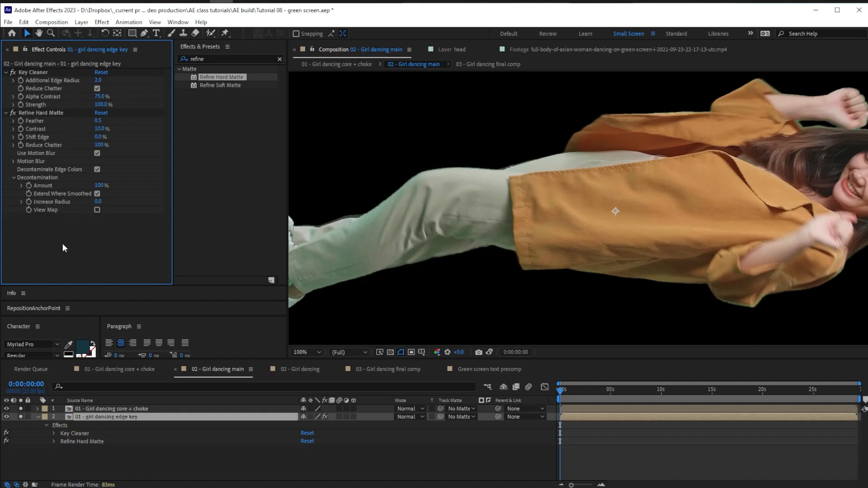
# Step: Apply Edge Blur to the edge key layer with a Blur Amount of 1 and an Edge Width of 1
pyautogui.hotkey('ctrl', 'space')
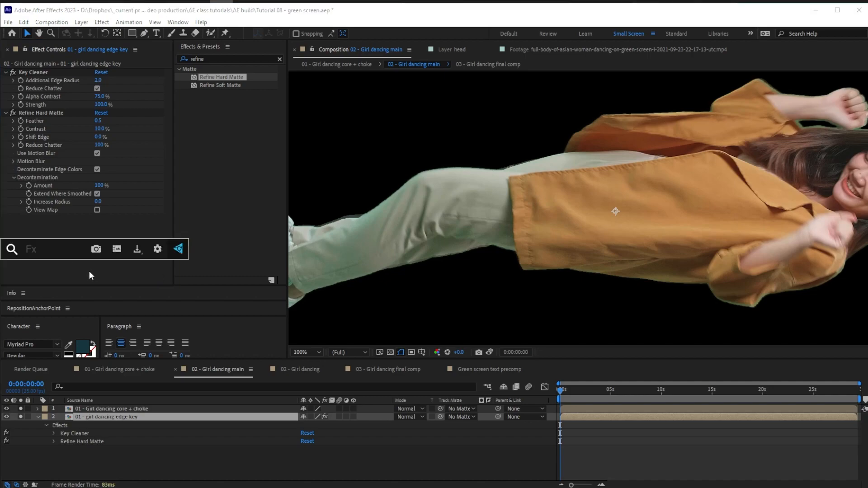
pyautogui.write('edge')
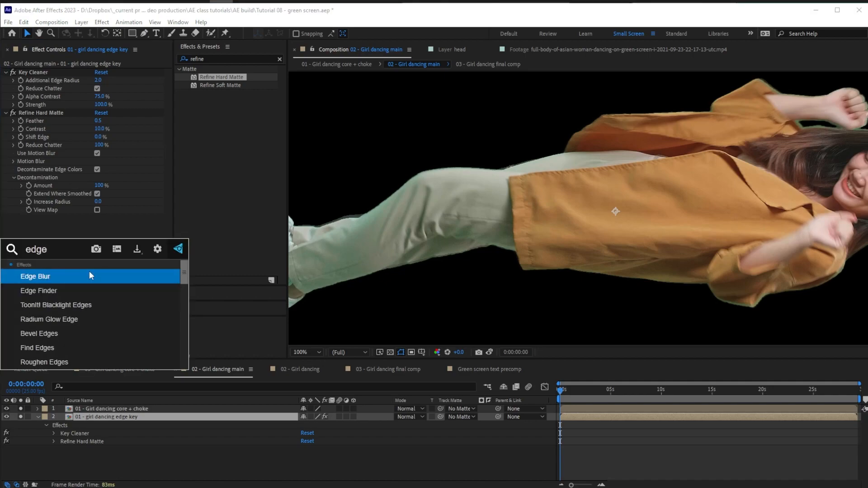
pyautogui.press('Return')
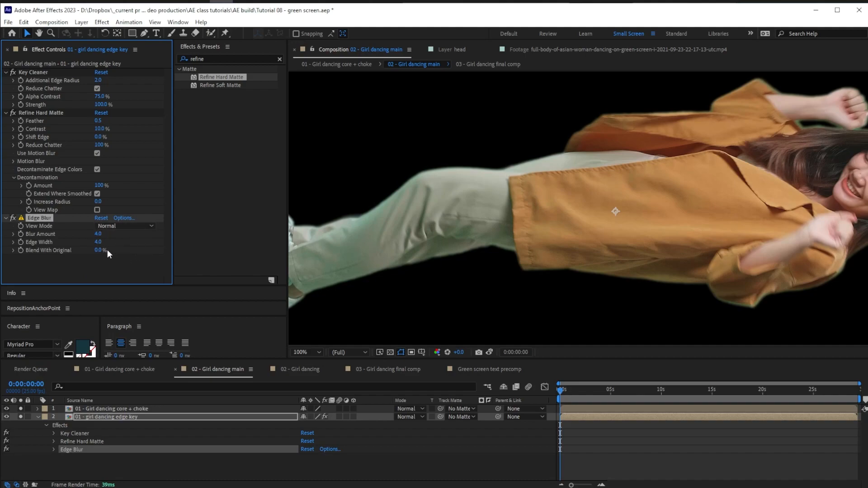
pyautogui.click(108, 235)
pyautogui.write('1')
pyautogui.click(101, 243)
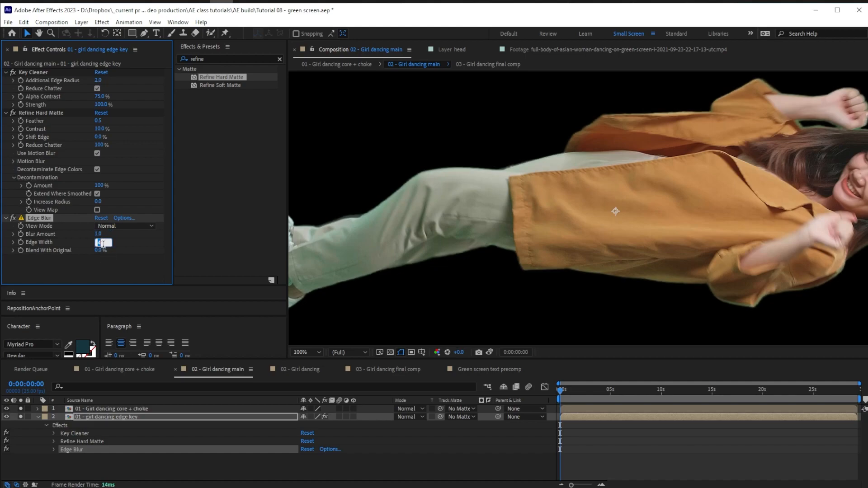
pyautogui.write('12')
pyautogui.write('1')
pyautogui.click(114, 277)
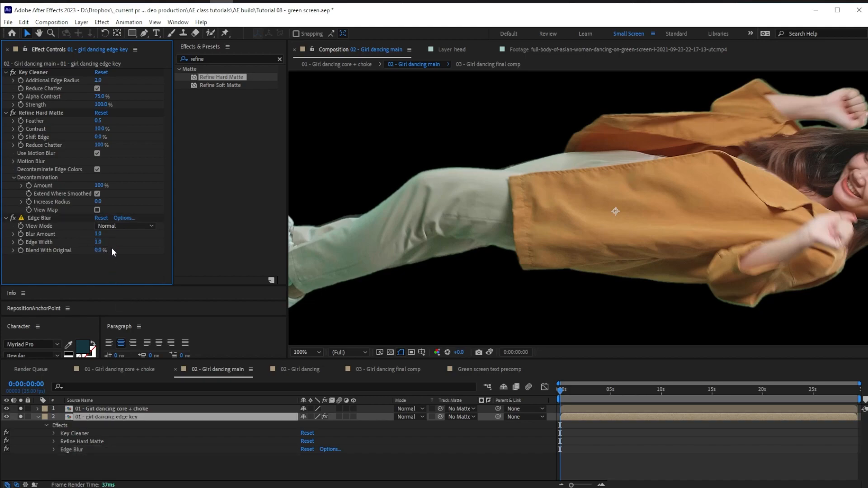
# Step: Try an Edge Width of 33.7 with the View Alpha mode in Edge Blur and undo the width change
pyautogui.moveTo(101, 242); pyautogui.dragTo(253, 248)
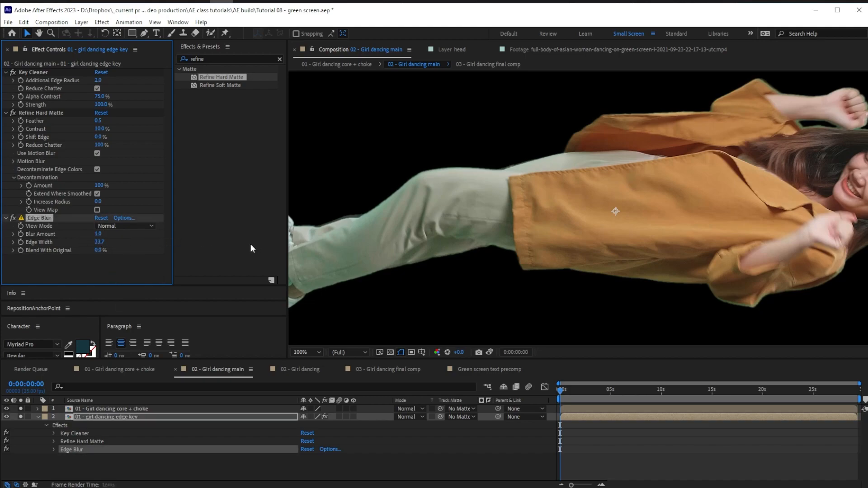
pyautogui.moveTo(98, 234); pyautogui.dragTo(205, 225)
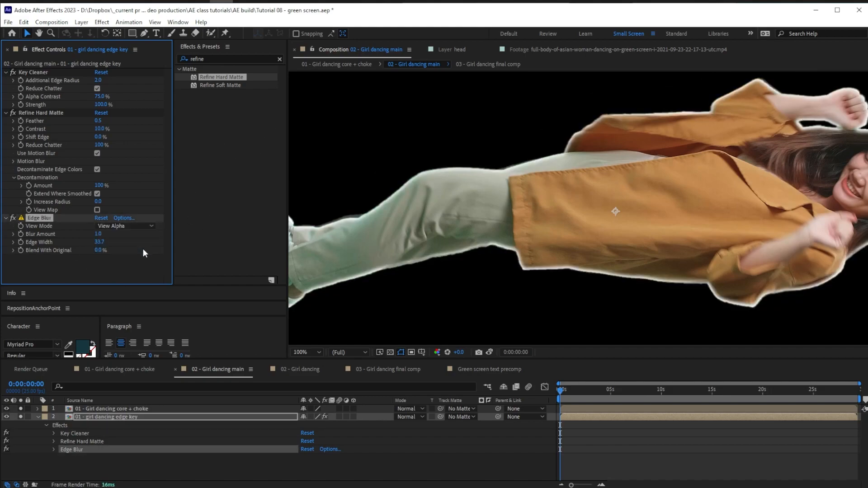
pyautogui.moveTo(95, 243)
pyautogui.mouseDown()
pyautogui.moveTo(65, 244)
pyautogui.moveTo(100, 243)
pyautogui.mouseUp()
pyautogui.hotkey('ctrl', 'z')
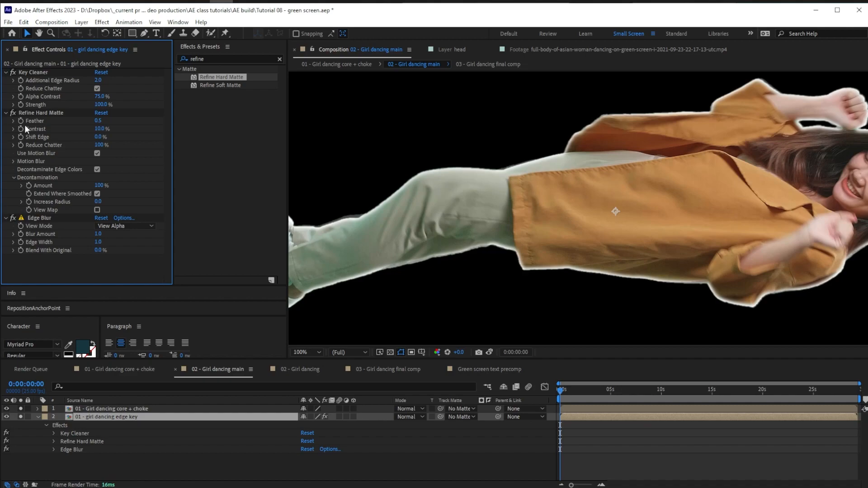
# Step: Apply Matte Choker to the edge key layer and return Edge Blur's View Mode to Normal
pyautogui.click(6, 112)
pyautogui.hotkey('ctrl', 'space')
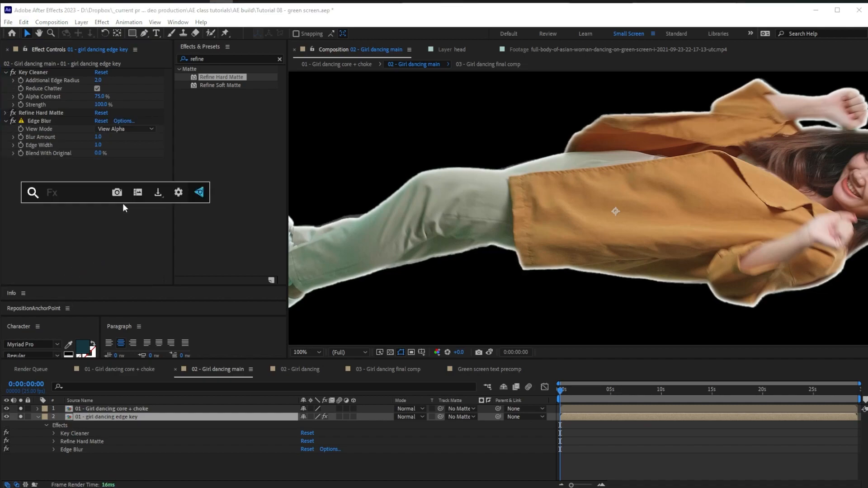
pyautogui.write('chok')
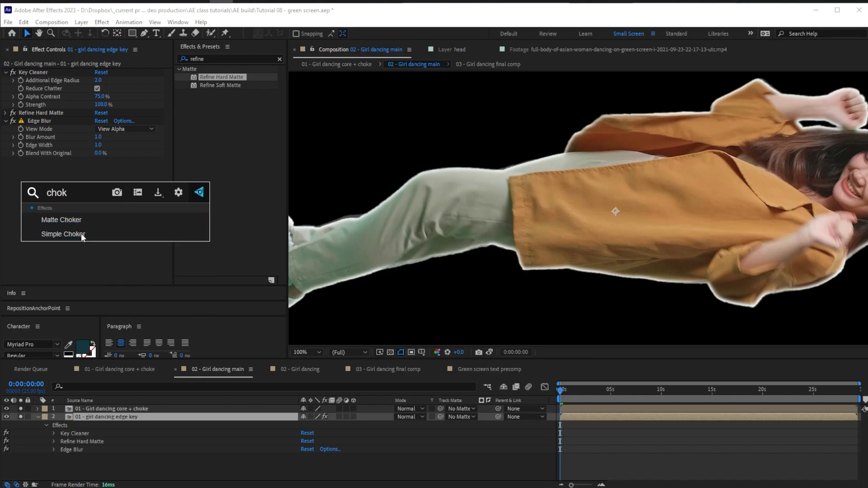
pyautogui.click(76, 221)
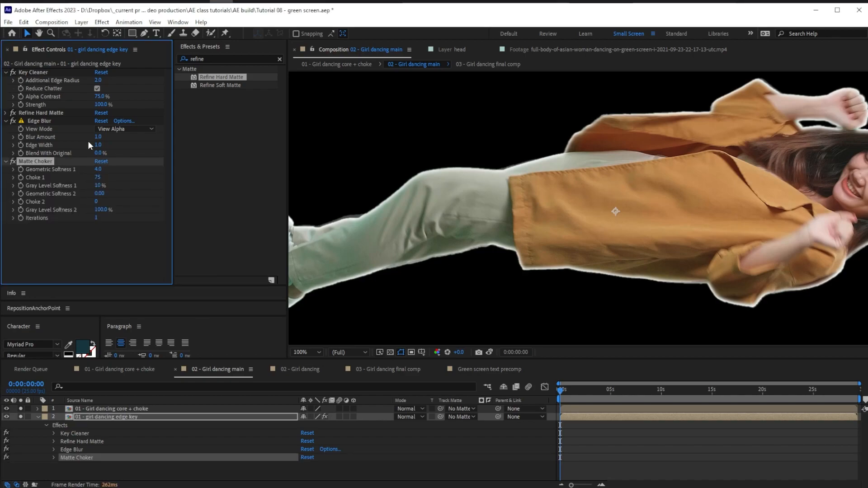
pyautogui.click(116, 129)
pyautogui.click(118, 132)
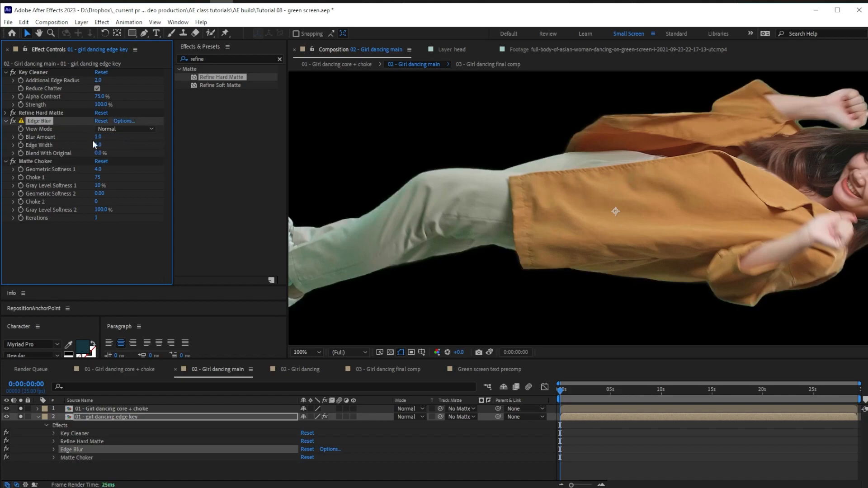
# Step: Set Matte Choker's Geometric Softness 1 to 1 and raise Choke 1 to 126
pyautogui.click(13, 162)
pyautogui.click(98, 170)
pyautogui.press('Return')
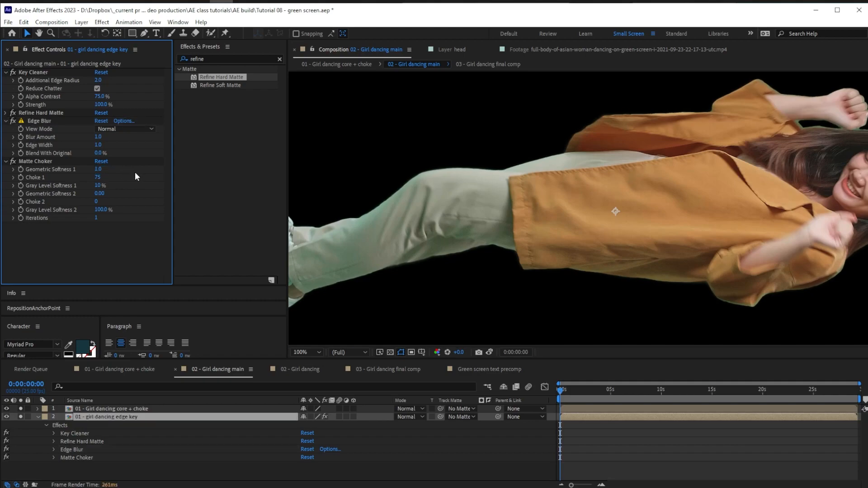
pyautogui.moveTo(99, 180); pyautogui.dragTo(200, 176)
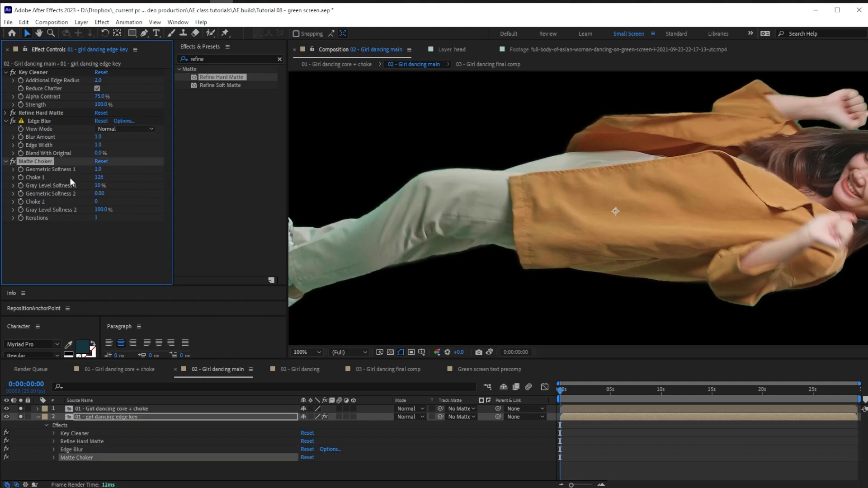
# Step: Set Matte Choker's Choke 1 to 100, Geometric Softness 2 to 2 and Choke 2 to 1
pyautogui.click(98, 178)
pyautogui.write('100')
pyautogui.press('Tab')
pyautogui.press('Tab')
pyautogui.write('2')
pyautogui.press('Tab')
pyautogui.write('1')
pyautogui.press('Return')
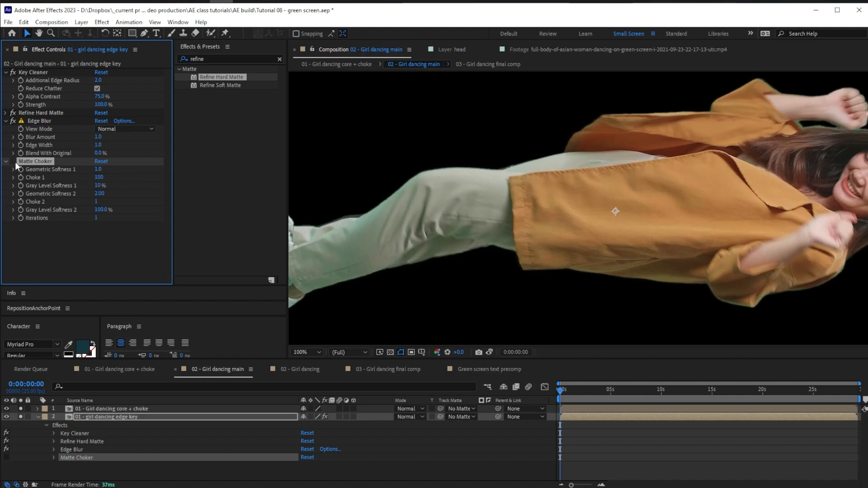
# Step: Collapse the edge key layer and add a new adjustment layer above both girl dancing layers
pyautogui.click(38, 416)
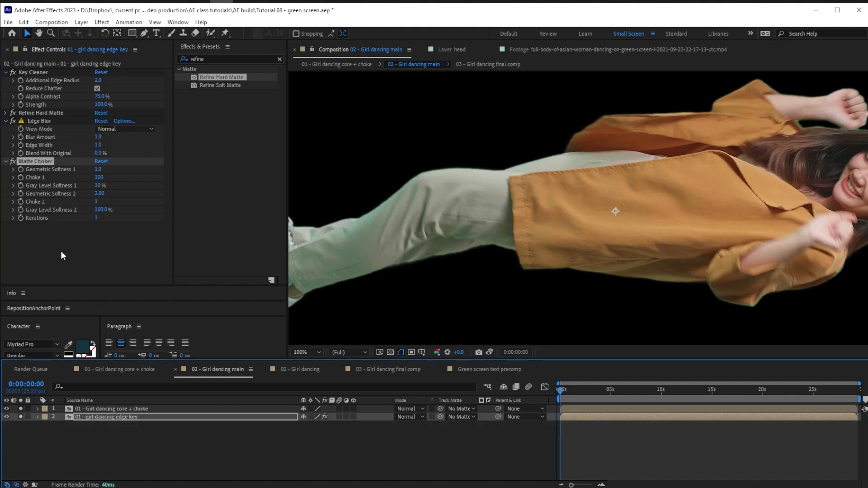
pyautogui.click(96, 450)
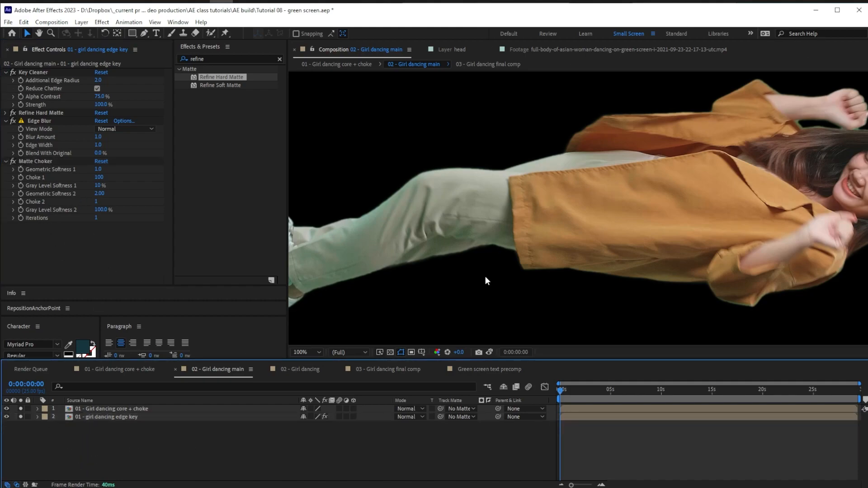
pyautogui.press('space')
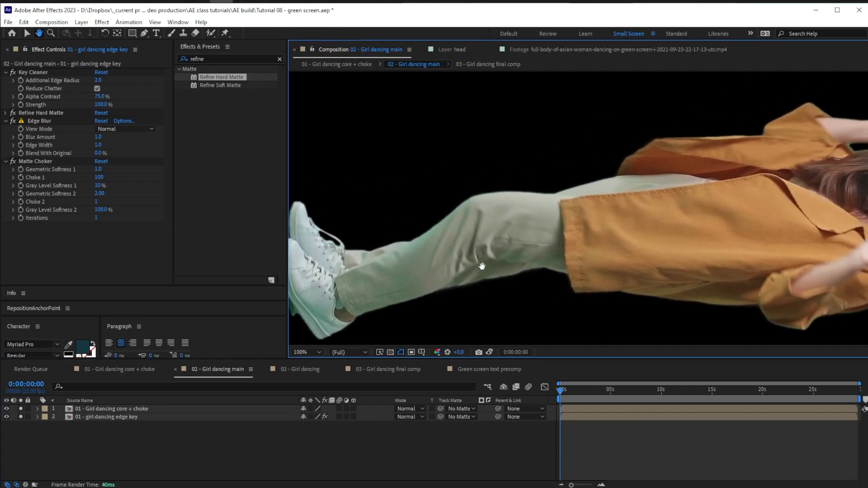
pyautogui.click(130, 461)
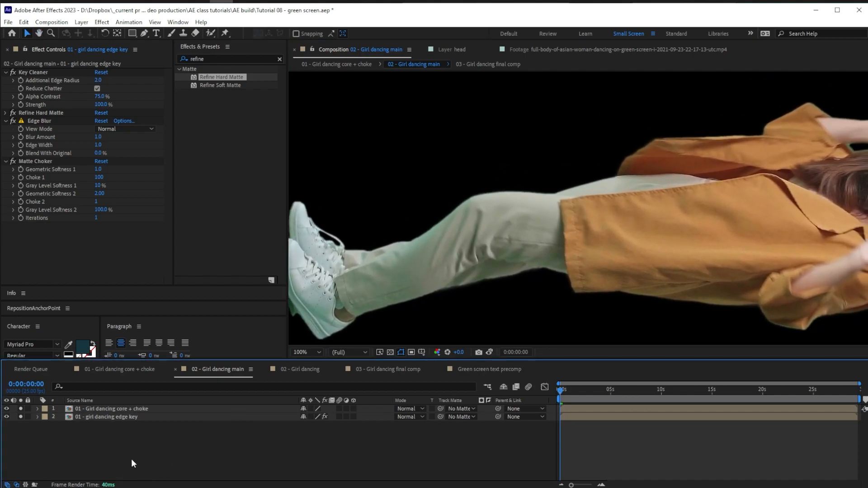
pyautogui.hotkey('ctrl', 'alt', 'y')
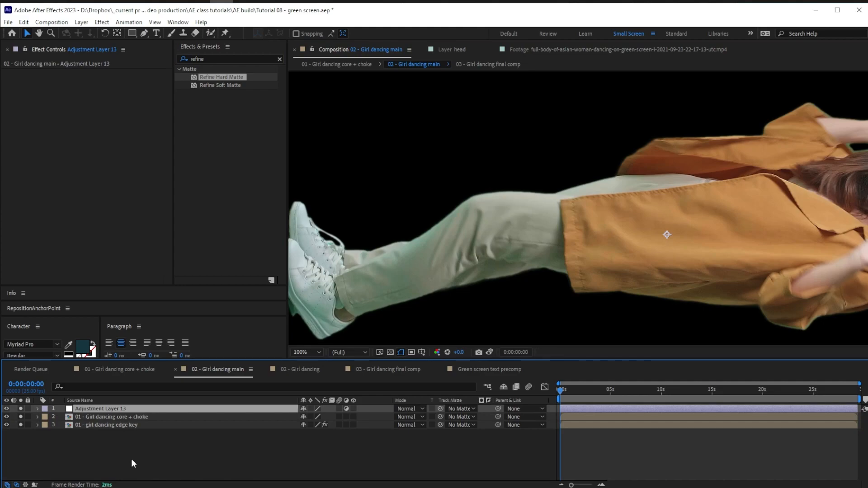
# Step: Search the effects for "spill" and apply Spill Killer to the adjustment layer
pyautogui.click(280, 59)
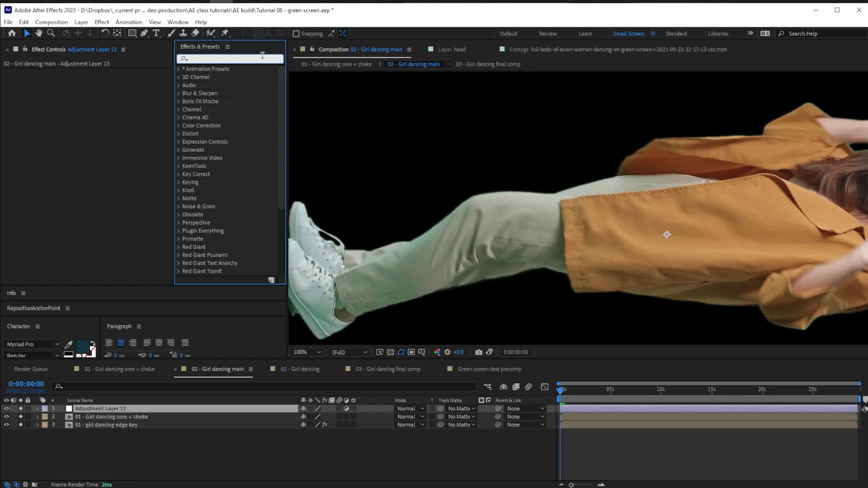
pyautogui.write('spi')
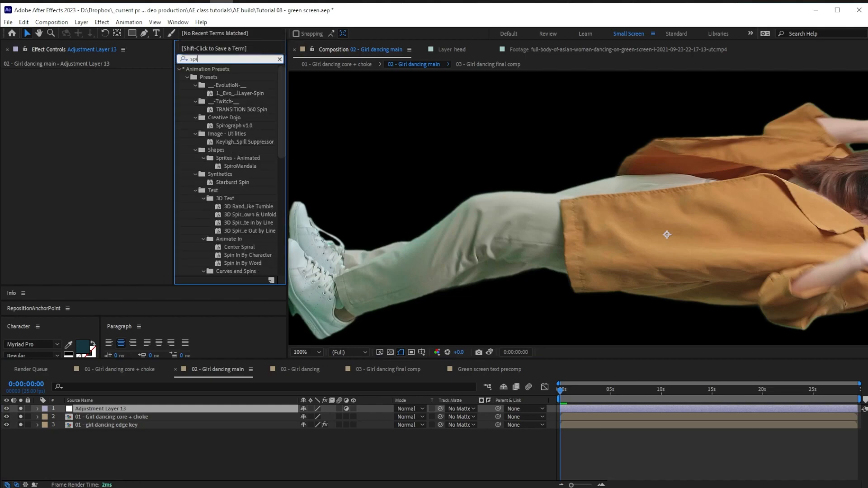
pyautogui.write('ll')
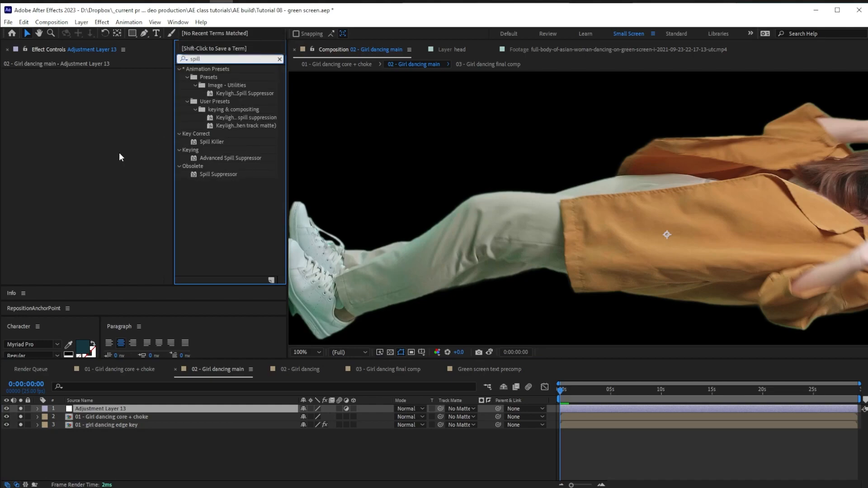
pyautogui.click(217, 142)
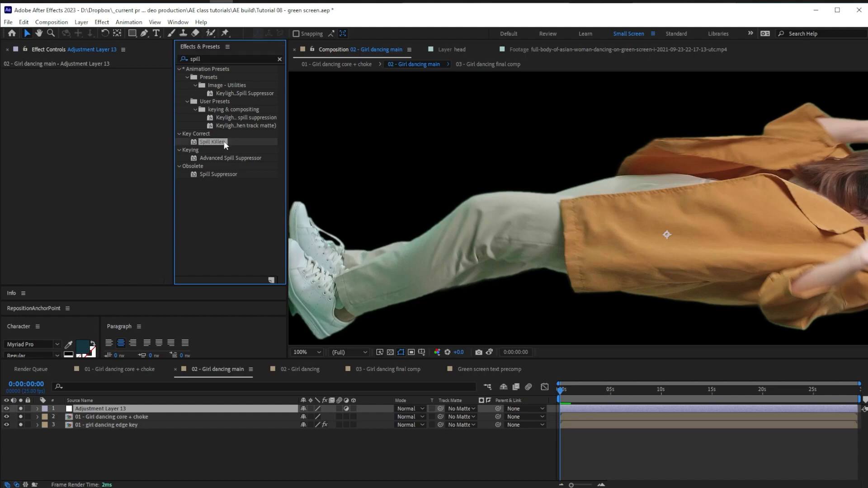
pyautogui.moveTo(220, 140); pyautogui.dragTo(103, 134)
pyautogui.click(239, 158)
pyautogui.click(218, 142)
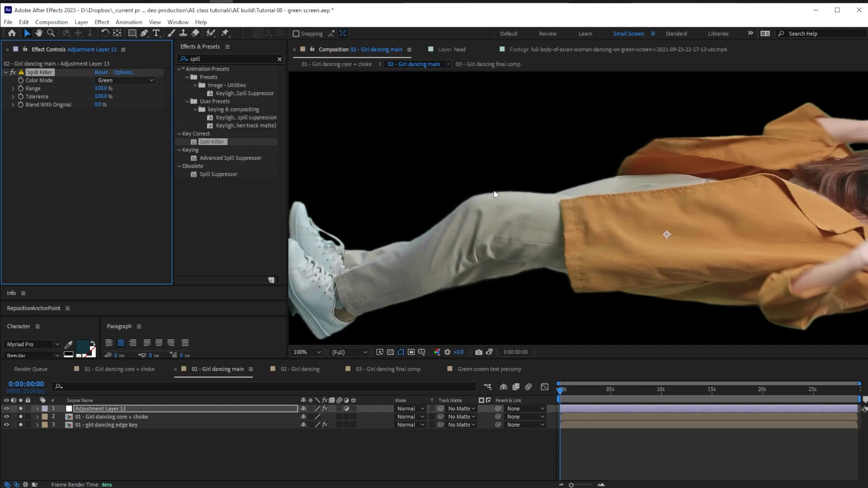
# Step: Compare the image with Spill Killer off and on, and check its warning and Color Mode options
pyautogui.click(10, 71)
pyautogui.click(12, 73)
pyautogui.click(21, 72)
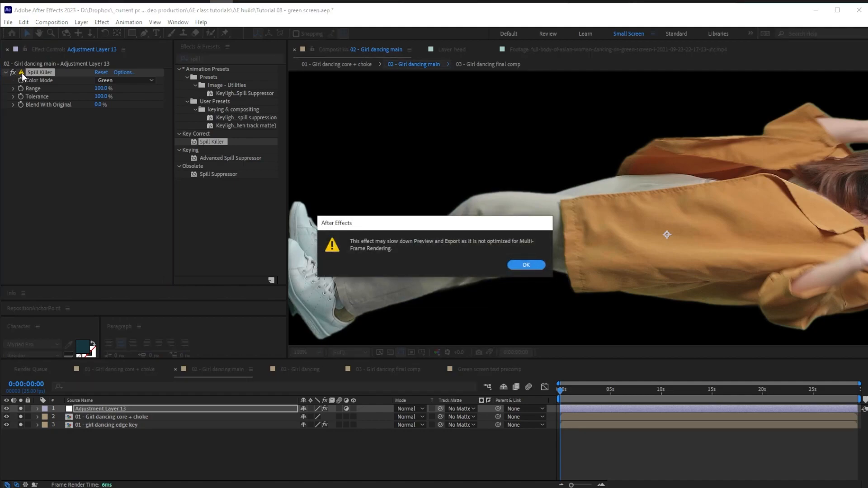
pyautogui.press('Return')
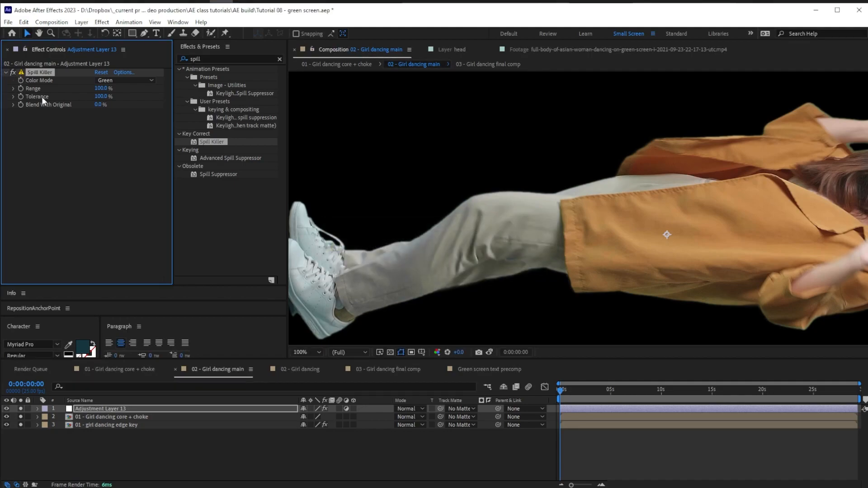
pyautogui.click(110, 80)
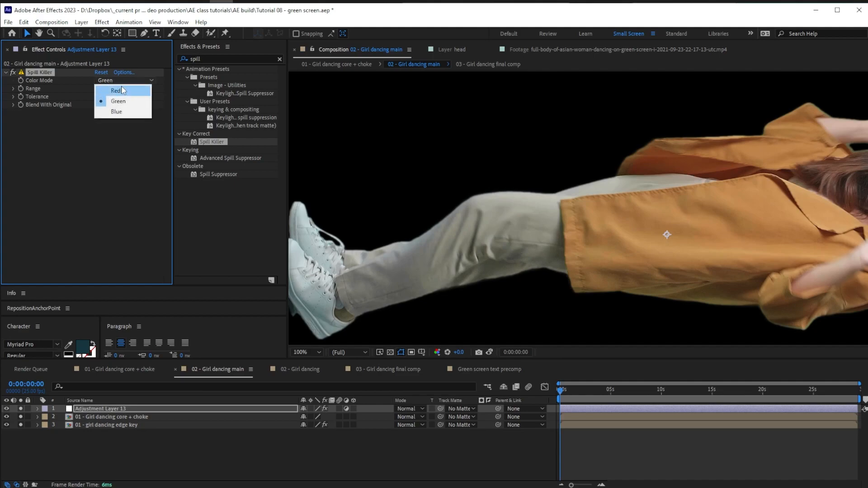
pyautogui.click(100, 161)
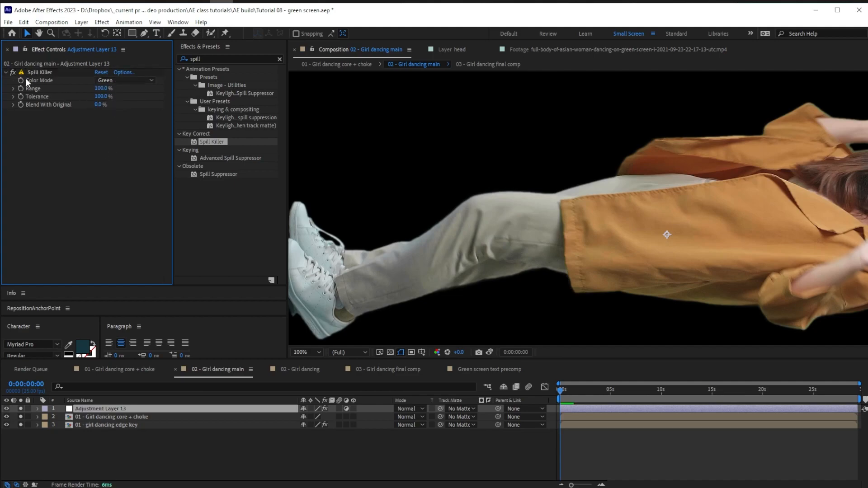
# Step: Apply Advanced Spill Suppressor to the adjustment layer and take a snapshot of the Spill Killer result to compare with it
pyautogui.moveTo(228, 158); pyautogui.dragTo(91, 170)
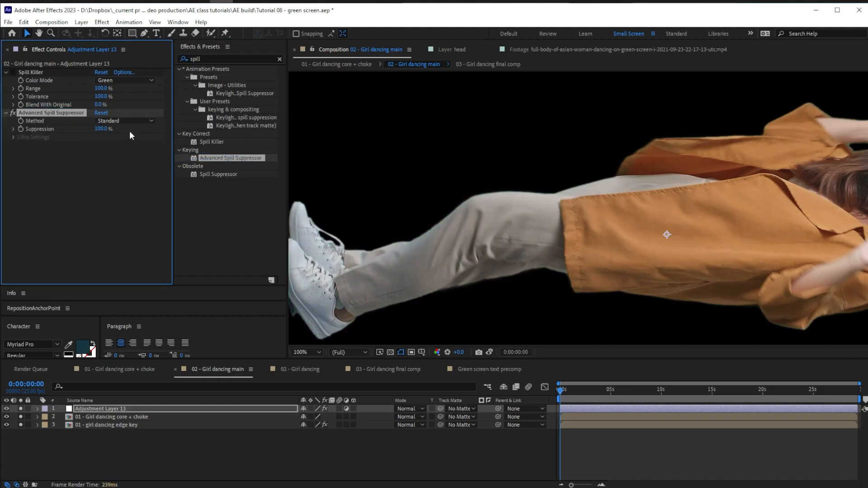
pyautogui.click(13, 113)
pyautogui.click(13, 72)
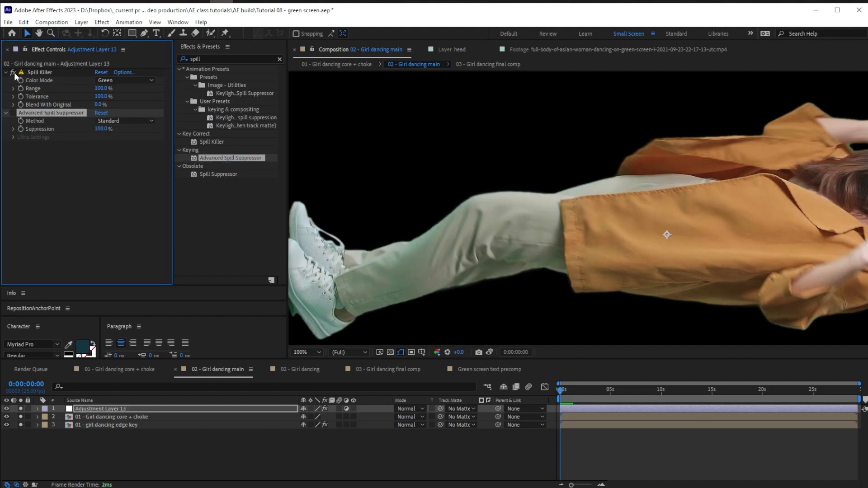
pyautogui.click(479, 352)
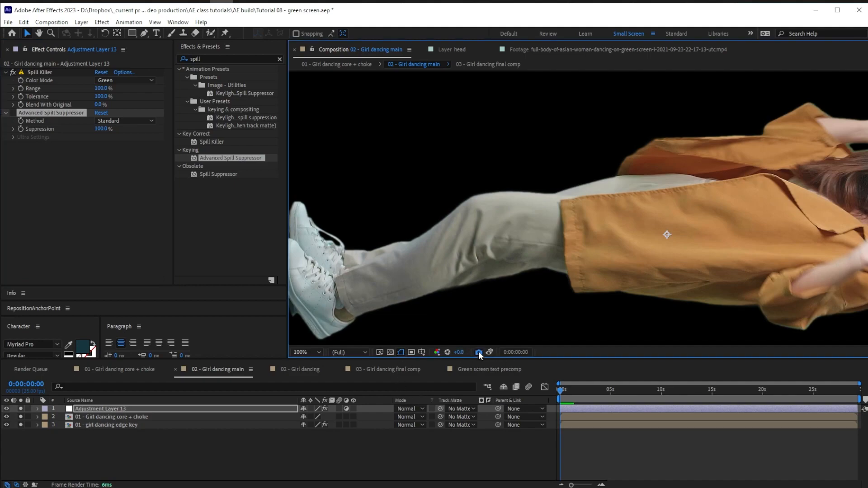
pyautogui.click(13, 72)
pyautogui.click(13, 113)
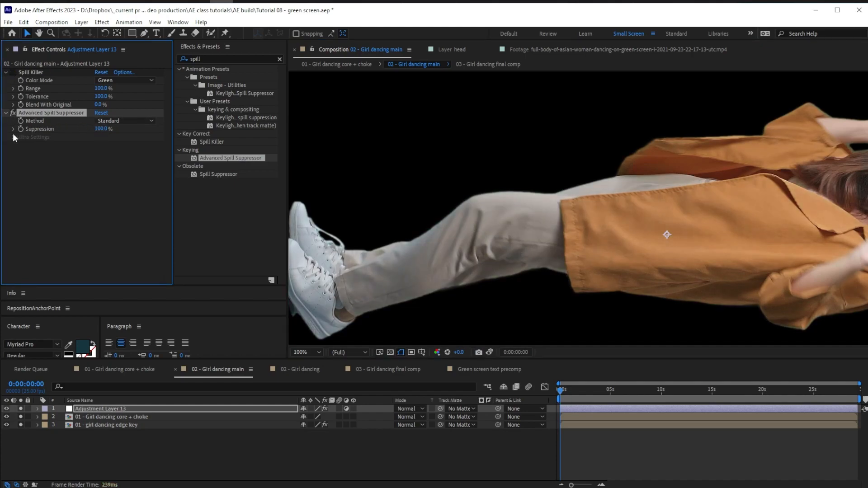
# Step: Set Advanced Spill Suppressor's Method to Ultra and compare the result with the snapshot
pyautogui.click(120, 121)
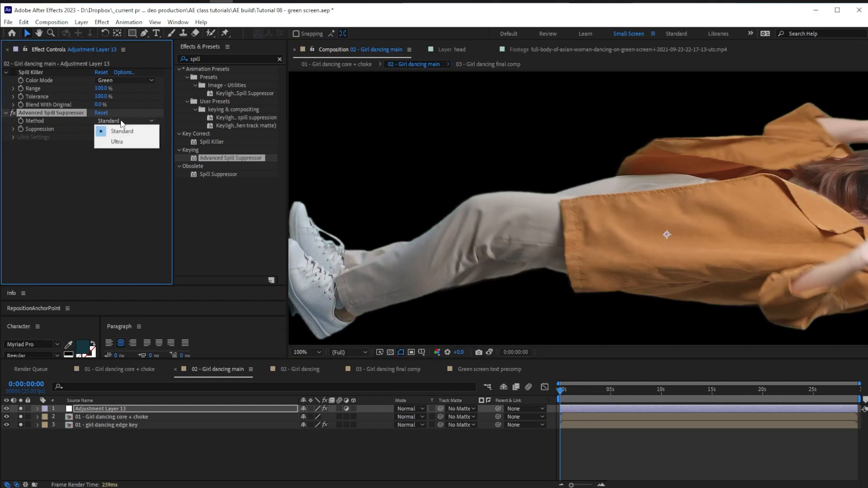
pyautogui.click(129, 142)
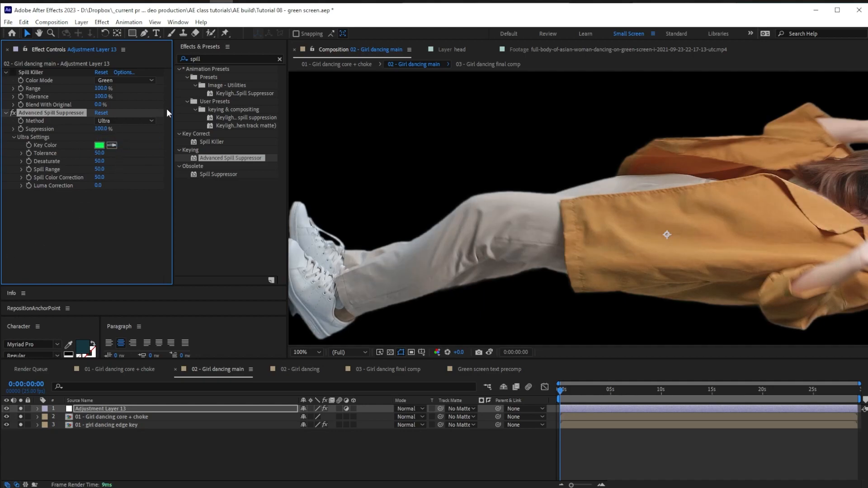
pyautogui.click(489, 353)
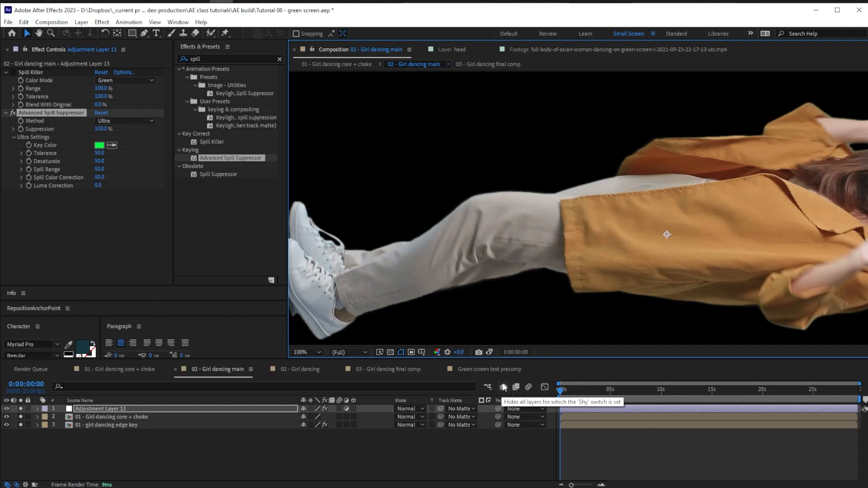
pyautogui.moveTo(466, 244); pyautogui.dragTo(496, 232)
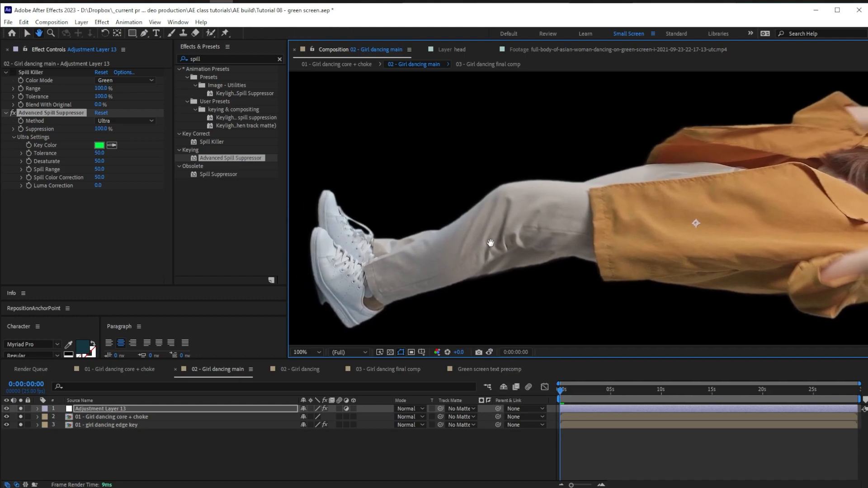
# Step: Delete Spill Killer from the adjustment layer and widen the composition view to show more of the woman
pyautogui.click(34, 72)
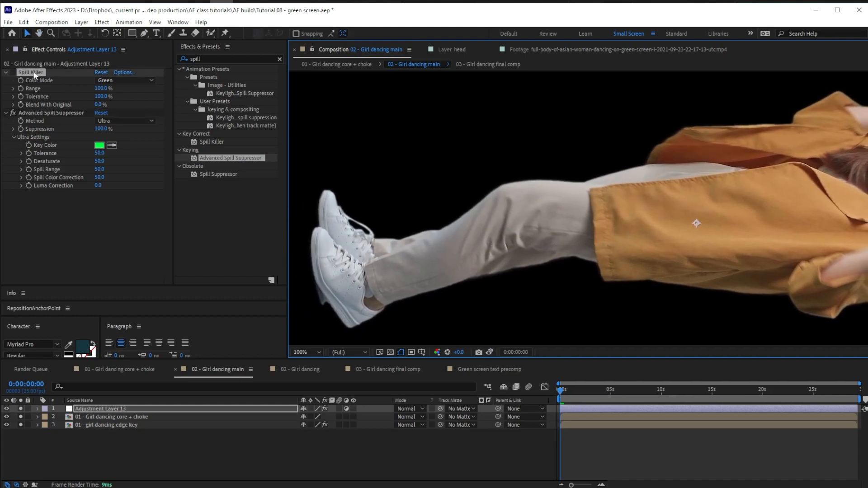
pyautogui.press('Delete')
pyautogui.moveTo(513, 103); pyautogui.dragTo(454, 104)
pyautogui.moveTo(288, 81); pyautogui.dragTo(172, 81)
pyautogui.moveTo(646, 182)
pyautogui.mouseDown()
pyautogui.moveTo(579, 191)
pyautogui.moveTo(651, 173)
pyautogui.mouseUp()
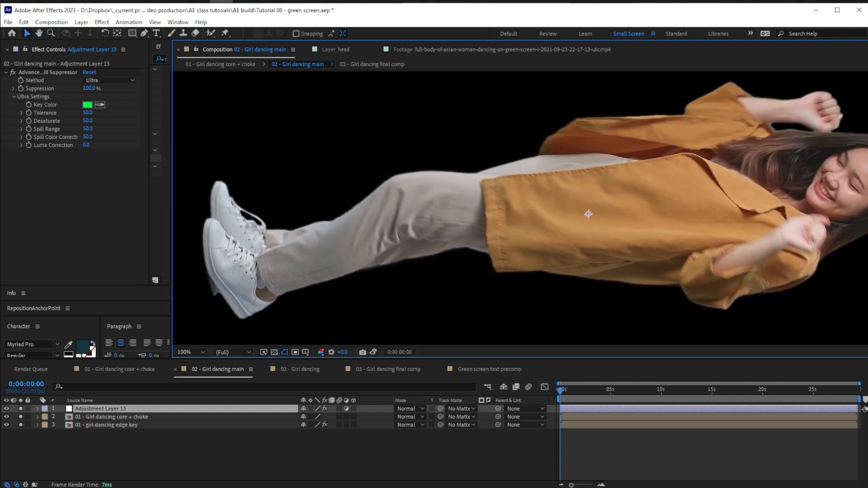
pyautogui.click(370, 472)
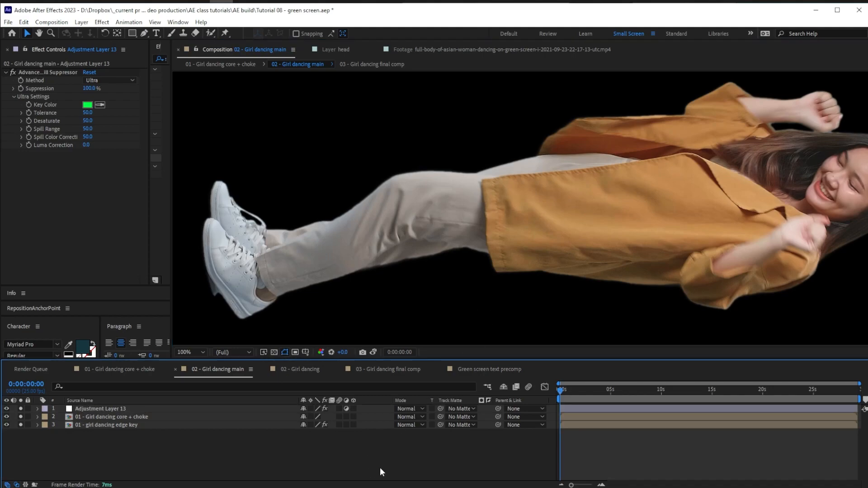
pyautogui.moveTo(18, 407); pyautogui.dragTo(23, 425)
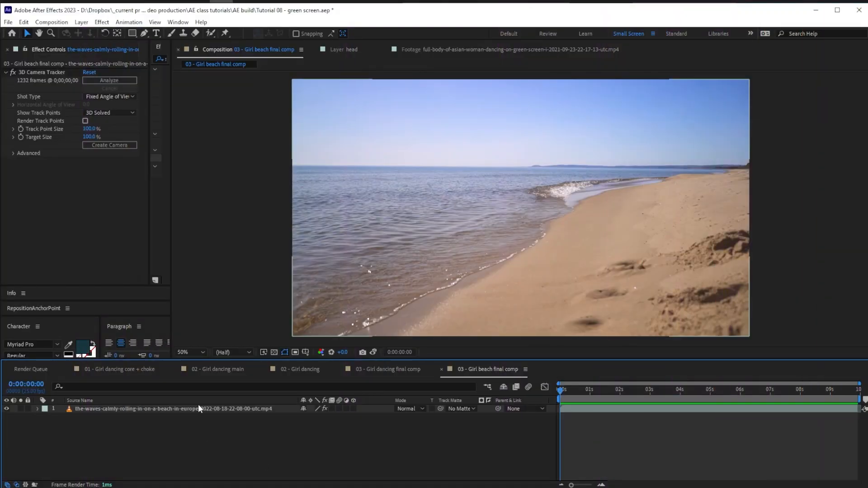
# Step: Display the 3D Camera Tracker's track points on the waves footage in the 03 - Girl beach final comp
pyautogui.click(199, 409)
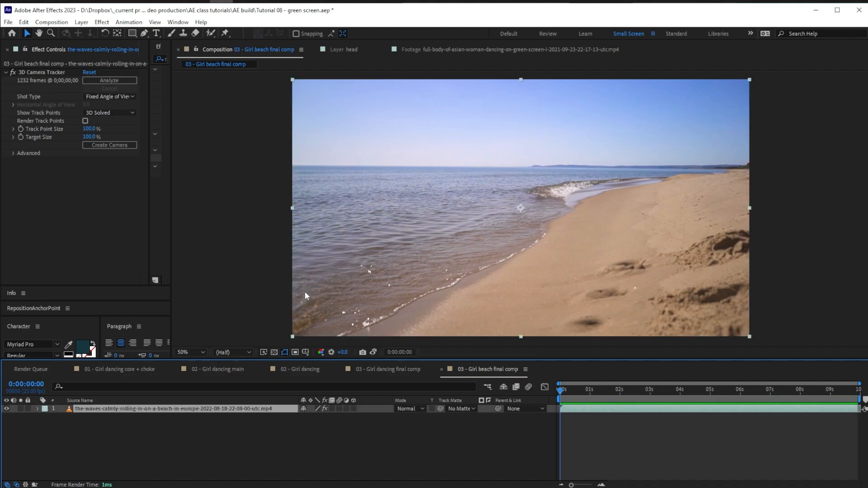
pyautogui.click(41, 74)
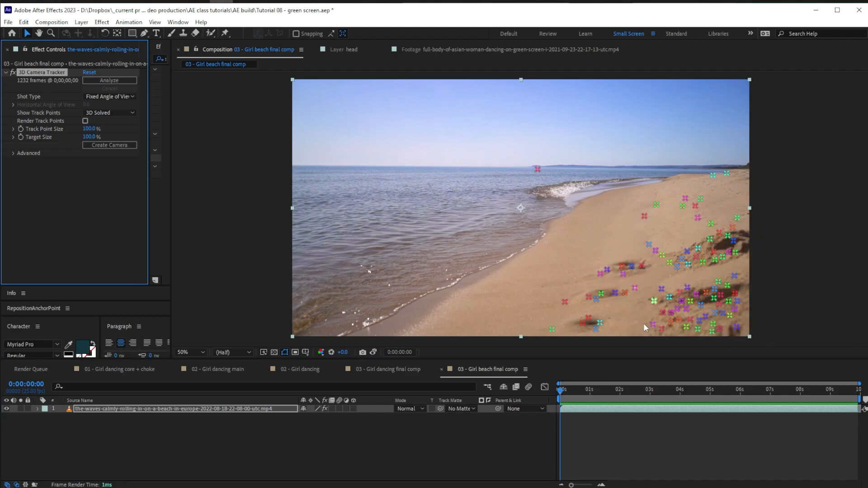
pyautogui.moveTo(576, 393); pyautogui.dragTo(469, 403)
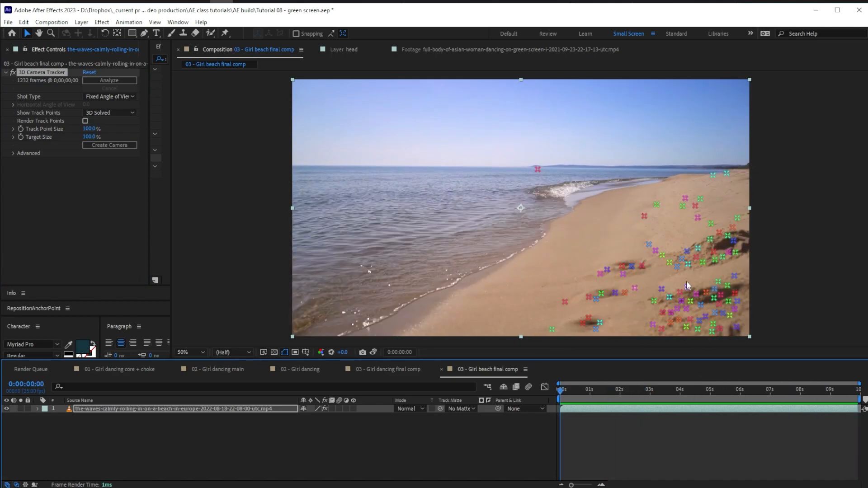
# Step: Select ten track points spread across the sand and set them as the ground plane and origin
pyautogui.click(662, 255)
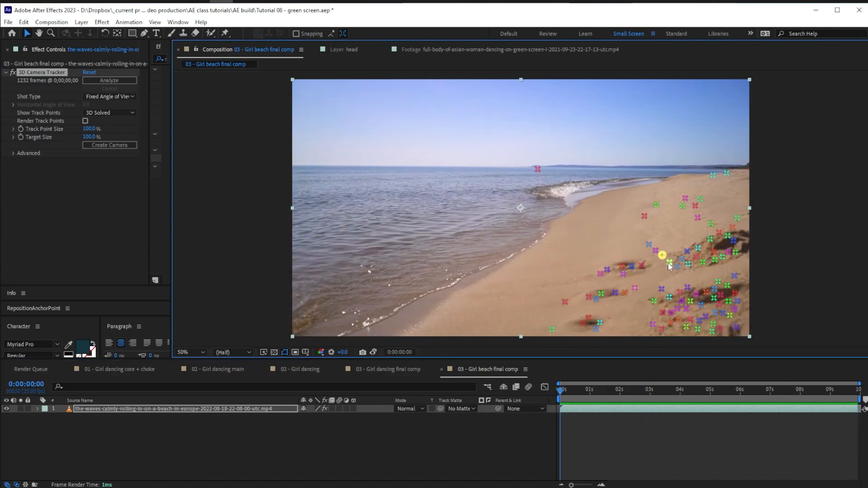
pyautogui.keyDown('shift'); pyautogui.click(703, 263); pyautogui.keyUp('shift')
pyautogui.keyDown('shift'); pyautogui.click(715, 260); pyautogui.keyUp('shift')
pyautogui.keyDown('shift'); pyautogui.click(722, 258); pyautogui.keyUp('shift')
pyautogui.keyDown('shift'); pyautogui.click(735, 252); pyautogui.keyUp('shift')
pyautogui.keyDown('shift'); pyautogui.click(718, 281); pyautogui.keyUp('shift')
pyautogui.keyDown('shift'); pyautogui.click(728, 286); pyautogui.keyUp('shift')
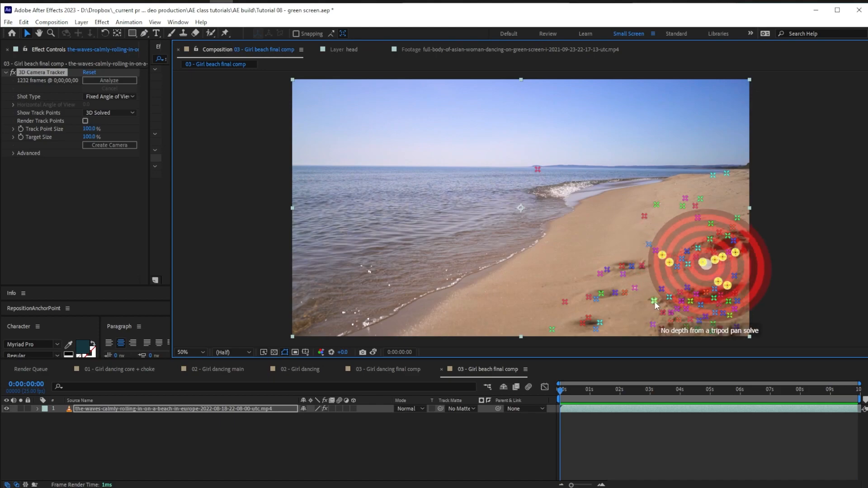
pyautogui.keyDown('shift'); pyautogui.click(655, 301); pyautogui.keyUp('shift')
pyautogui.keyDown('shift'); pyautogui.click(601, 293); pyautogui.keyUp('shift')
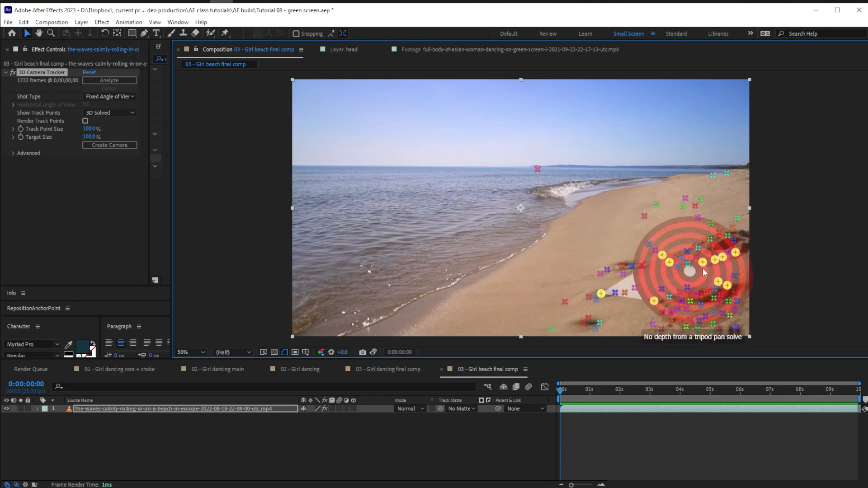
pyautogui.rightClick(672, 265)
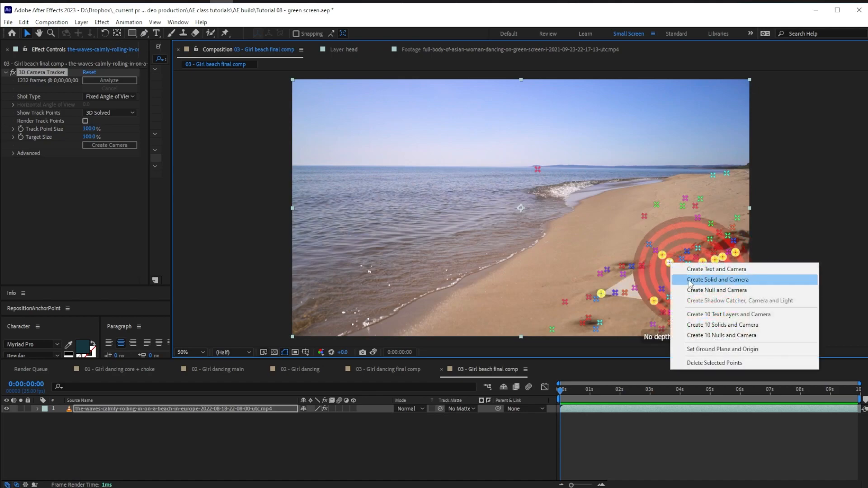
pyautogui.click(724, 351)
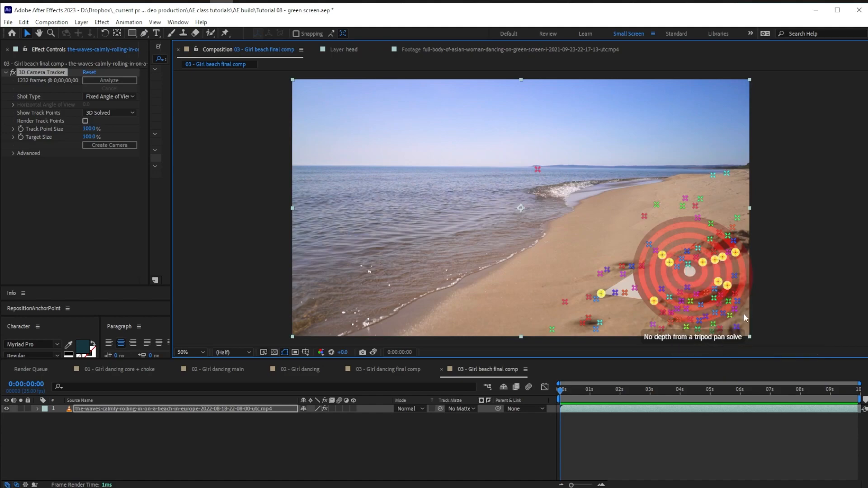
# Step: Create a text layer and camera from a track point on the sand and stand the text upright with an X orientation of 277°
pyautogui.rightClick(670, 265)
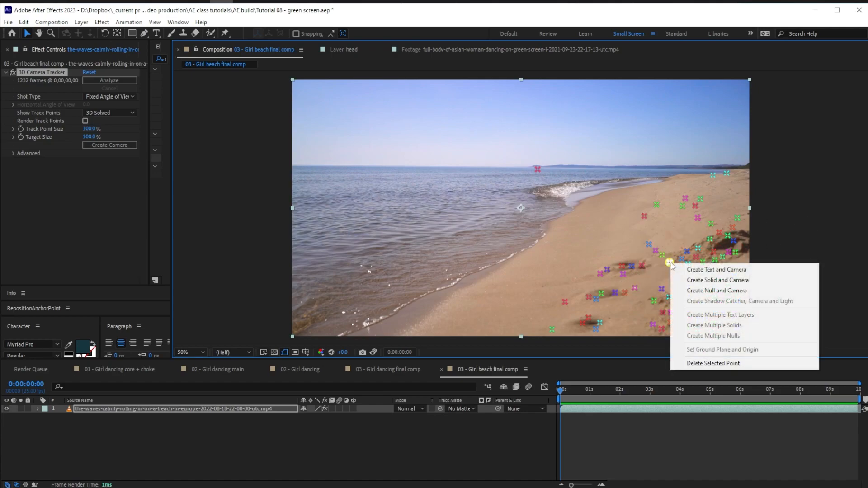
pyautogui.click(722, 270)
pyautogui.press('r')
pyautogui.moveTo(317, 417); pyautogui.dragTo(404, 448)
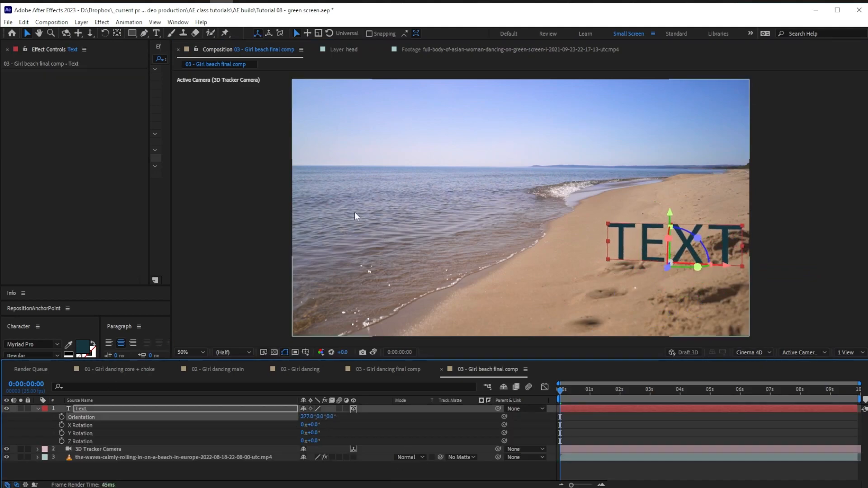
pyautogui.moveTo(569, 393); pyautogui.dragTo(530, 406)
pyautogui.click(97, 457)
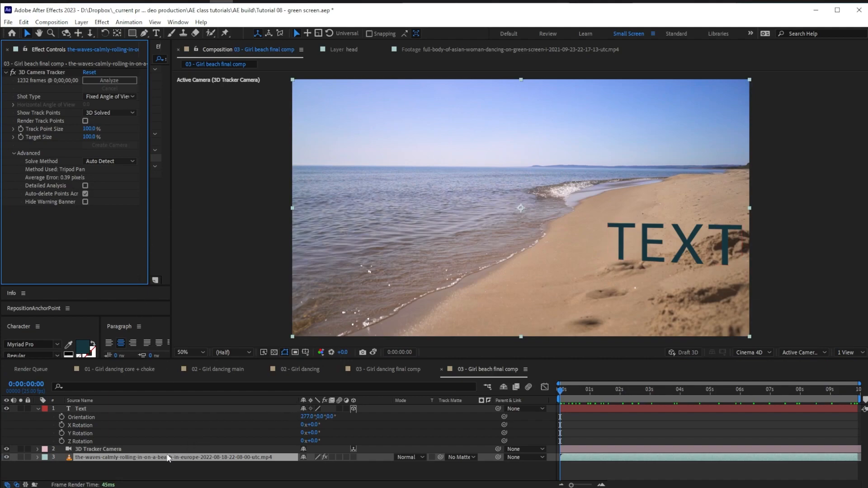
# Step: Add 02 - Girl dancing main beneath the Text layer as a 3D layer with its orientation set to 90°, 0°, 90°
pyautogui.hotkey('ctrl', '0')
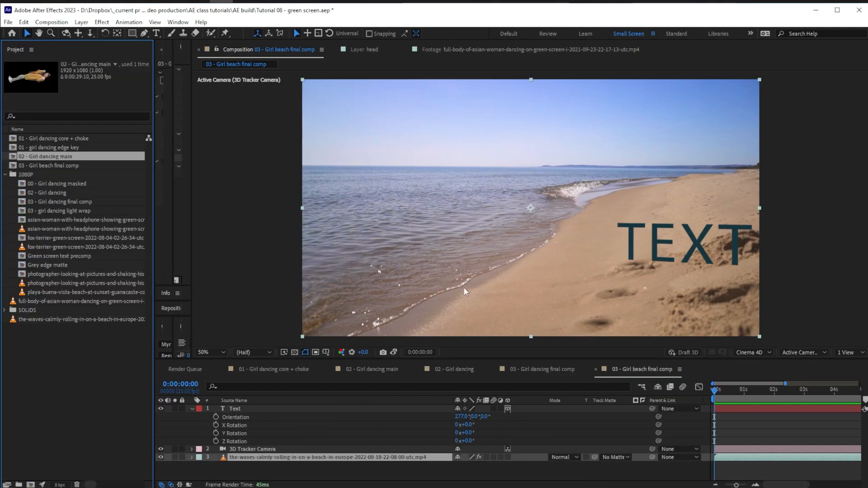
pyautogui.moveTo(36, 156); pyautogui.dragTo(316, 434)
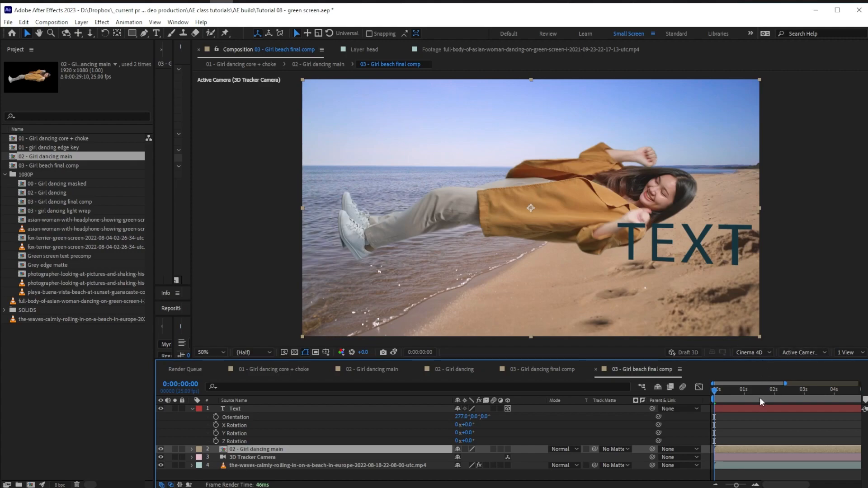
pyautogui.click(506, 449)
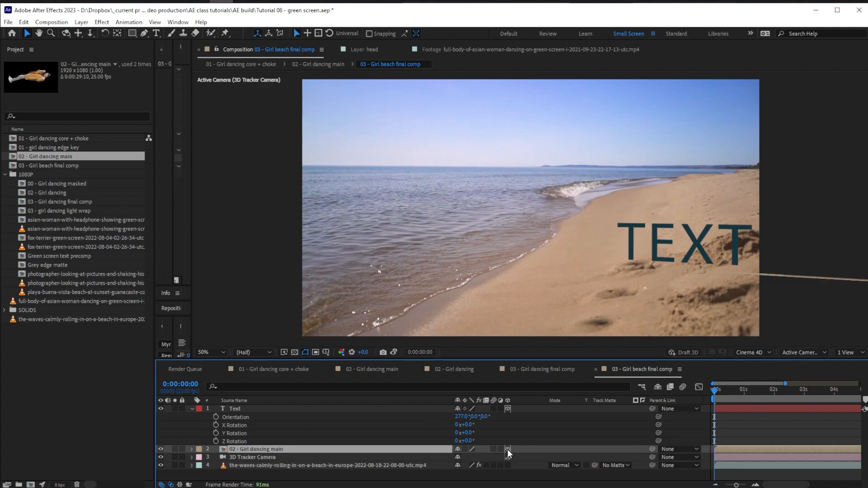
pyautogui.press('r')
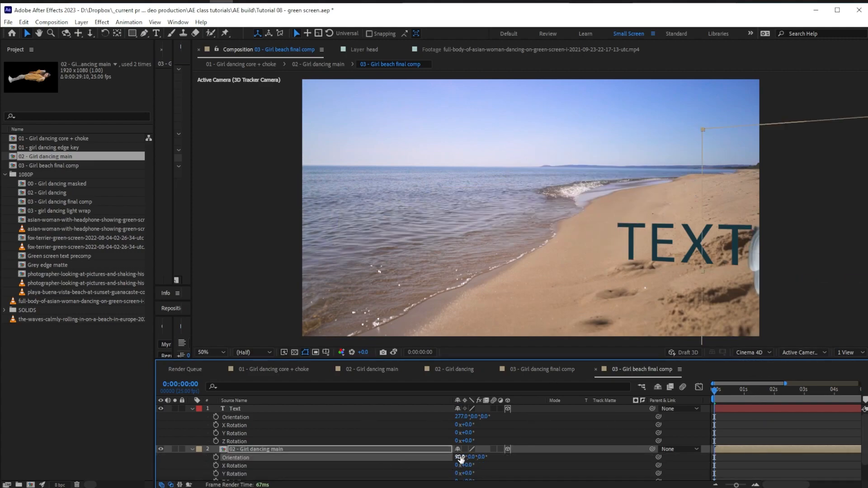
pyautogui.moveTo(483, 457); pyautogui.dragTo(630, 279)
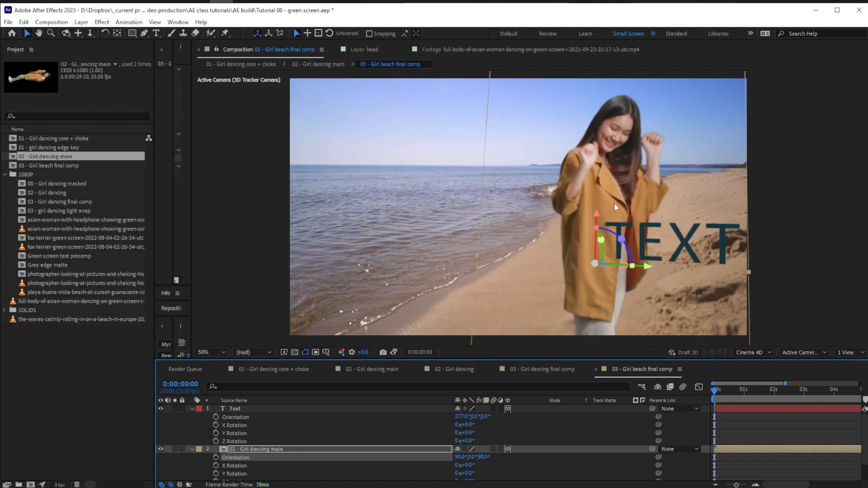
# Step: Move the woman layer's anchor point down to her shoes
pyautogui.click(117, 33)
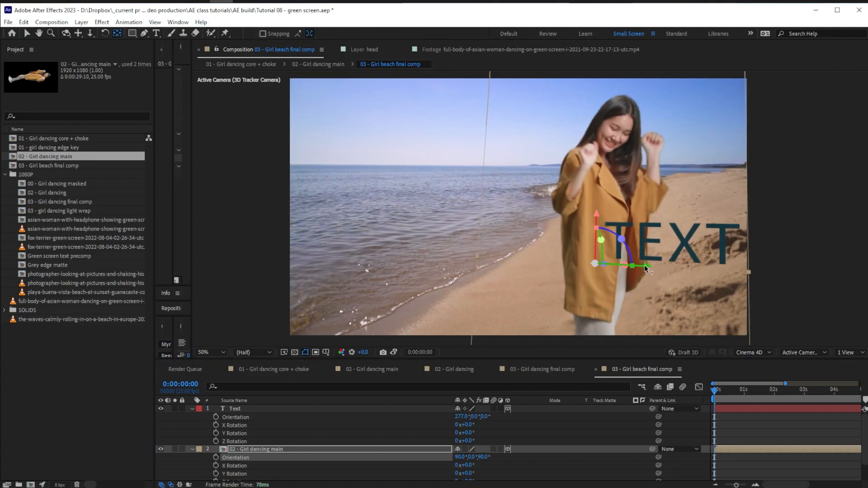
pyautogui.moveTo(597, 251); pyautogui.dragTo(592, 341)
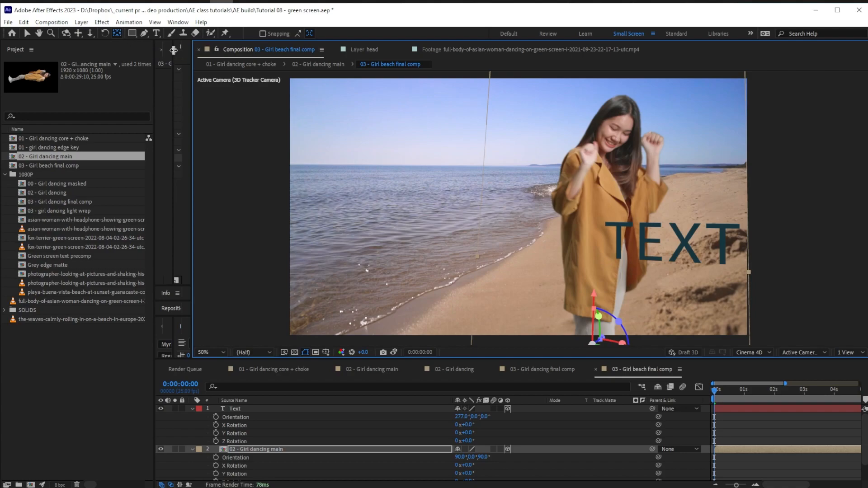
pyautogui.moveTo(616, 294); pyautogui.dragTo(600, 271)
pyautogui.press('v')
pyautogui.press('g')
pyautogui.moveTo(613, 137); pyautogui.dragTo(600, 247)
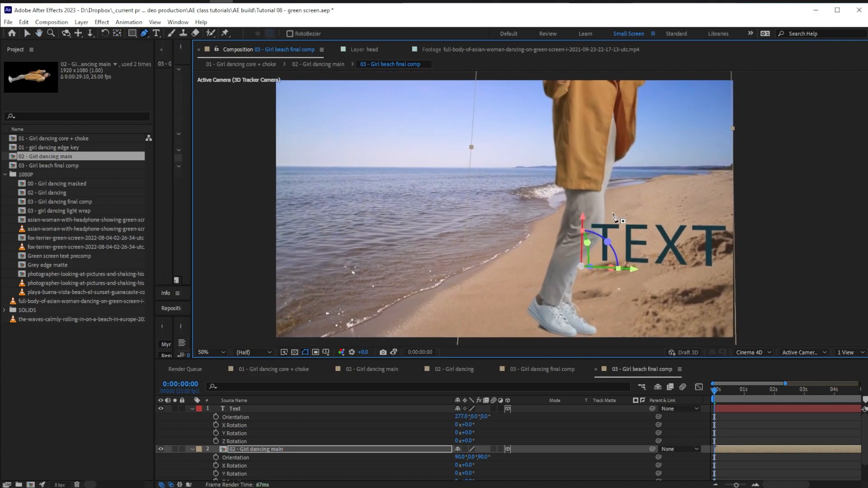
pyautogui.press('v')
pyautogui.press('y')
pyautogui.moveTo(584, 219); pyautogui.dragTo(611, 287)
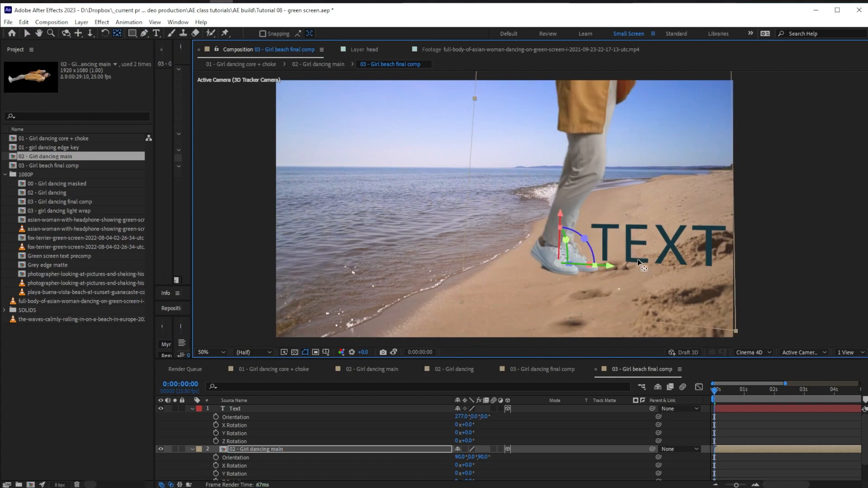
# Step: Copy the Text layer's position onto the 02 - Girl dancing main layer
pyautogui.click(248, 410)
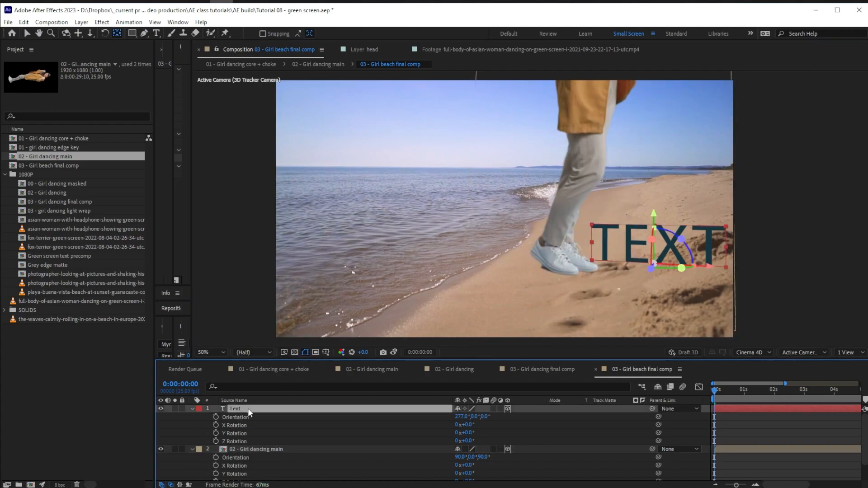
pyautogui.press('p')
pyautogui.click(232, 417)
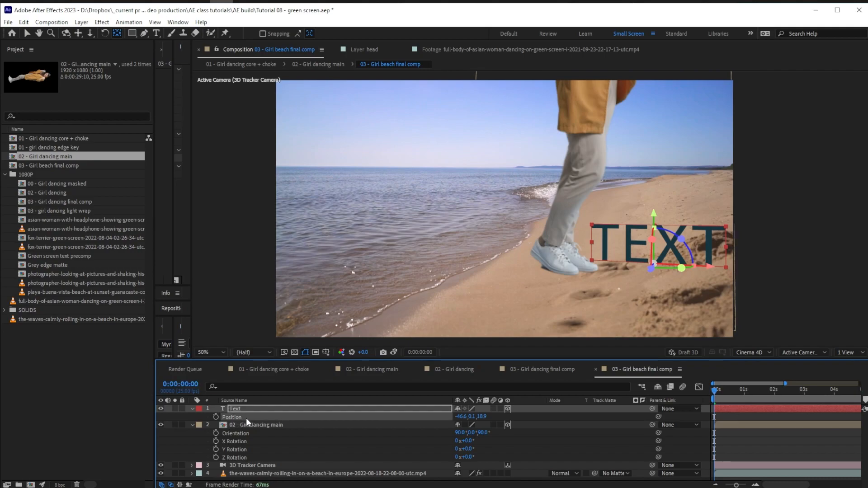
pyautogui.click(259, 426)
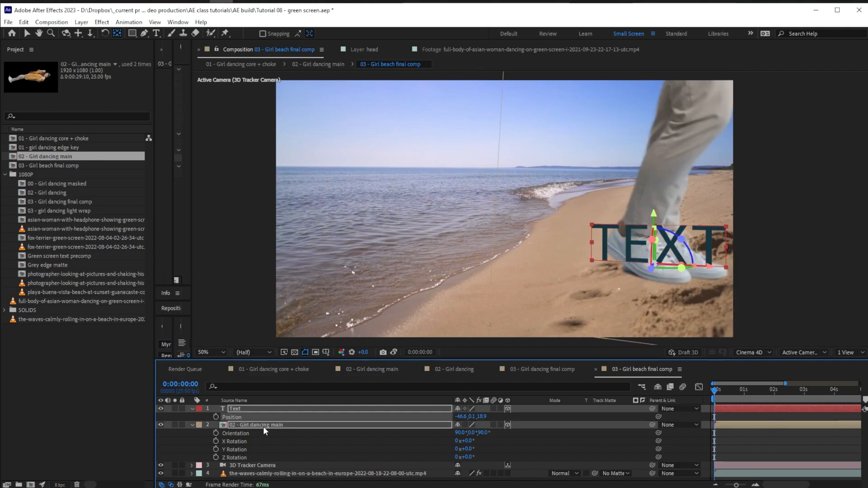
# Step: Scale the 02 - Girl dancing main layer to 50% and adjust its orientation to 90°, 11°, 92°
pyautogui.press('s')
pyautogui.click(486, 433)
pyautogui.write('50')
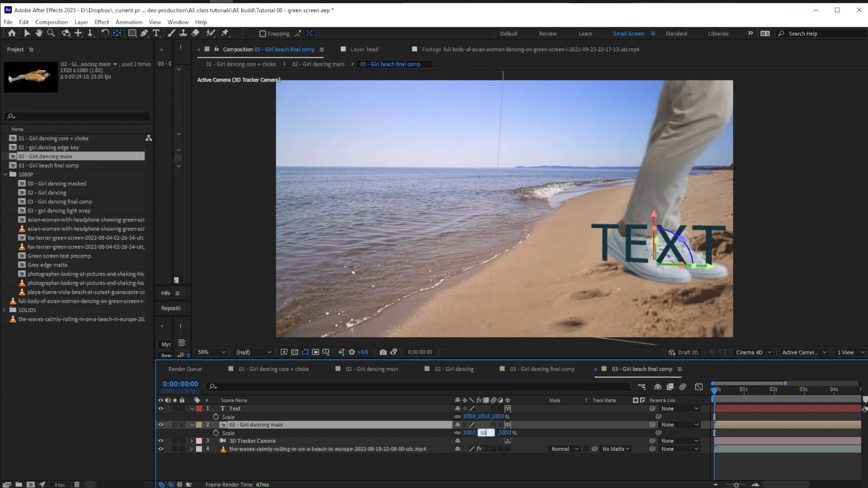
pyautogui.press('Return')
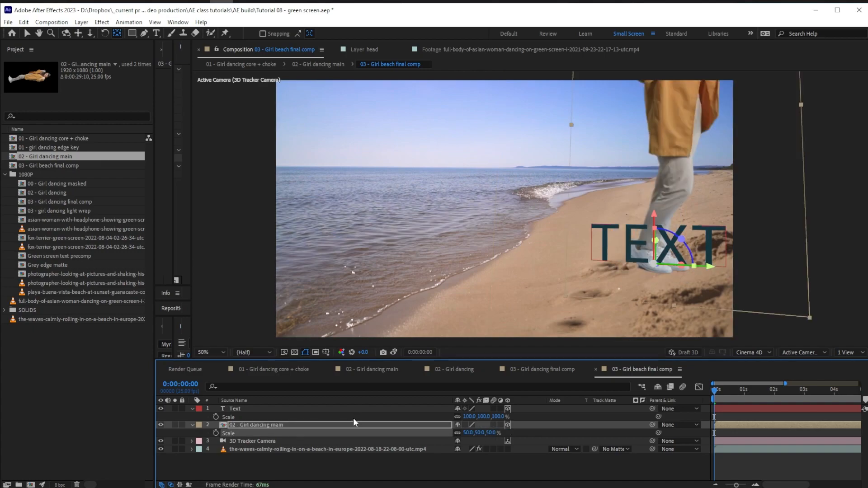
pyautogui.press('r')
pyautogui.moveTo(471, 433); pyautogui.dragTo(491, 433)
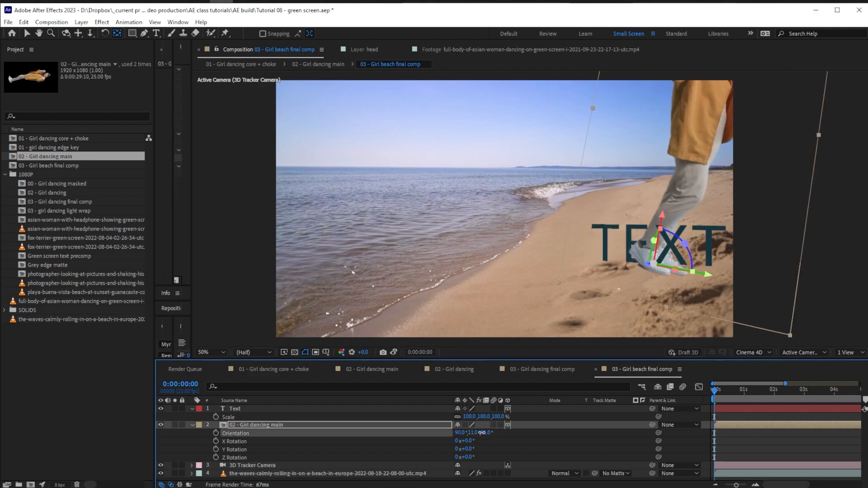
# Step: Create a null from a track point on the sand in front of the woman's feet
pyautogui.click(245, 474)
pyautogui.press('v')
pyautogui.press('e')
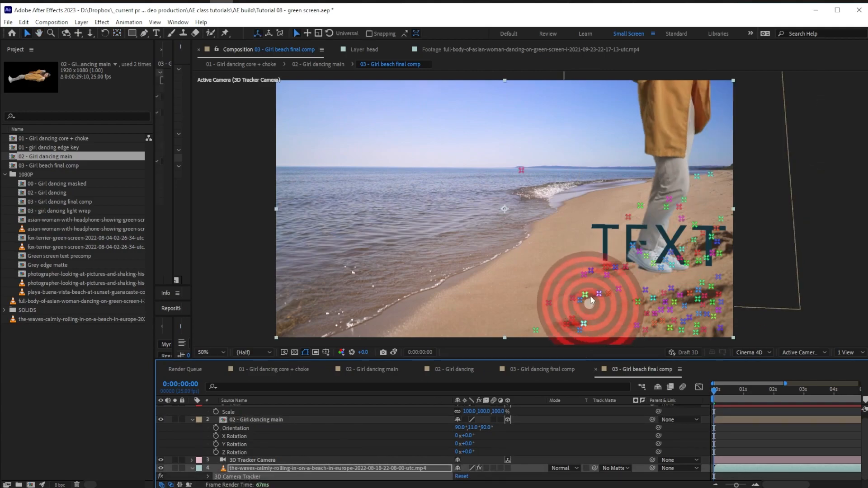
pyautogui.click(586, 294)
pyautogui.rightClick(585, 295)
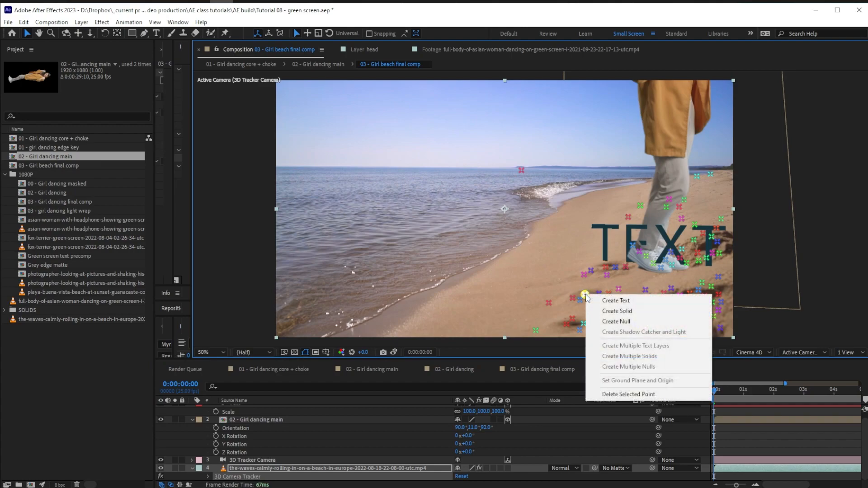
pyautogui.click(621, 322)
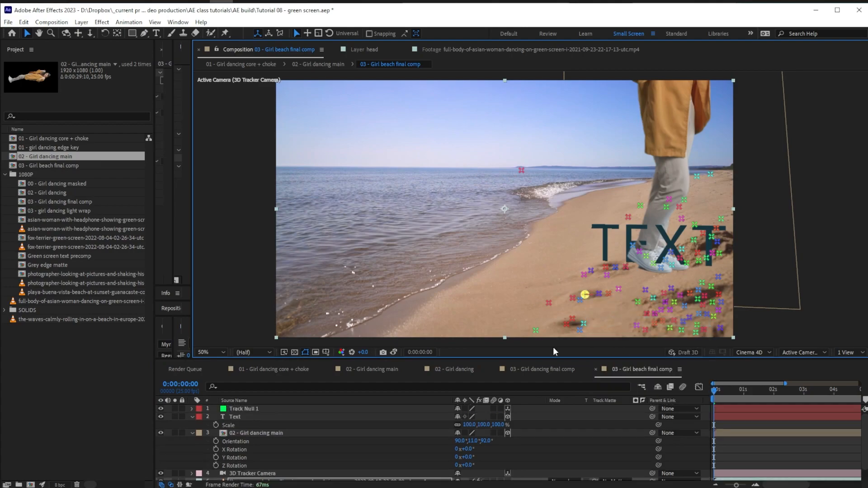
# Step: Copy the track null's position onto the 02 - Girl dancing main layer
pyautogui.click(244, 408)
pyautogui.press('p')
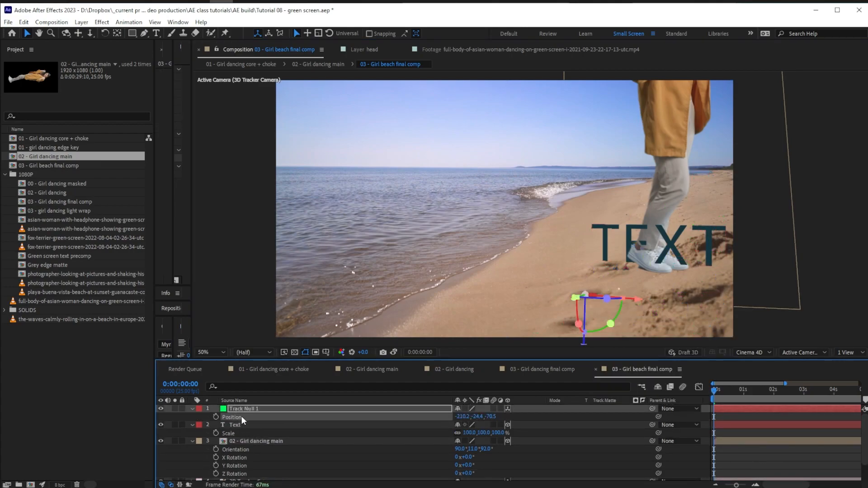
pyautogui.click(254, 441)
pyautogui.hotkey('ctrl', 'v')
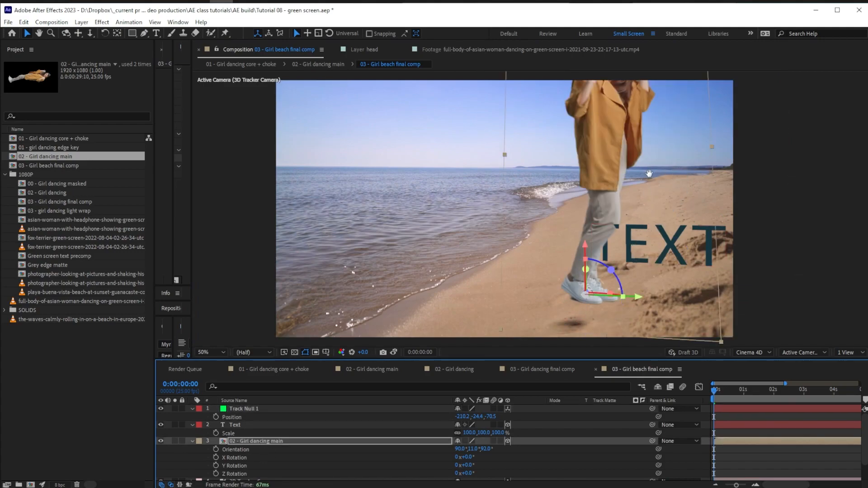
pyautogui.moveTo(649, 173); pyautogui.dragTo(664, 175)
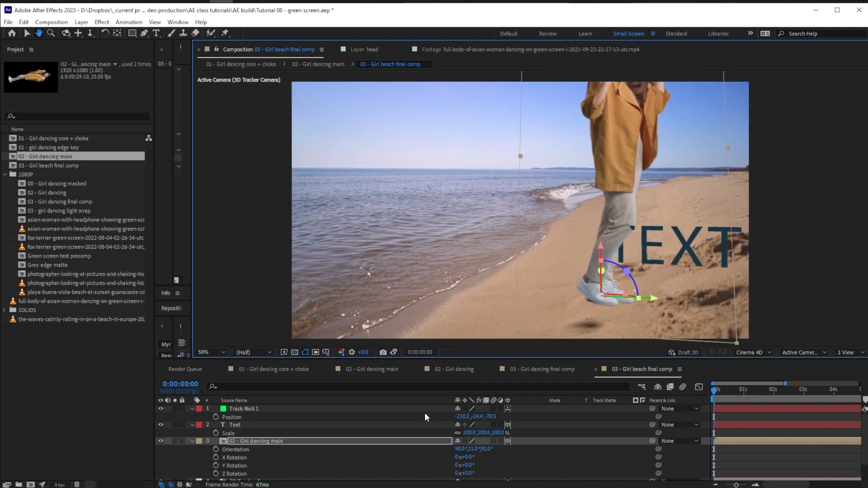
# Step: Try the woman's layer at 30% scale, settle on 35% and preview her over the moving footage up to 0:00:02:11
pyautogui.press('v')
pyautogui.press('s')
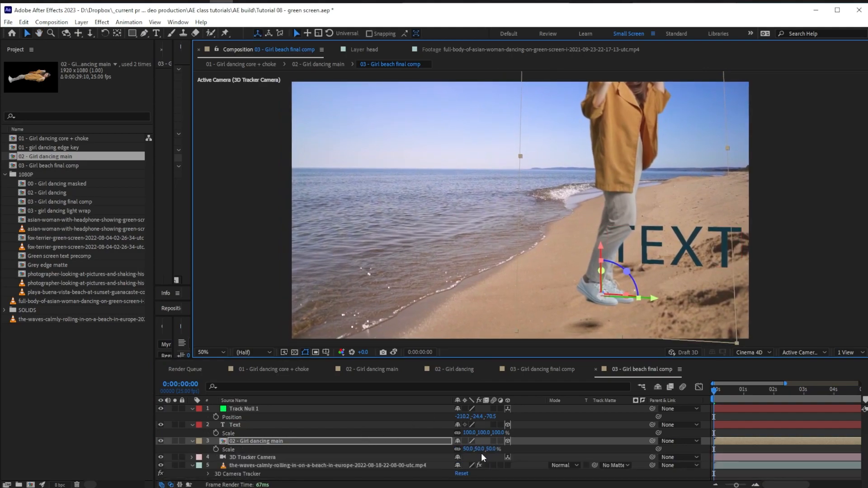
pyautogui.click(493, 449)
pyautogui.write('30')
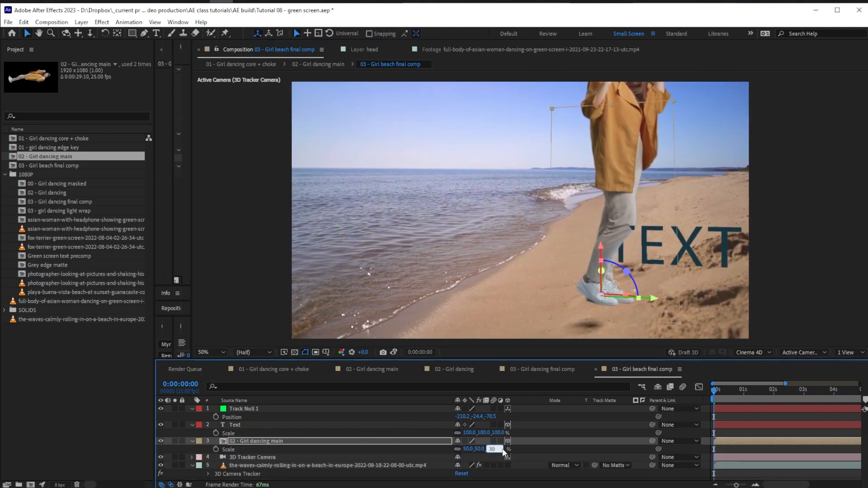
pyautogui.press('Return')
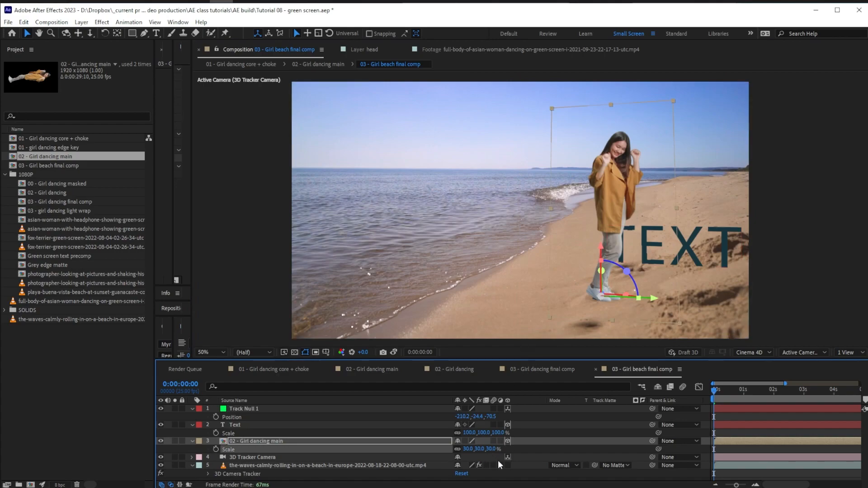
pyautogui.moveTo(492, 449); pyautogui.dragTo(505, 449)
pyautogui.moveTo(778, 402); pyautogui.dragTo(793, 389)
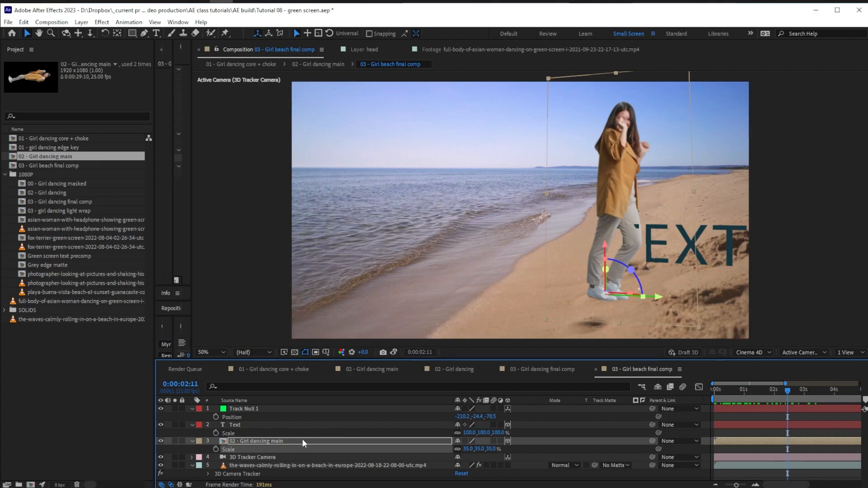
# Step: Try turning the woman around with a Y orientation of 194°, undo it and preview the first seconds of the composite
pyautogui.press('r')
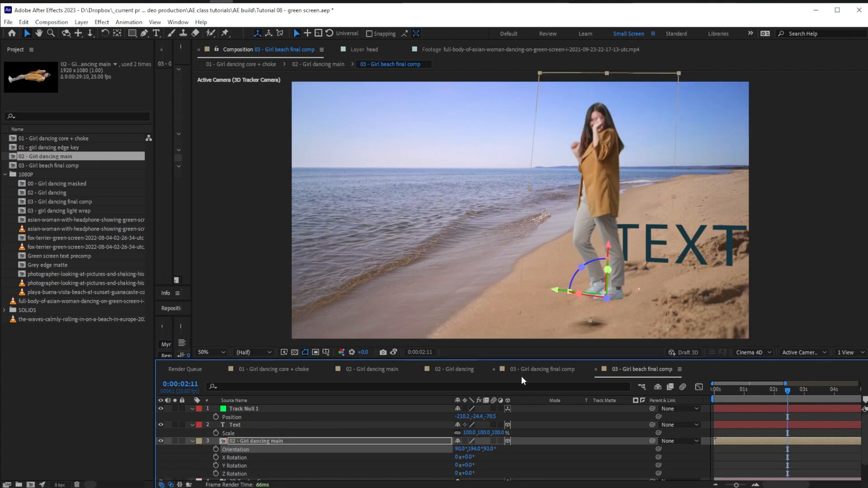
pyautogui.hotkey('ctrl', 'z')
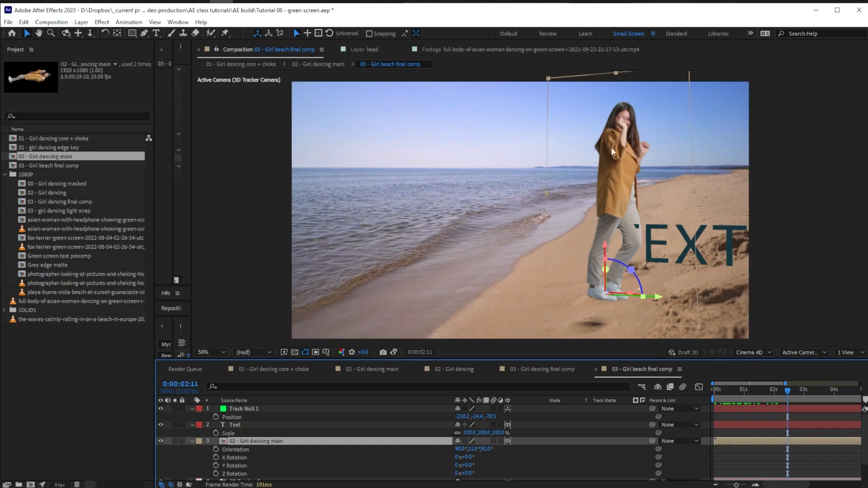
pyautogui.click(750, 389)
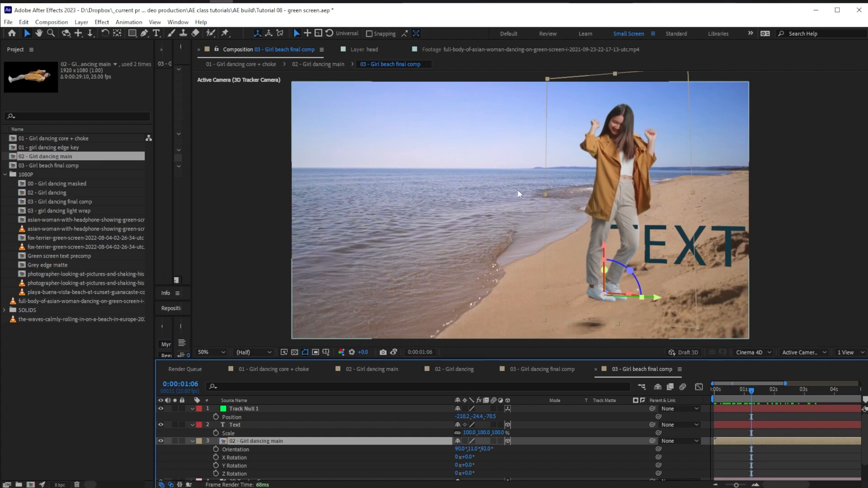
pyautogui.moveTo(753, 392); pyautogui.dragTo(792, 393)
# Step: Hide the Text and Track Null 1 layers and move Track Null 1 below the waves footage
pyautogui.click(192, 442)
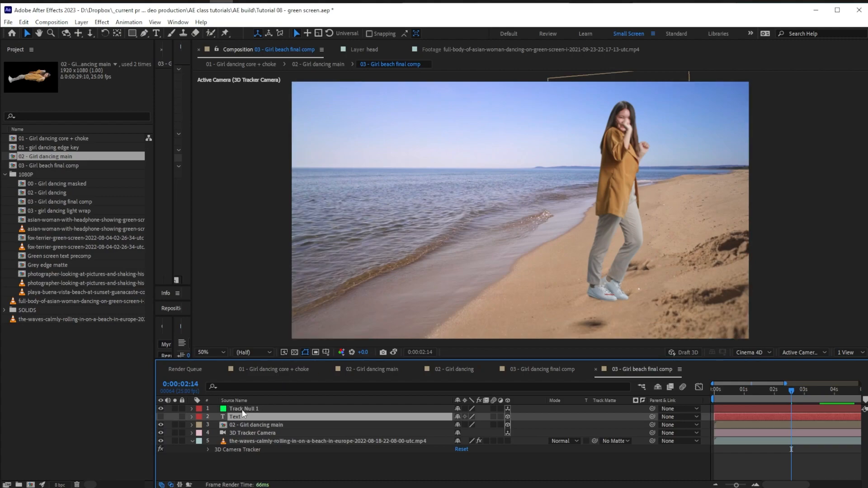
pyautogui.click(242, 408)
pyautogui.moveTo(235, 411); pyautogui.dragTo(247, 454)
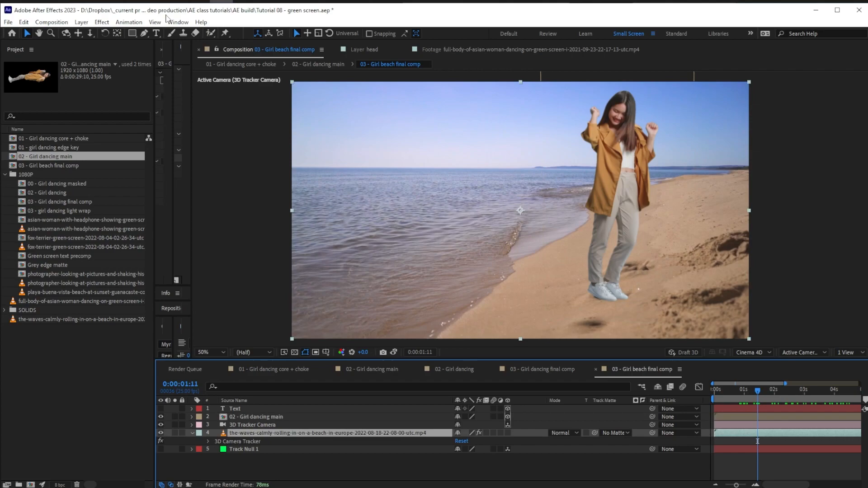
# Step: Apply Curves to the waves footage layer and pull the RGB curve's shadows down to darken it
pyautogui.hotkey('ctrl', '0')
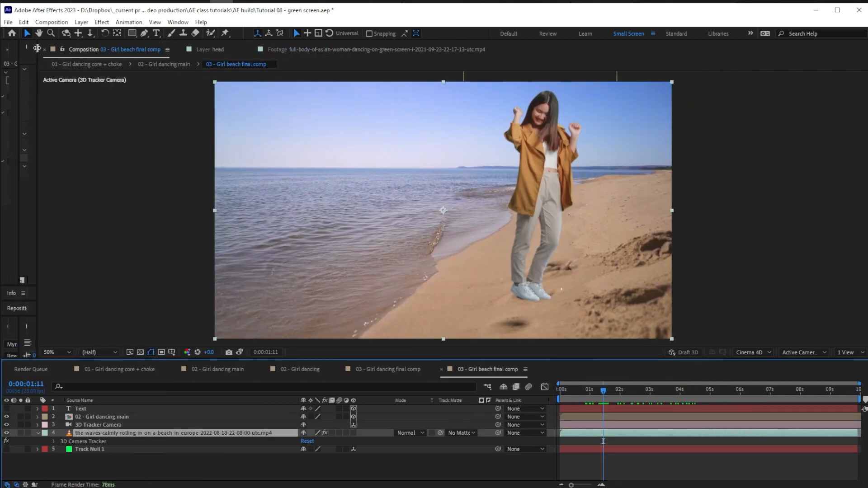
pyautogui.hotkey('ctrl', '5')
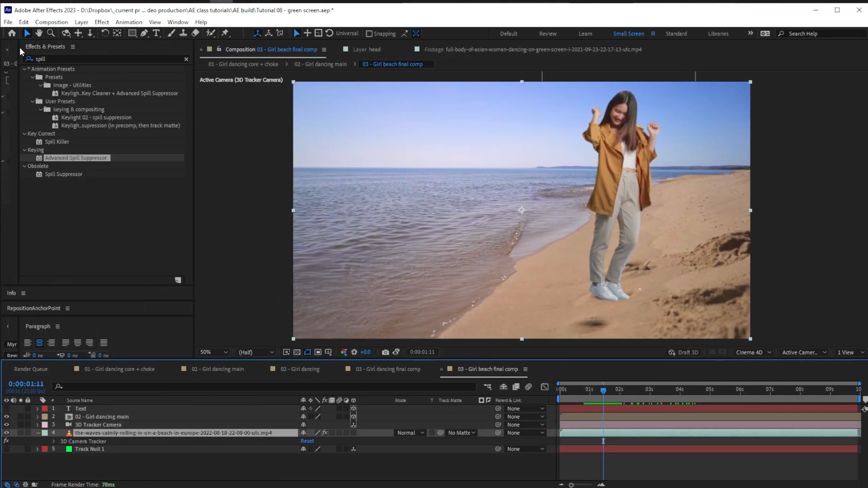
pyautogui.press('F3')
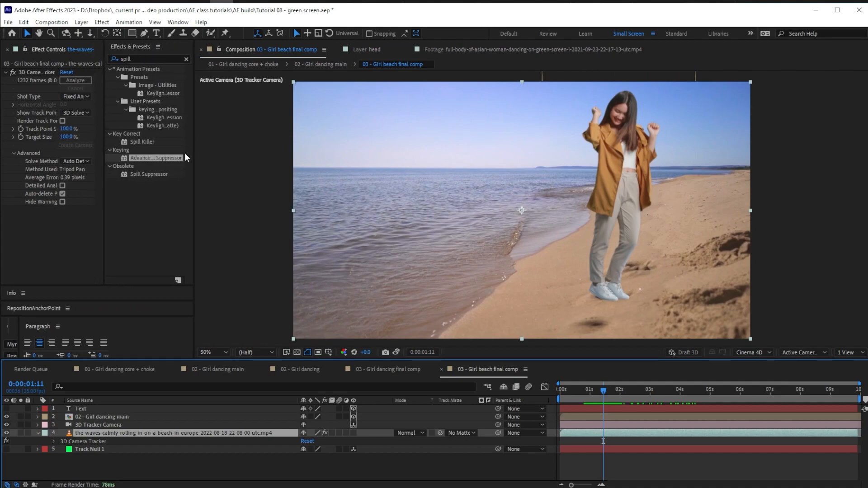
pyautogui.write('curves')
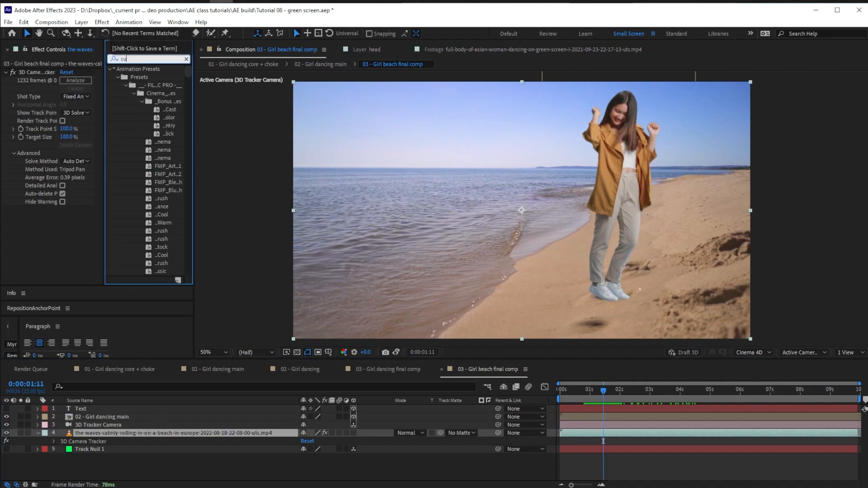
pyautogui.doubleClick(154, 86)
pyautogui.moveTo(107, 169); pyautogui.dragTo(53, 230)
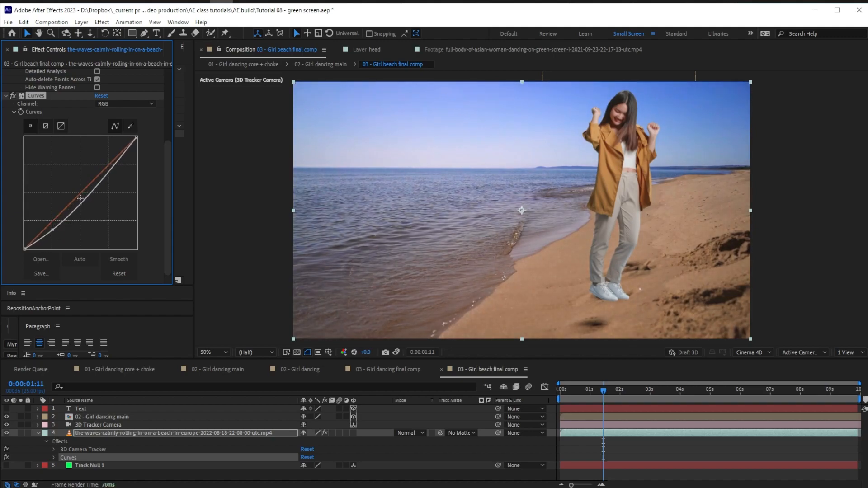
# Step: Apply Curves to the 02 - Girl dancing main layer and lower the RGB curve's shadows slightly
pyautogui.moveTo(194, 119); pyautogui.dragTo(121, 416)
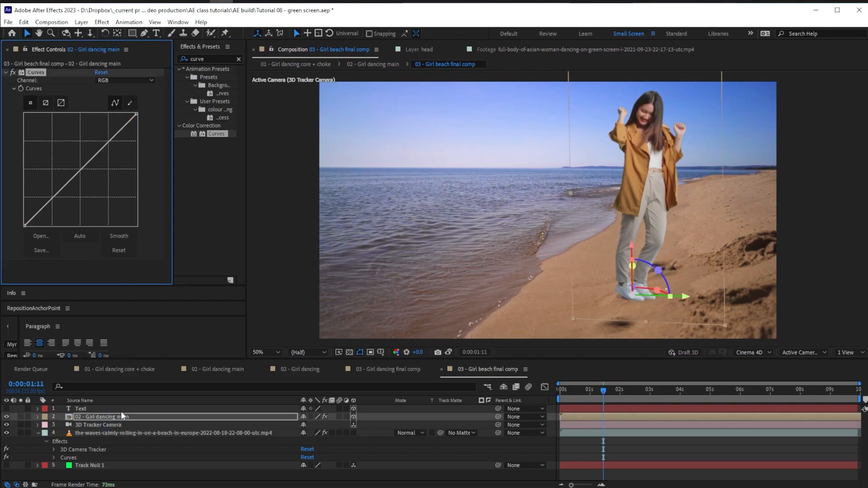
pyautogui.click(102, 149)
pyautogui.moveTo(53, 197); pyautogui.dragTo(56, 198)
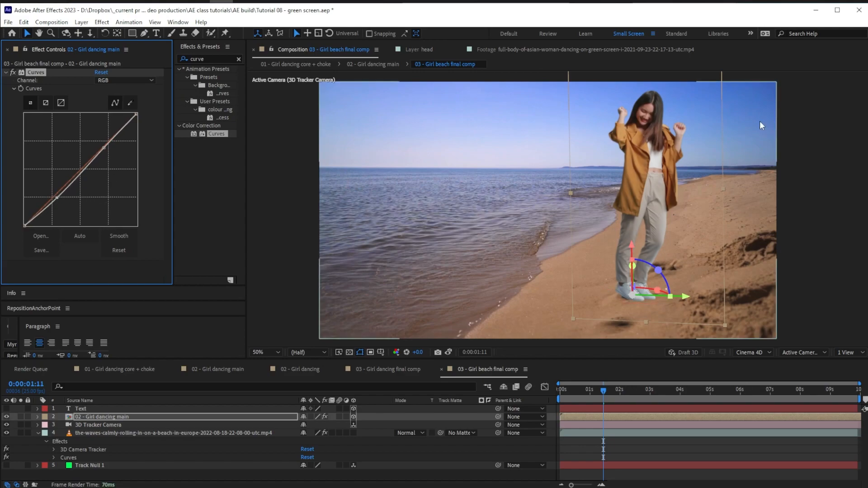
pyautogui.click(98, 417)
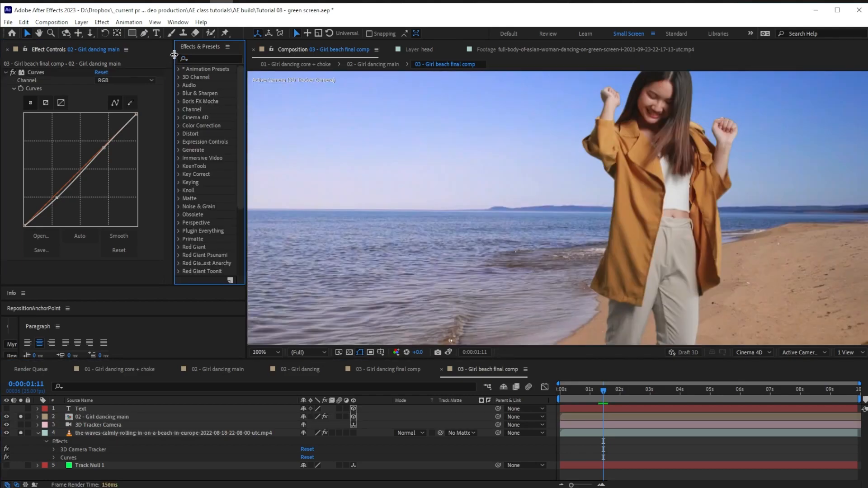
# Step: Try Light Wrap on the 02 - Girl dancing main layer with the waves footage as its background layer
pyautogui.moveTo(174, 55); pyautogui.dragTo(144, 54)
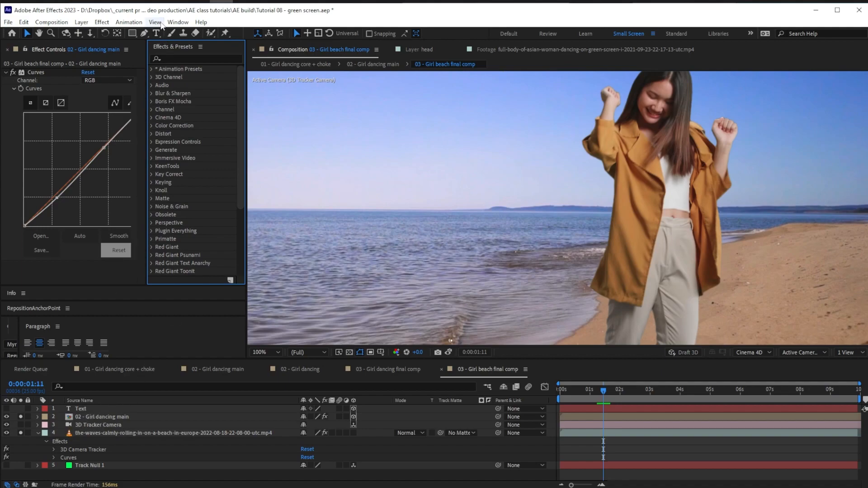
pyautogui.click(216, 58)
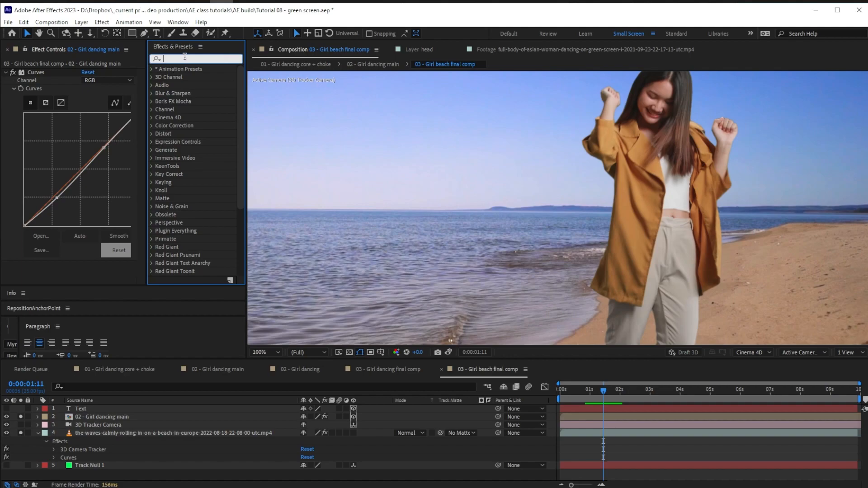
pyautogui.write('light wr')
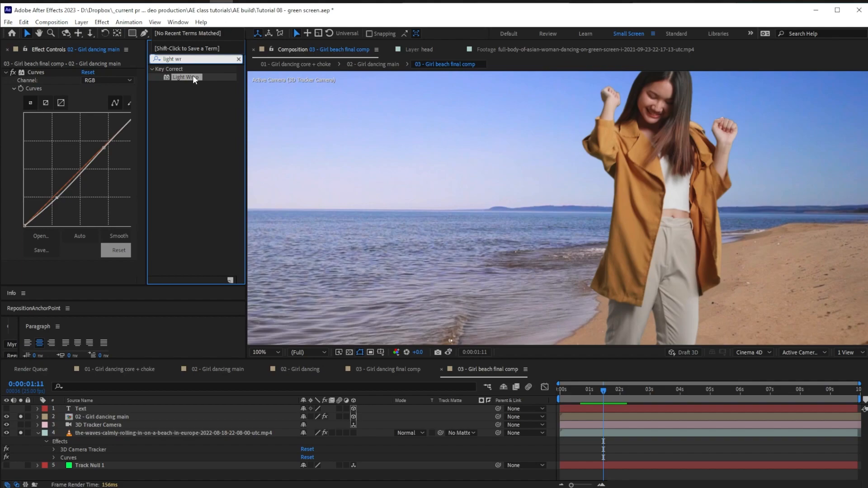
pyautogui.moveTo(190, 76); pyautogui.dragTo(107, 416)
pyautogui.scroll(3, 138, 77)
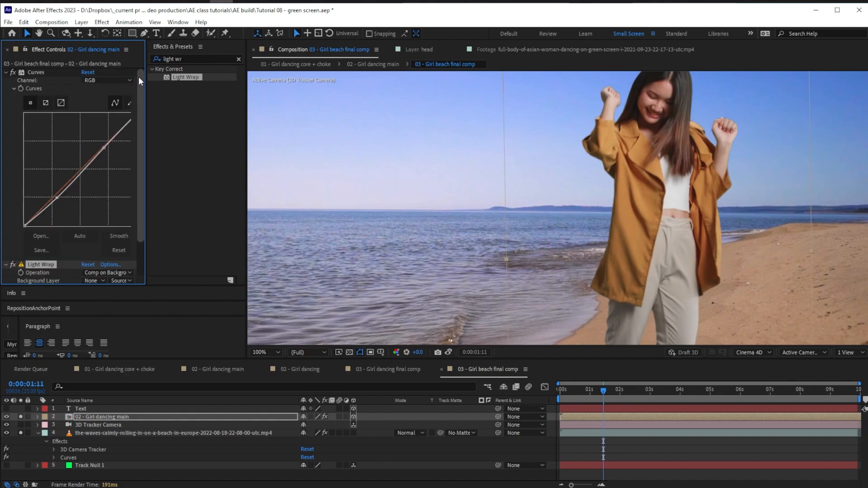
pyautogui.click(6, 72)
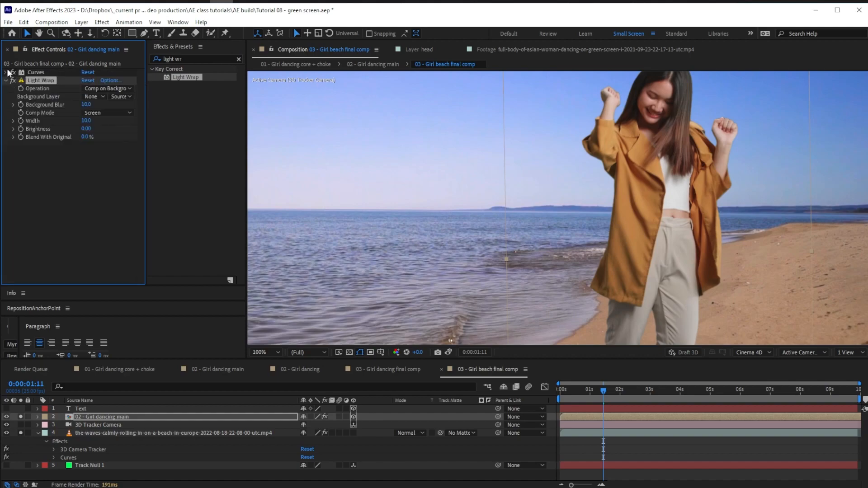
pyautogui.click(99, 96)
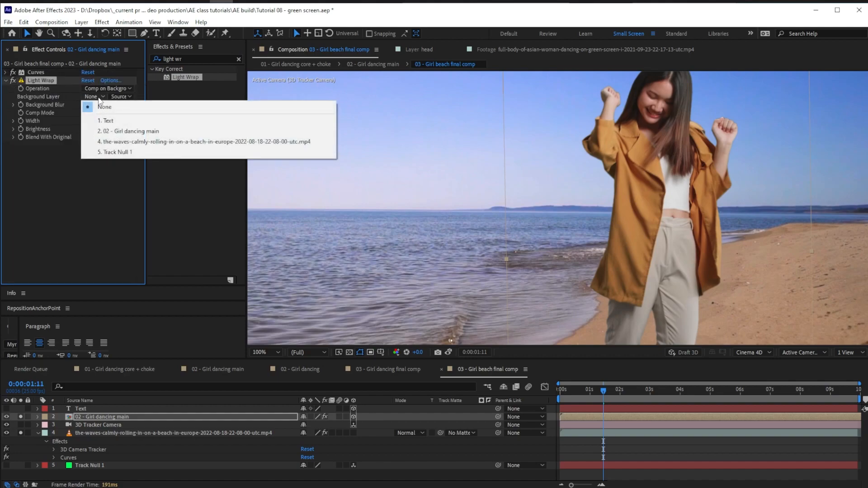
pyautogui.click(133, 142)
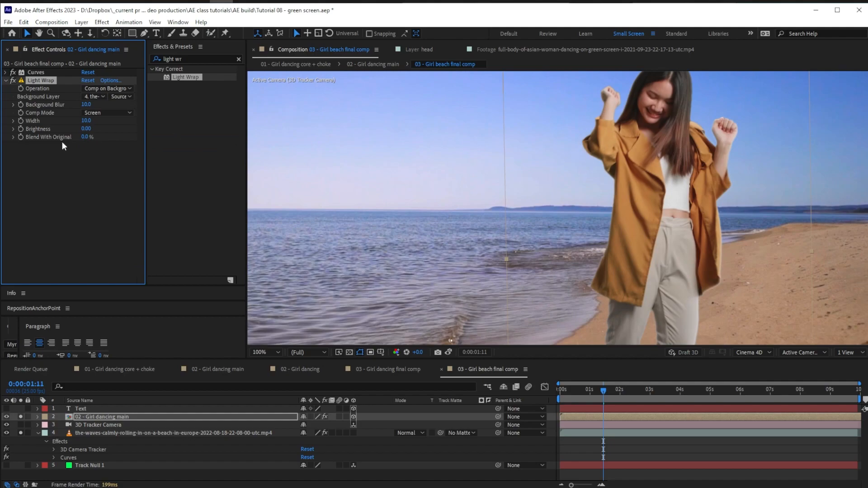
# Step: Compare the woman with Light Wrap off and on, and try a wrap width of about 126
pyautogui.click(12, 80)
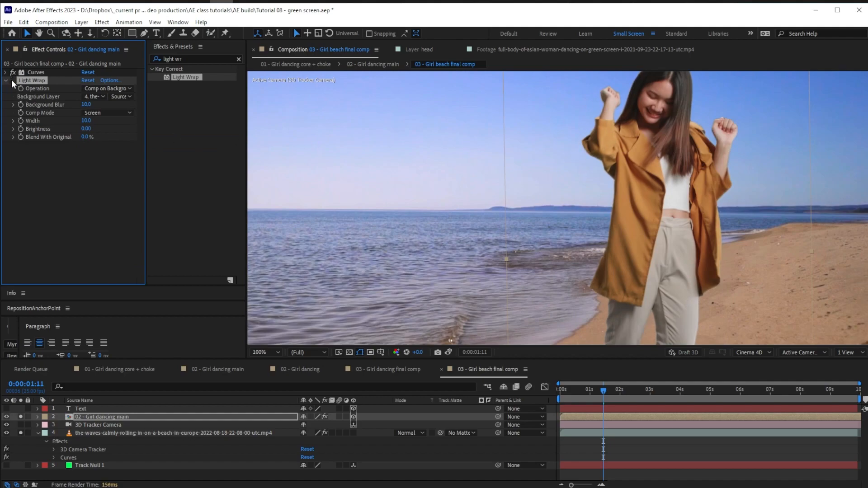
pyautogui.click(12, 80)
pyautogui.click(12, 80)
pyautogui.click(13, 80)
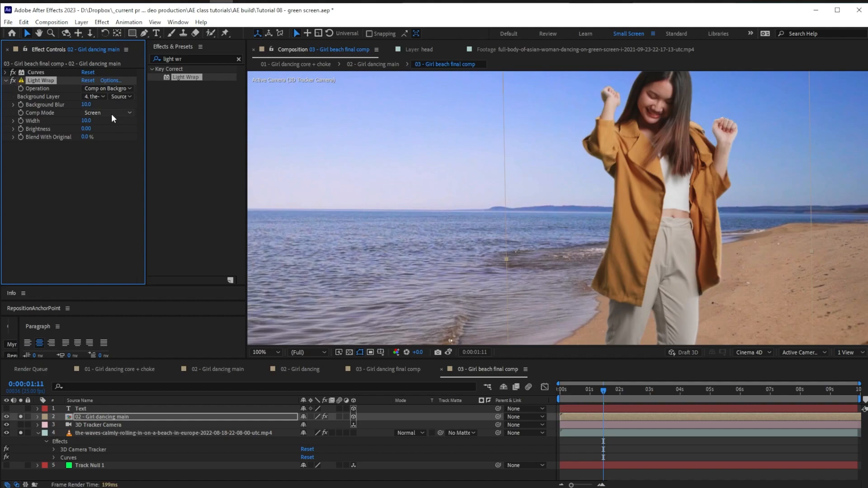
pyautogui.moveTo(86, 121); pyautogui.dragTo(143, 122)
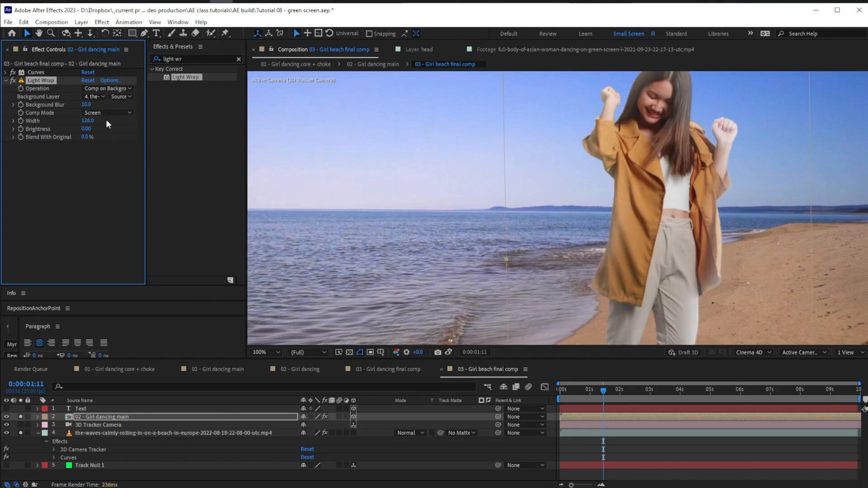
# Step: Try Light Wrap at width 5 with Effects & Masks as the background source, inspecting it in Wrap Only and returning to Comp on Background
pyautogui.click(99, 95)
pyautogui.click(98, 91)
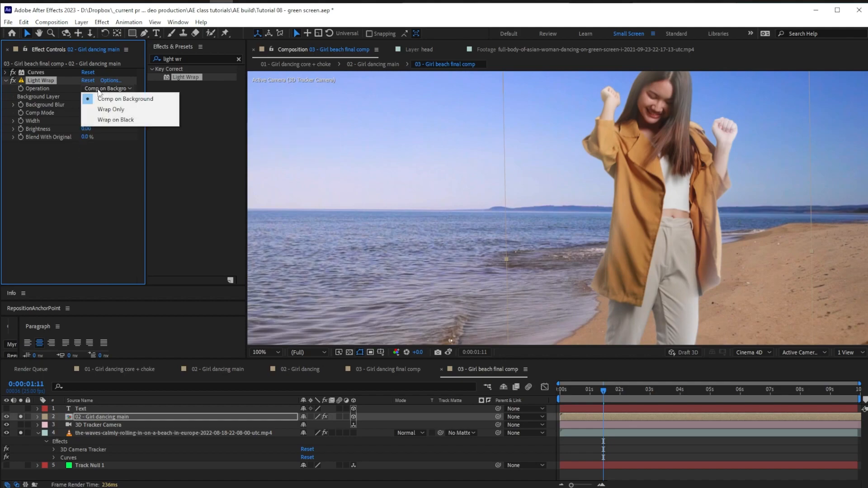
pyautogui.click(108, 109)
pyautogui.write('5')
pyautogui.press('Return')
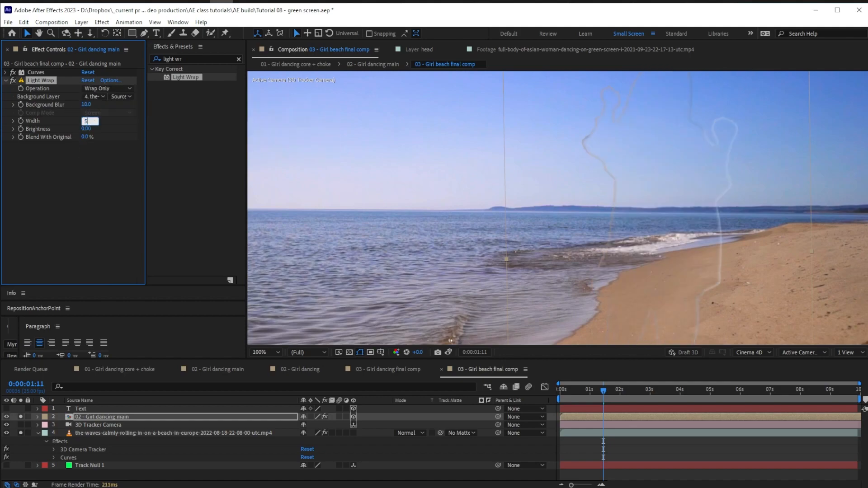
pyautogui.click(120, 97)
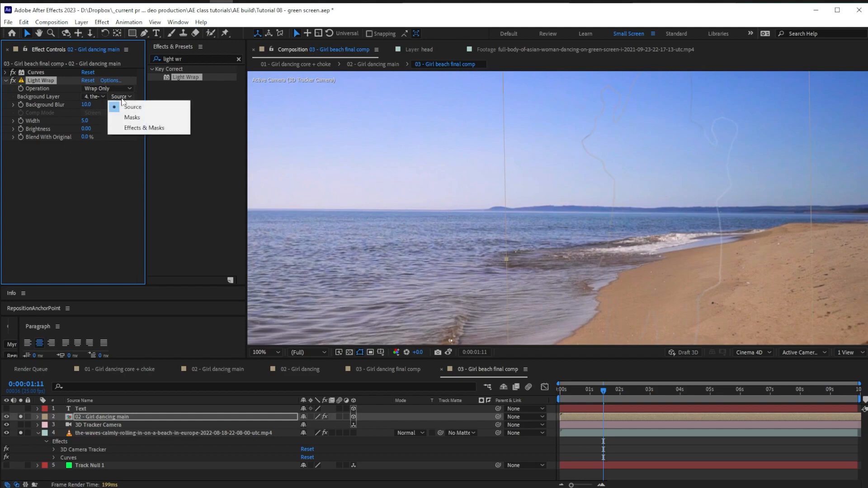
pyautogui.click(136, 128)
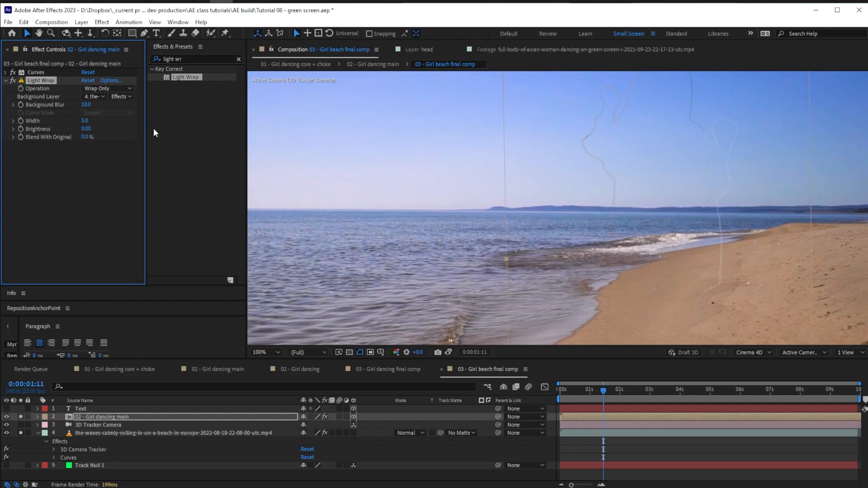
pyautogui.moveTo(89, 107); pyautogui.dragTo(55, 113)
pyautogui.hotkey('ctrl', 'z')
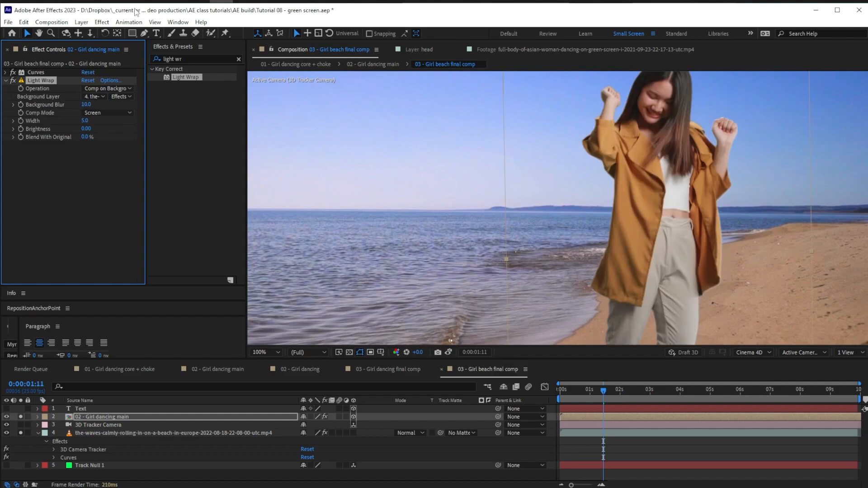
# Step: Switch Light Wrap off to compare, and delete it from the 02 - Girl dancing main layer
pyautogui.click(133, 80)
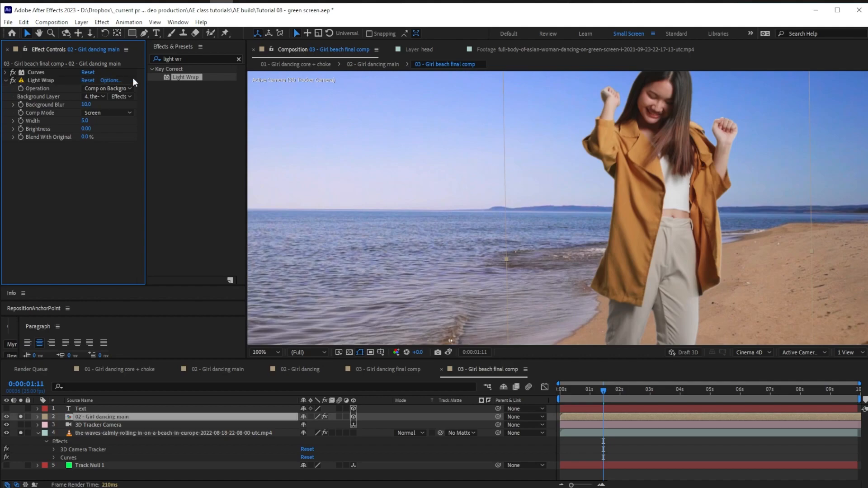
pyautogui.click(178, 78)
pyautogui.click(14, 79)
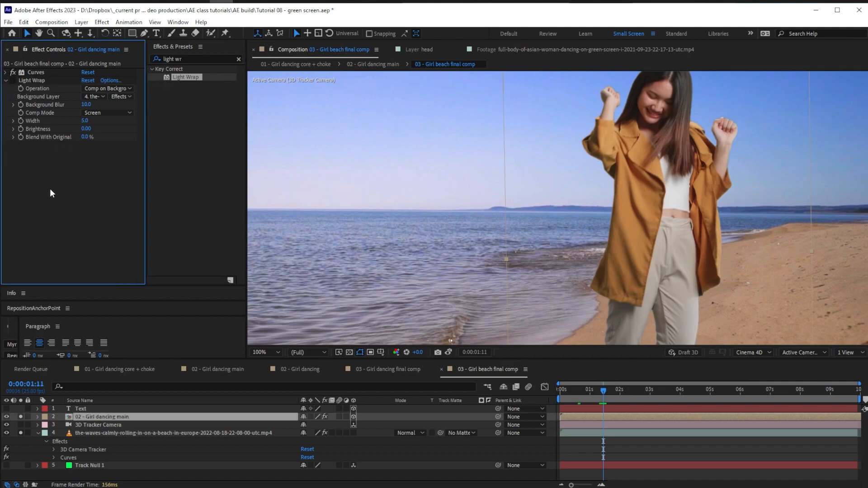
pyautogui.click(32, 82)
pyautogui.press('Delete')
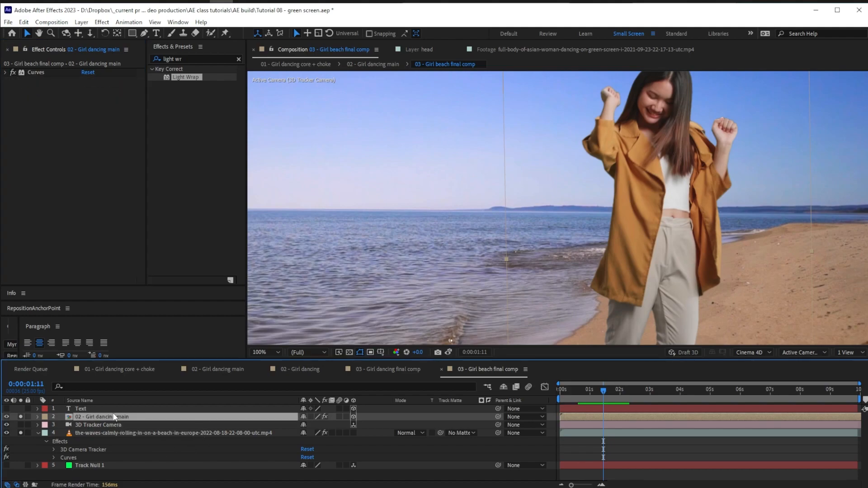
# Step: Duplicate the 02 - Girl dancing main composition in the project and name the copy 02 - Girl dancing lightwrap
pyautogui.rightClick(99, 417)
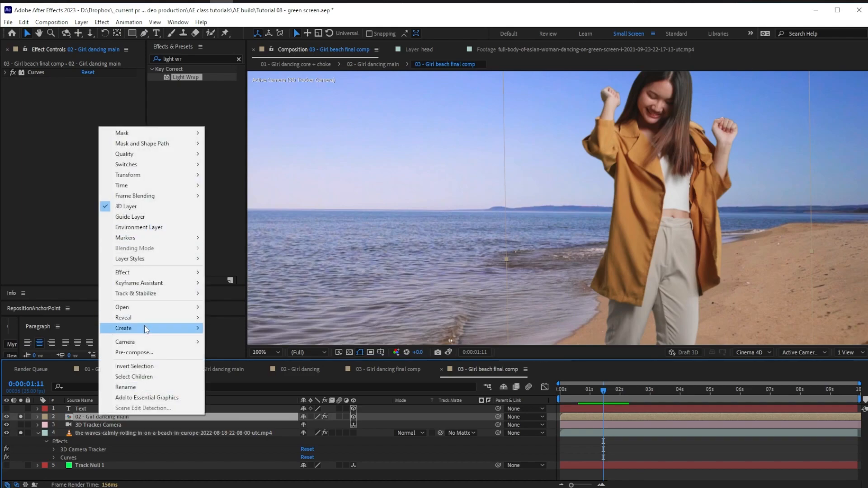
pyautogui.moveTo(141, 318)
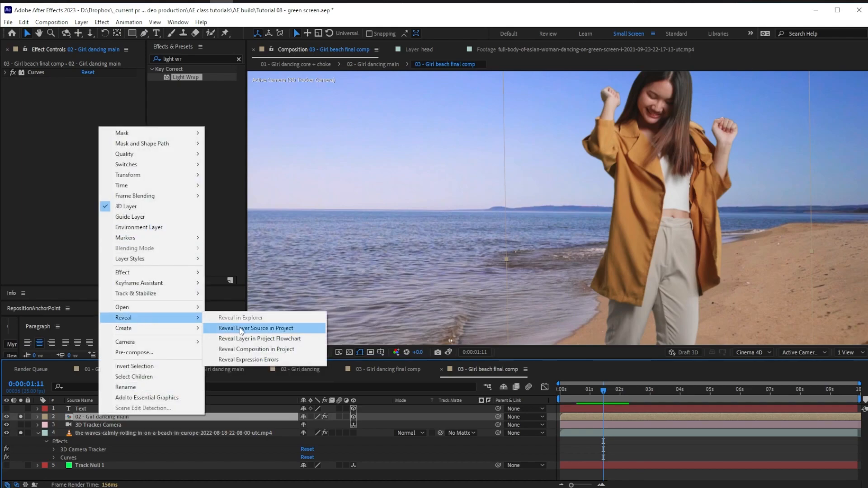
pyautogui.click(241, 328)
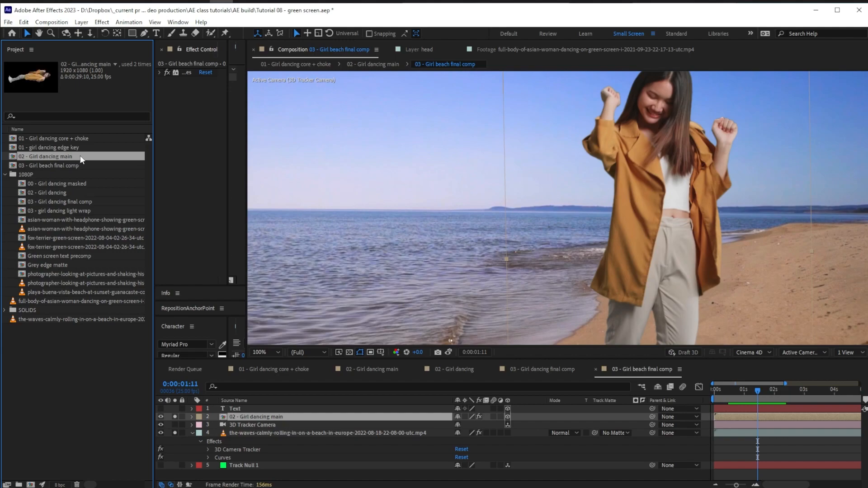
pyautogui.hotkey('ctrl', 'd')
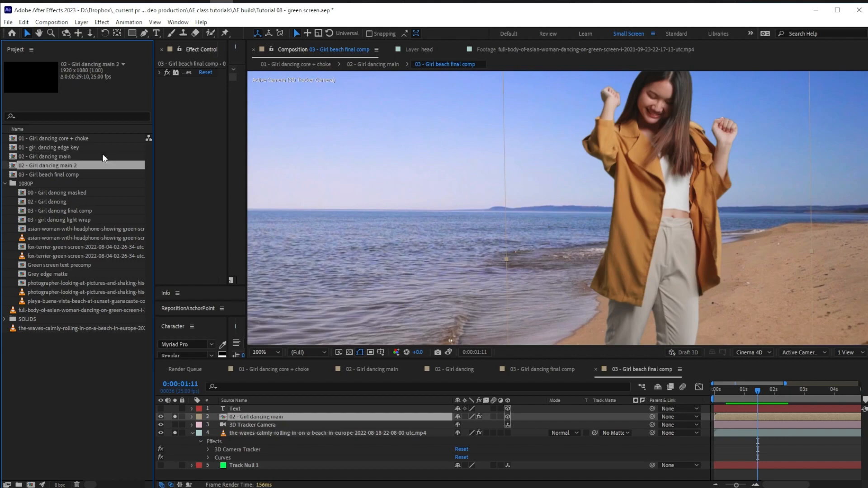
pyautogui.press('Return')
pyautogui.write('02 - Girl dancing lightwrap')
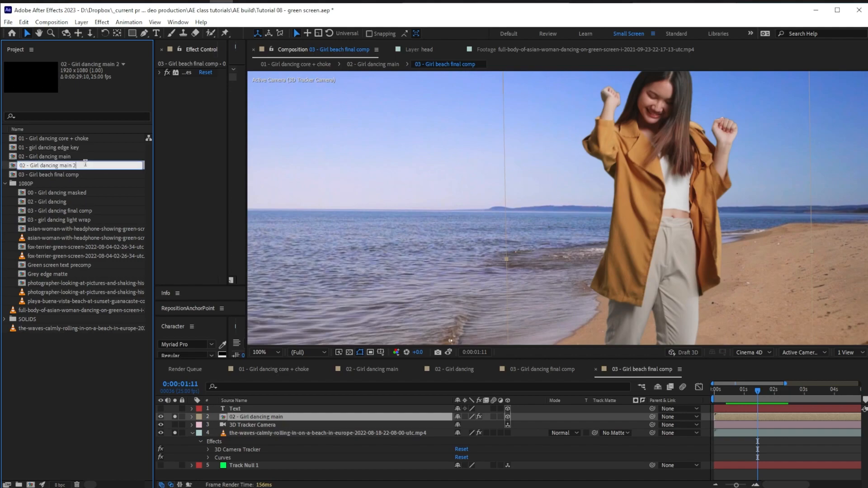
pyautogui.press('Return')
# Step: Open the 02 - Girl dancing lightwrap composition and matte the 01 - girl dancing edge key layer with the inverted 01 - Girl dancing core + choke
pyautogui.doubleClick(89, 156)
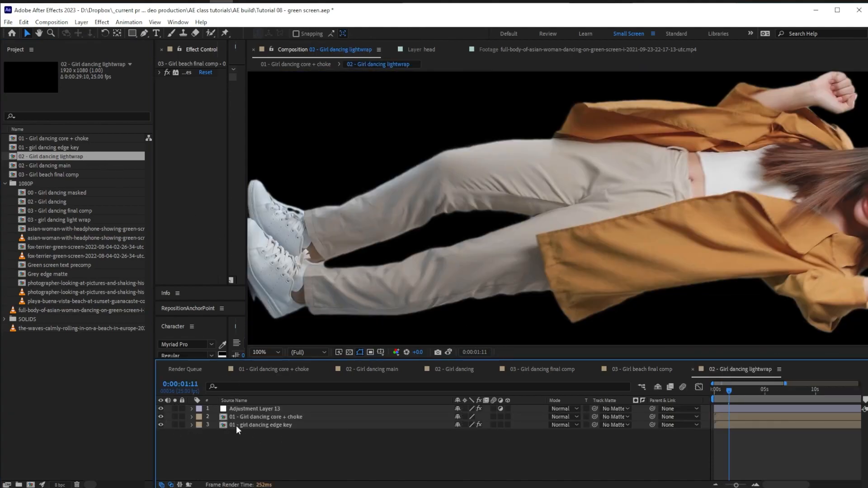
pyautogui.click(175, 417)
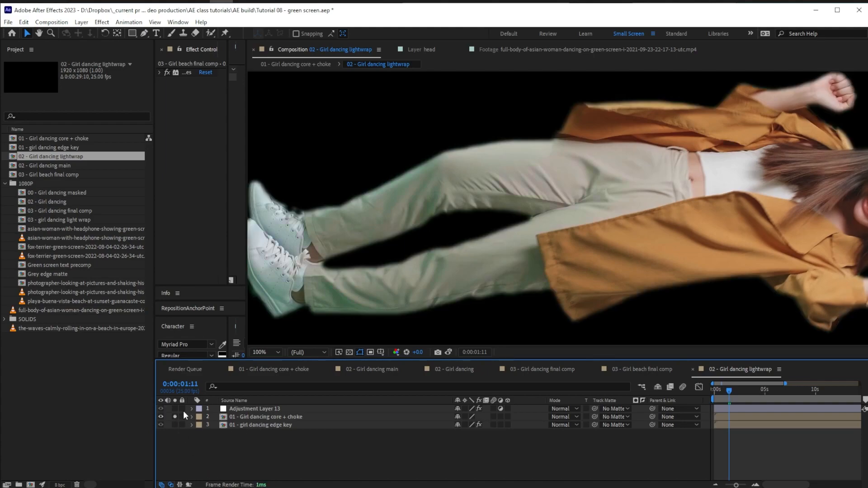
pyautogui.click(249, 417)
pyautogui.click(265, 425)
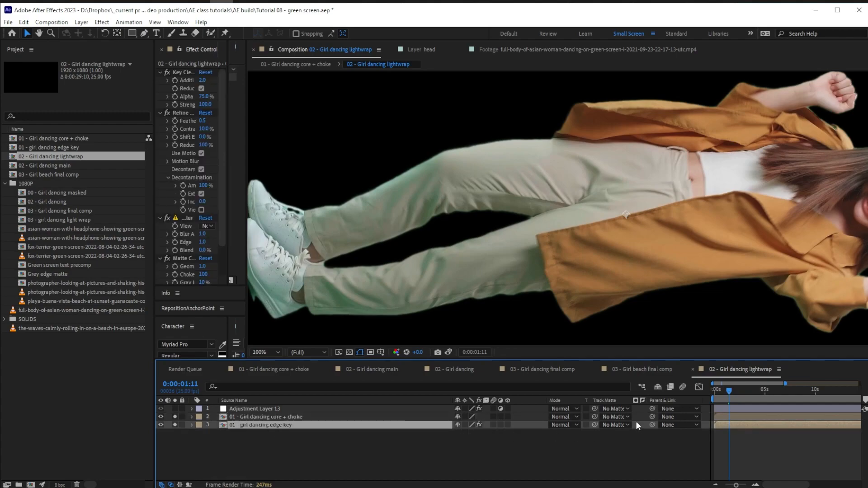
pyautogui.click(617, 425)
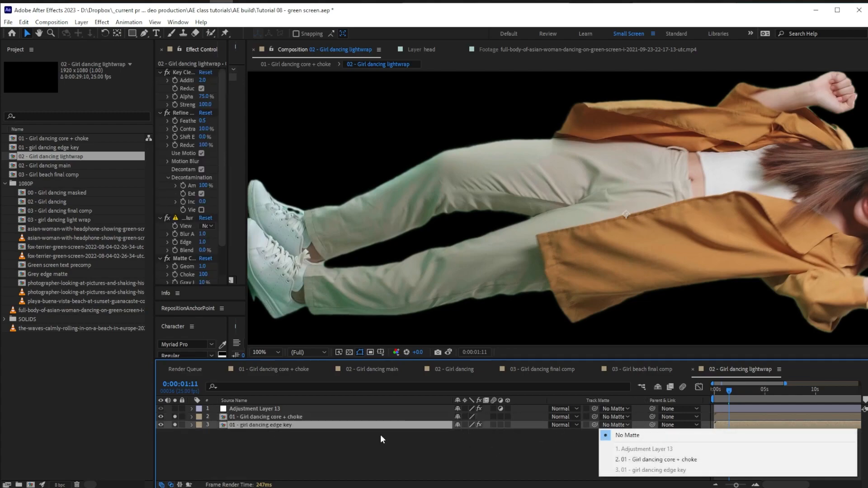
pyautogui.click(680, 460)
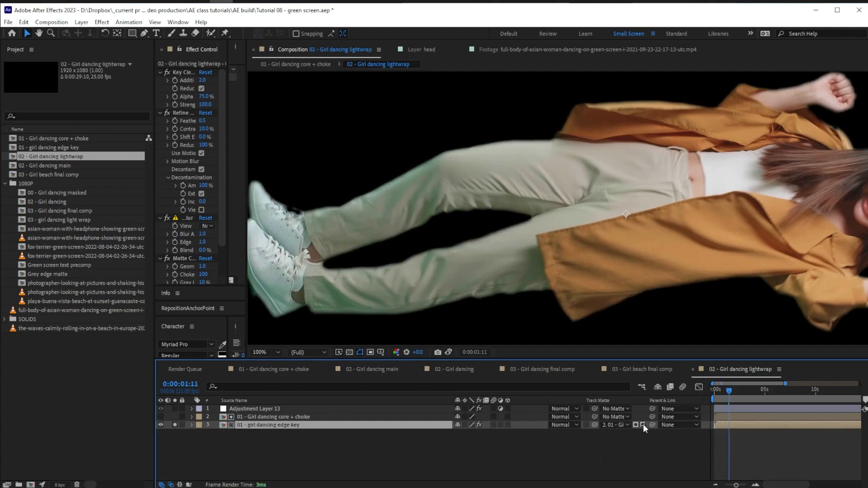
pyautogui.click(643, 425)
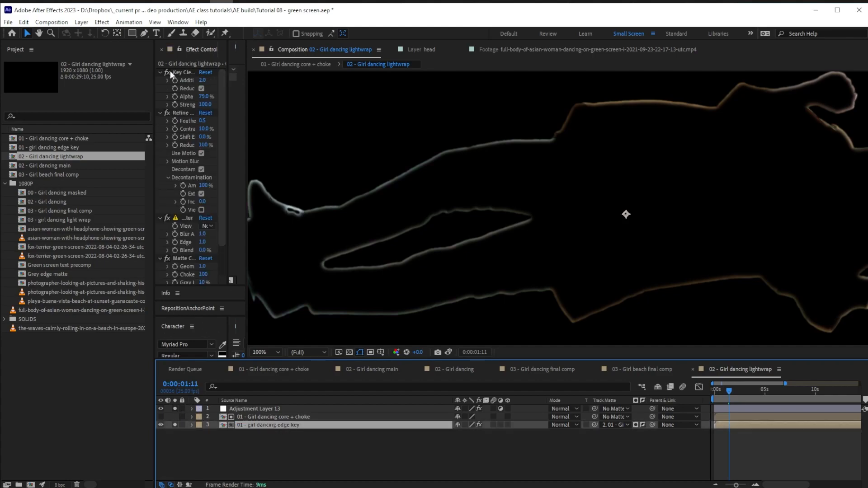
# Step: Adjust the Matte Choker on the edge key layer, setting Choke 1 to 53 and raising Geometric Softness 1 to about 26
pyautogui.moveTo(155, 96); pyautogui.dragTo(46, 97)
pyautogui.press('e')
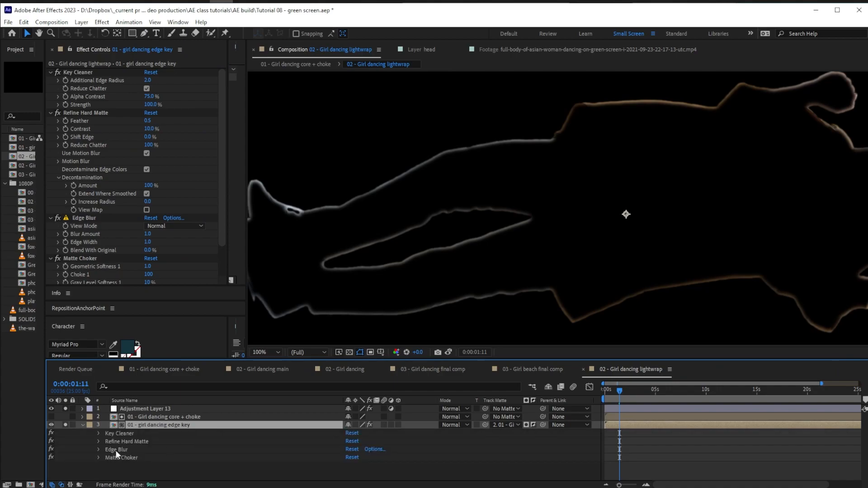
pyautogui.moveTo(50, 432); pyautogui.dragTo(54, 463)
pyautogui.moveTo(224, 228); pyautogui.dragTo(211, 275)
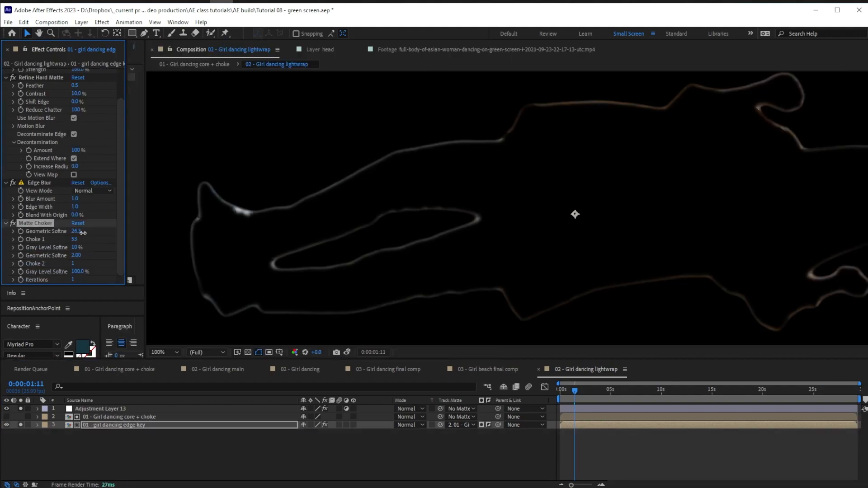
pyautogui.moveTo(83, 232)
pyautogui.mouseDown()
pyautogui.moveTo(72, 232)
pyautogui.moveTo(87, 233)
pyautogui.mouseUp()
# Step: In 03 - Girl beach final comp, duplicate the 02 - Girl dancing main layer, replace the copy with 02 - Girl dancing lightwrap and unsolo the original
pyautogui.click(500, 371)
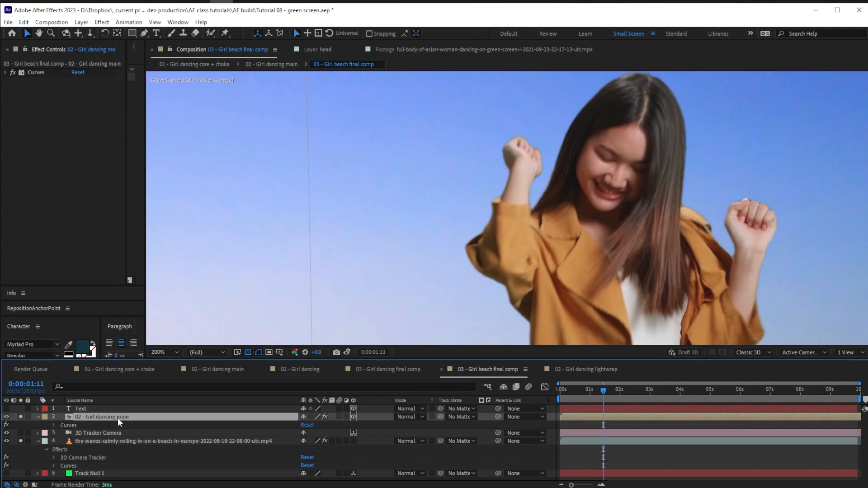
pyautogui.hotkey('ctrl', 'd')
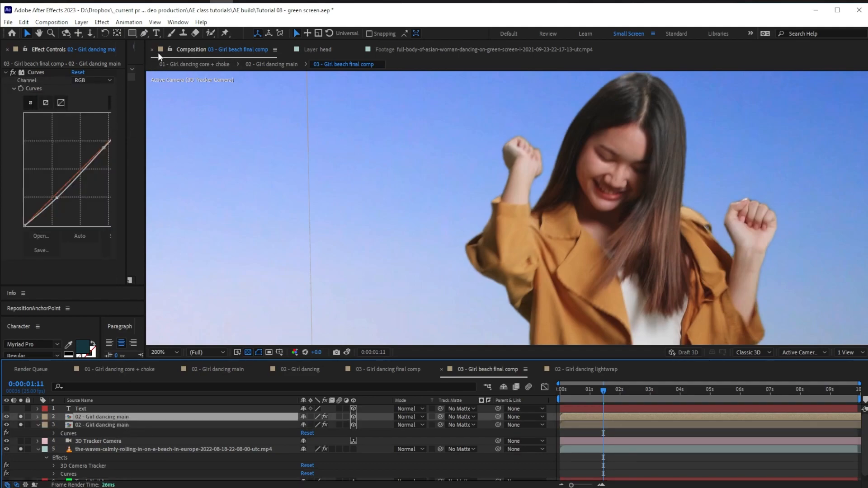
pyautogui.hotkey('ctrl', '0')
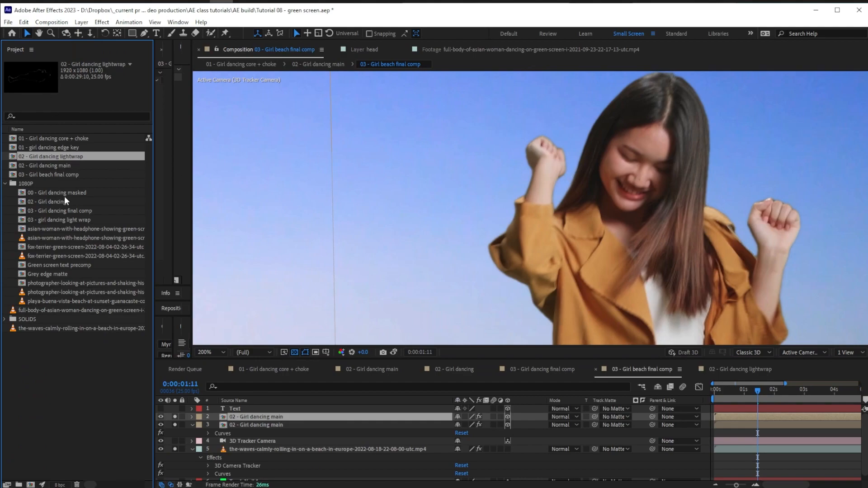
pyautogui.click(267, 417)
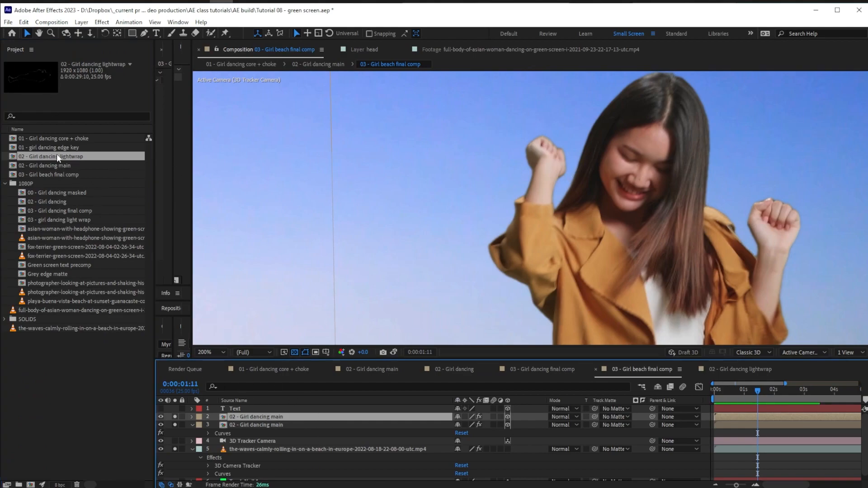
pyautogui.moveTo(64, 156); pyautogui.dragTo(271, 416)
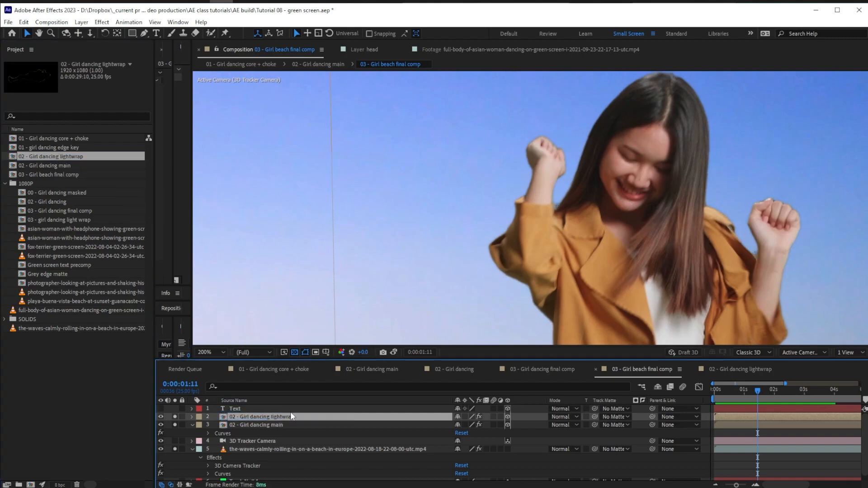
pyautogui.click(174, 426)
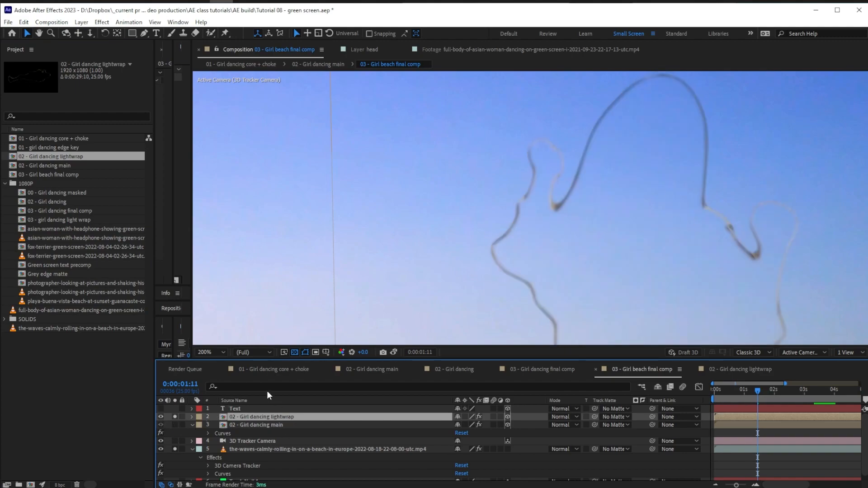
# Step: Duplicate the beach waves footage, place the copy directly below the lightwrap layer and delete its 3D Camera Tracker effect
pyautogui.click(291, 450)
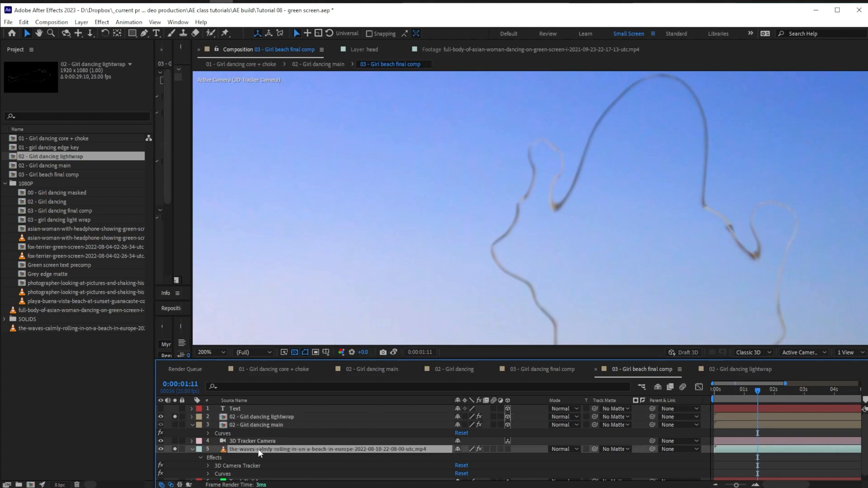
pyautogui.hotkey('ctrl', 'd')
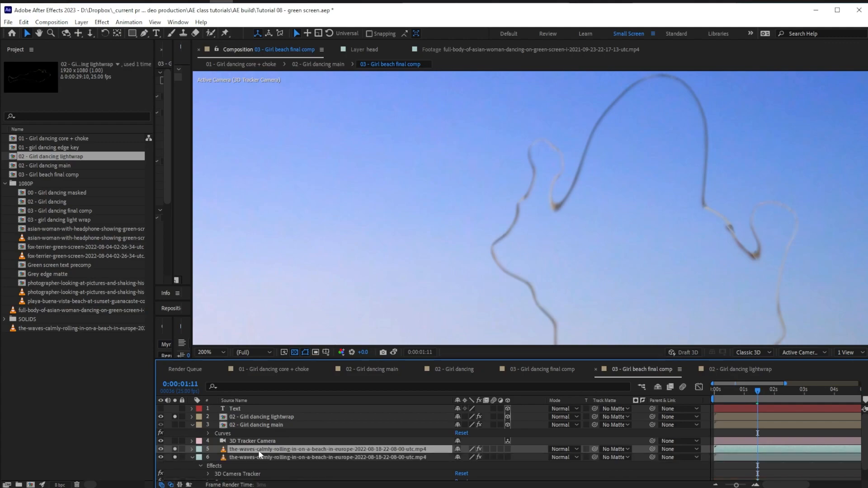
pyautogui.moveTo(259, 450); pyautogui.dragTo(263, 425)
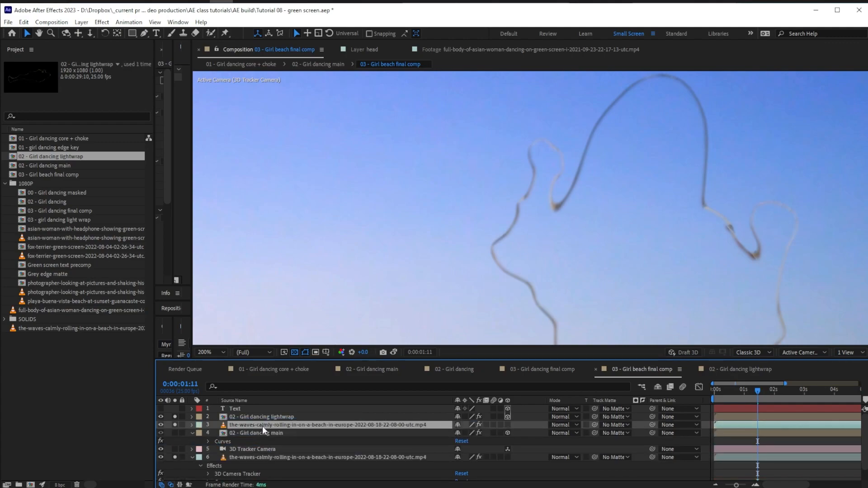
pyautogui.press('e')
pyautogui.press('Delete')
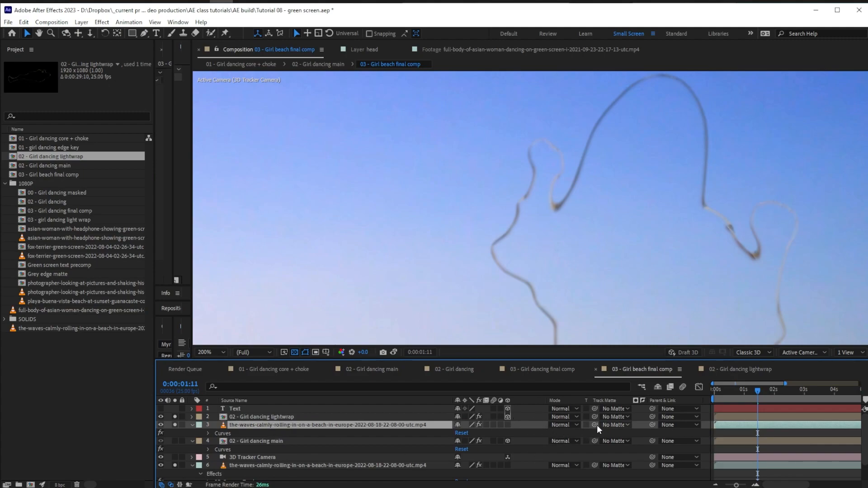
# Step: Use 02 - Girl dancing lightwrap as the track matte for the beach footage copy and solo the 02 - Girl dancing main layer again
pyautogui.click(616, 425)
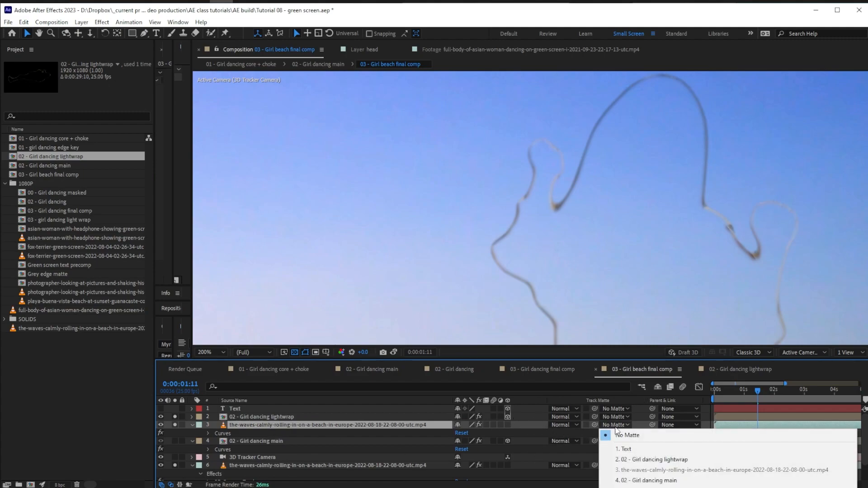
pyautogui.click(666, 460)
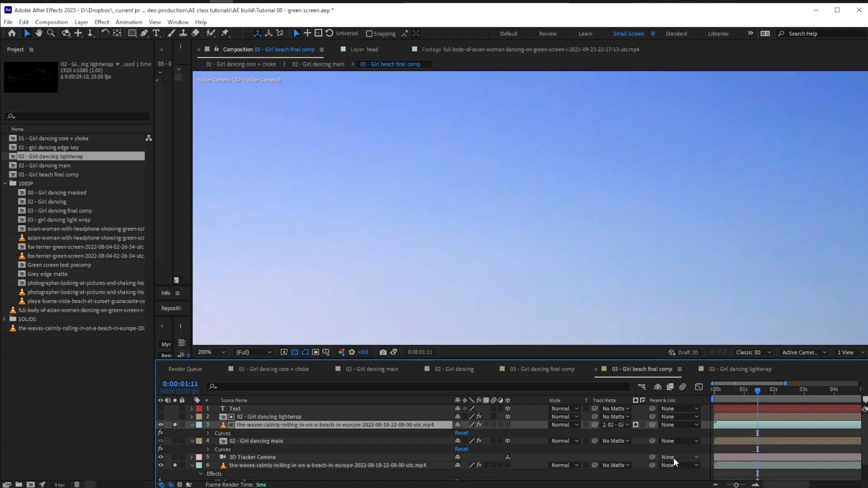
pyautogui.click(175, 441)
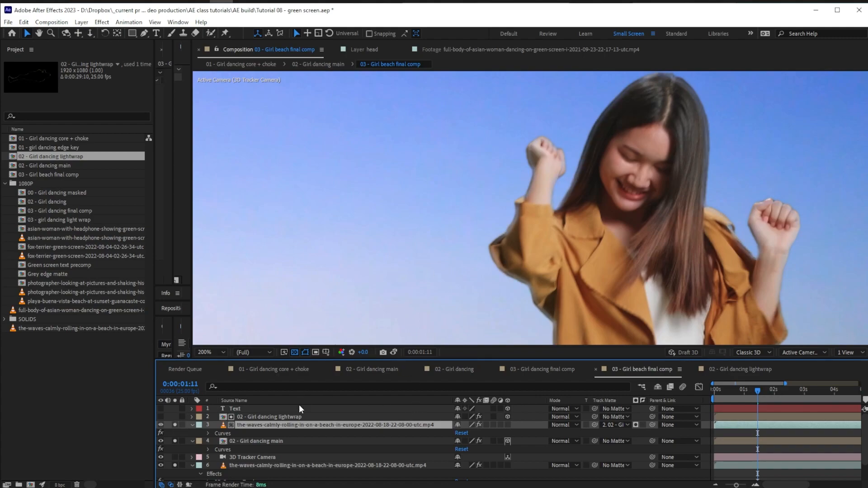
# Step: Set the blending mode of the matted beach footage copy to Overlay
pyautogui.click(264, 417)
pyautogui.click(260, 424)
pyautogui.click(261, 416)
pyautogui.hotkey('ctrl', '0')
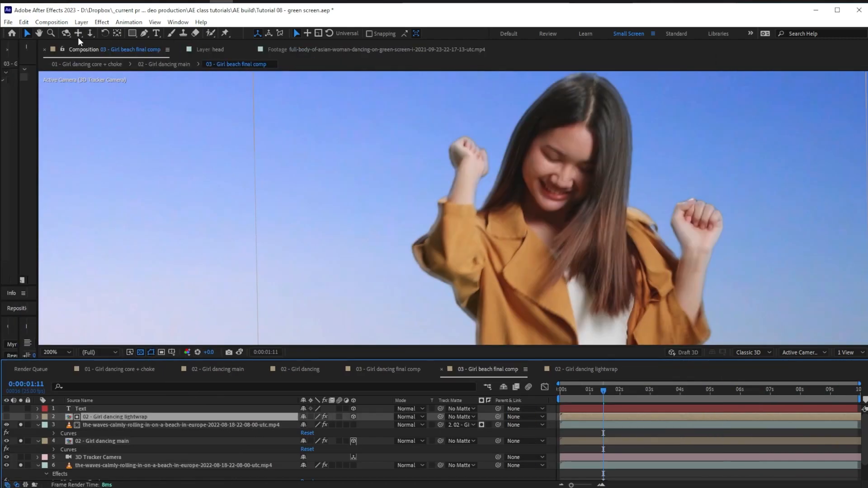
pyautogui.moveTo(37, 46); pyautogui.dragTo(265, 68)
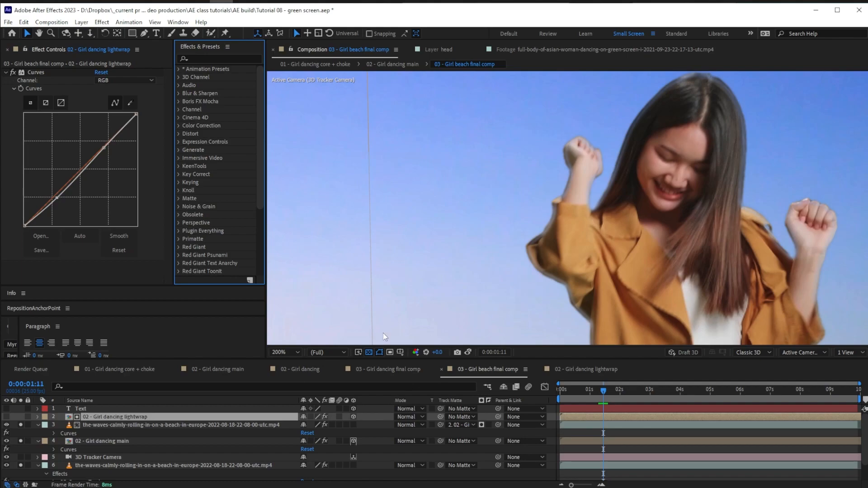
pyautogui.click(128, 426)
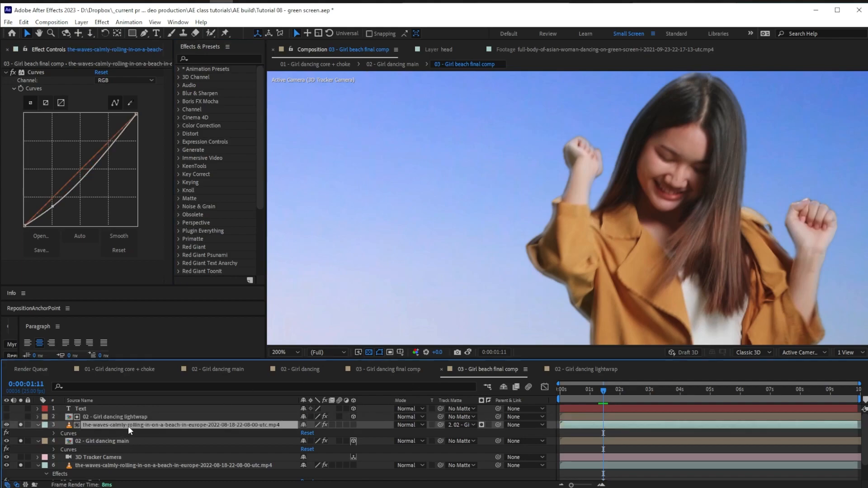
pyautogui.click(423, 425)
pyautogui.click(473, 189)
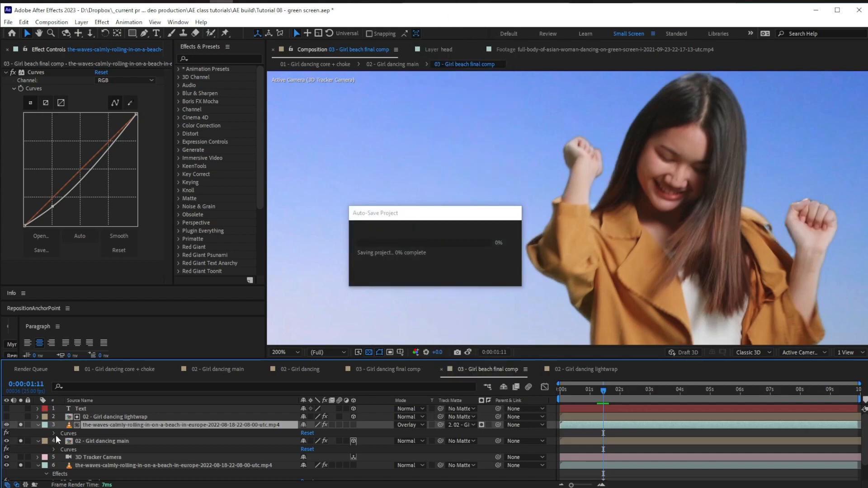
# Step: Hide the 02 - Girl dancing main layer and add a Gaussian Blur with Blurriness 1.0 to the 02 - Girl dancing lightwrap layer
pyautogui.click(5, 441)
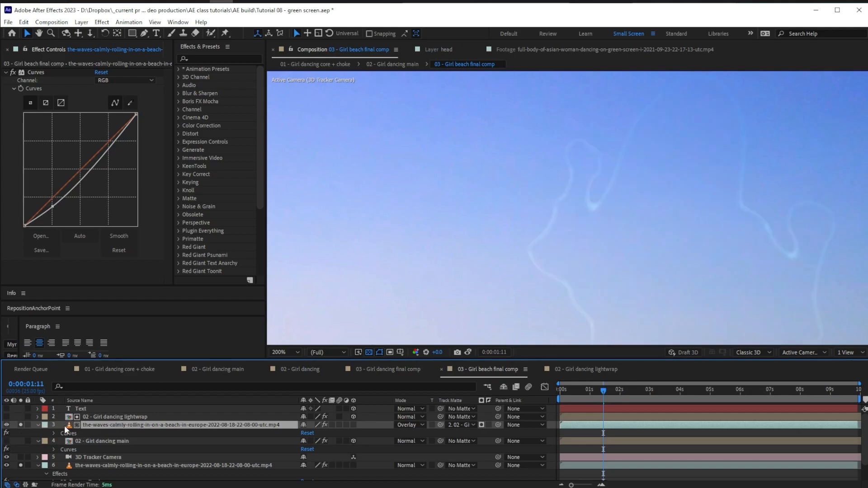
pyautogui.click(10, 419)
pyautogui.click(21, 416)
pyautogui.click(118, 417)
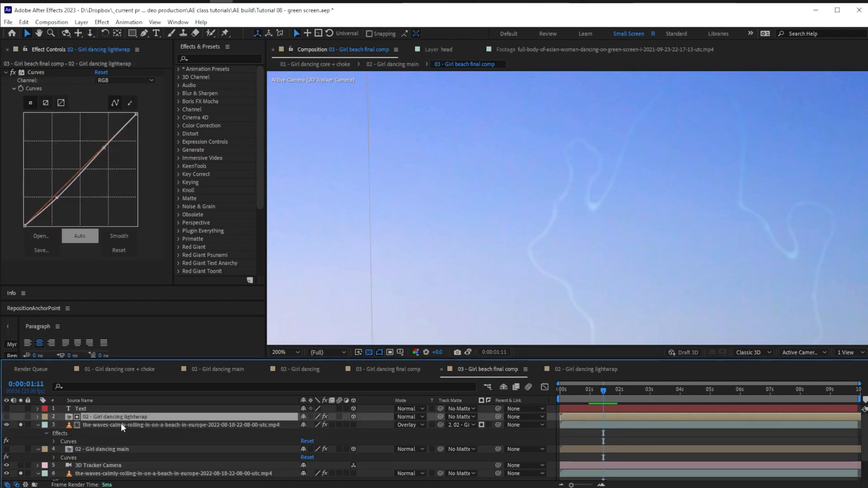
pyautogui.click(219, 59)
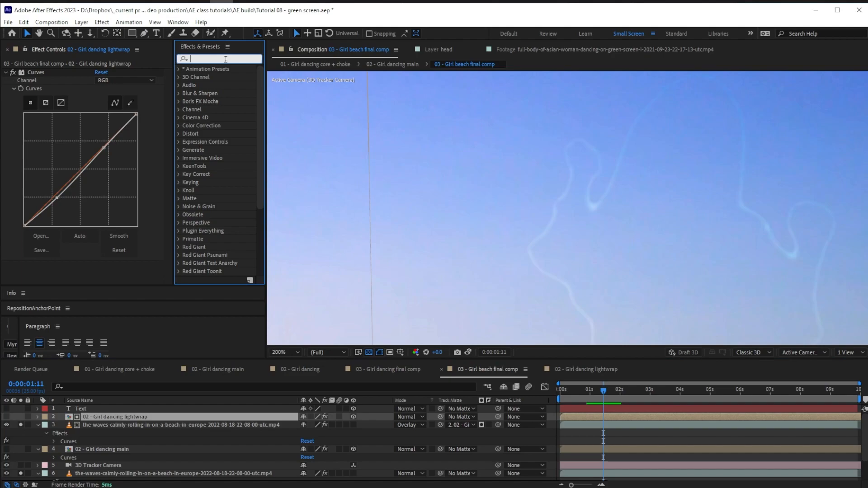
pyautogui.write('ga')
pyautogui.write('uss')
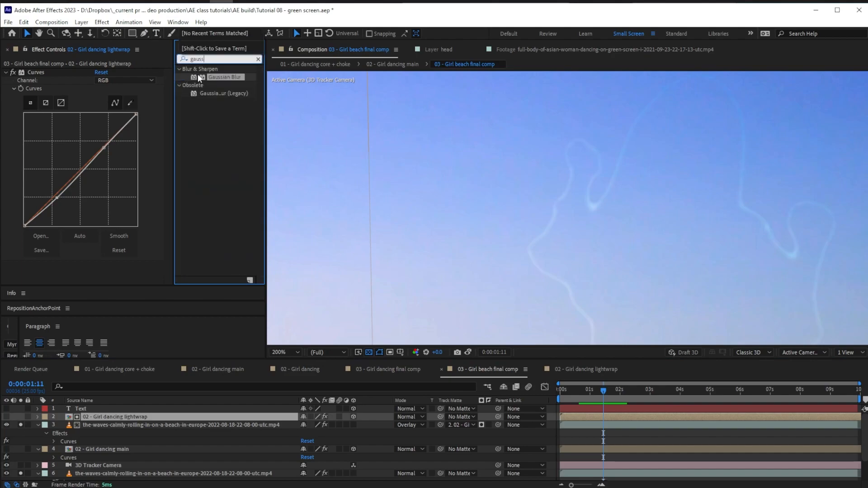
pyautogui.moveTo(198, 76); pyautogui.dragTo(81, 270)
pyautogui.click(96, 263)
pyautogui.write('1')
pyautogui.press('Return')
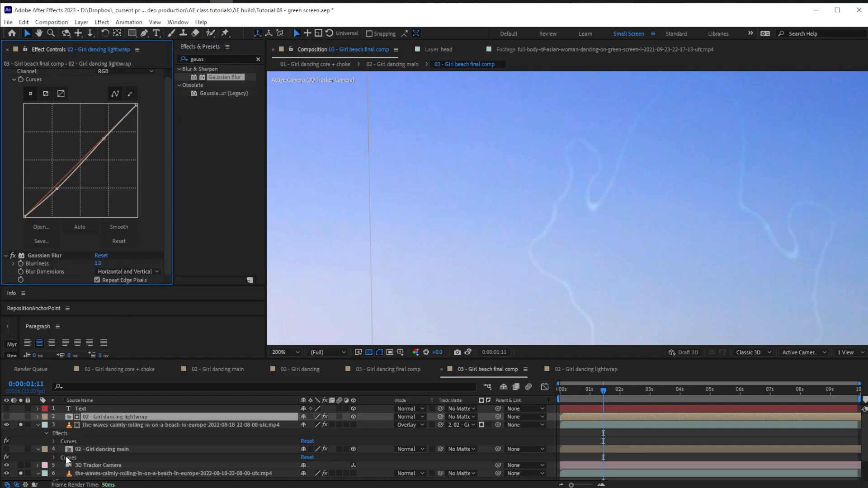
# Step: Show the 02 - Girl dancing main layer again and turn off the Overlay beach footage copy to compare the edges
pyautogui.click(21, 449)
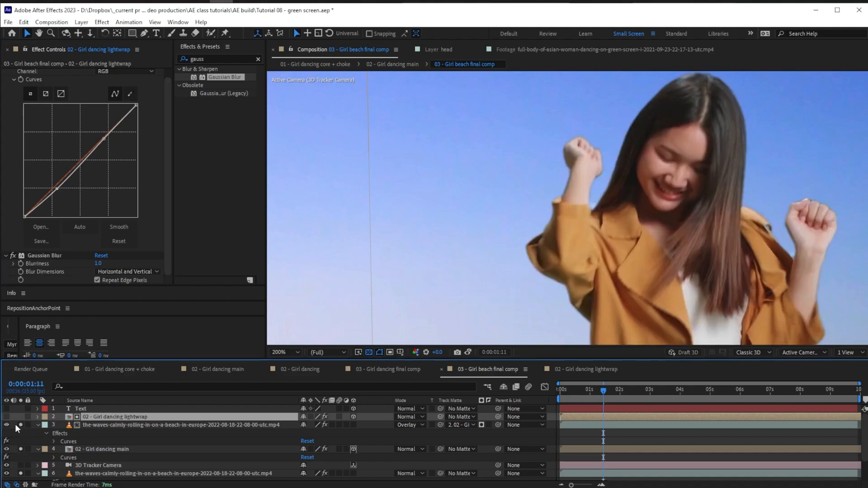
pyautogui.click(7, 425)
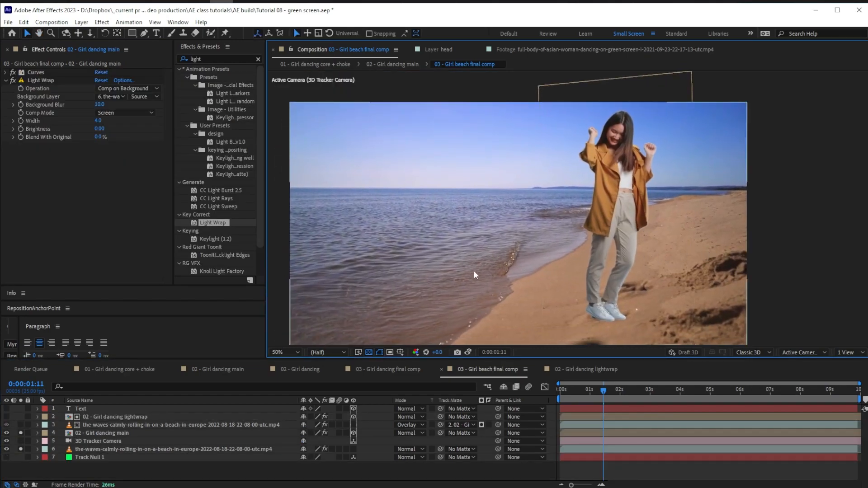
# Step: Duplicate the 02 - Girl dancing main layer in the beach comp and replace the upper copy with the original full-body green-screen footage
pyautogui.click(105, 465)
pyautogui.click(118, 433)
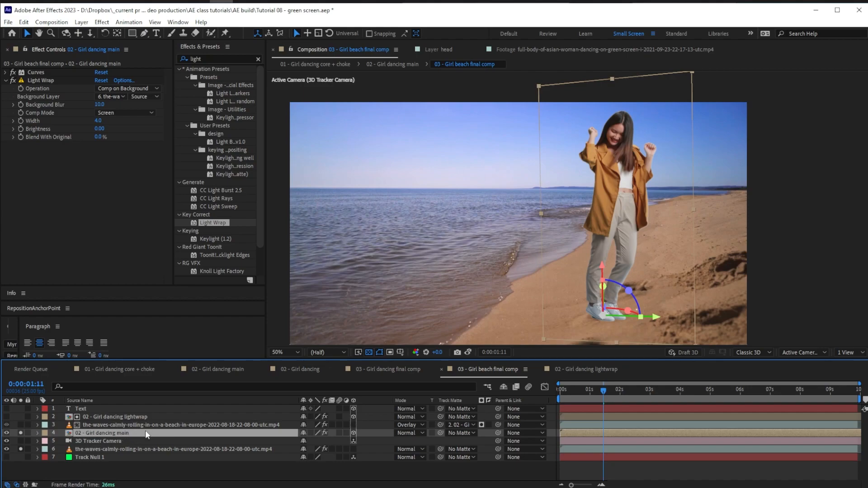
pyautogui.hotkey('ctrl', 'd')
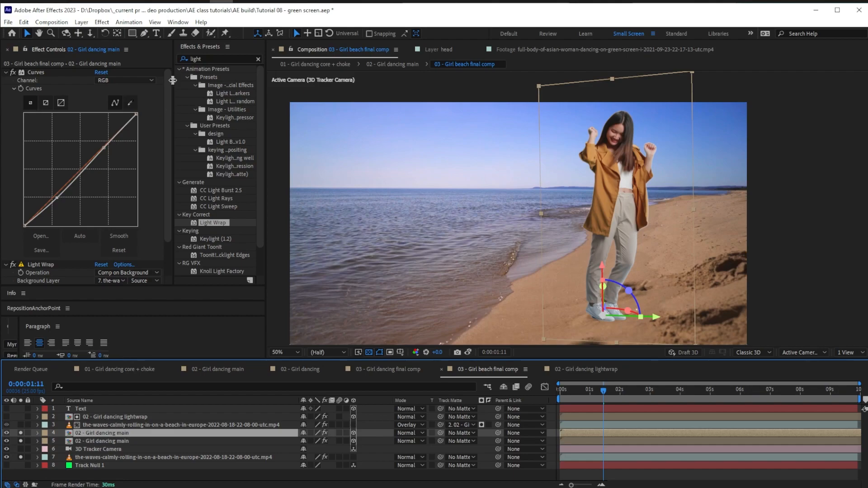
pyautogui.hotkey('ctrl', '0')
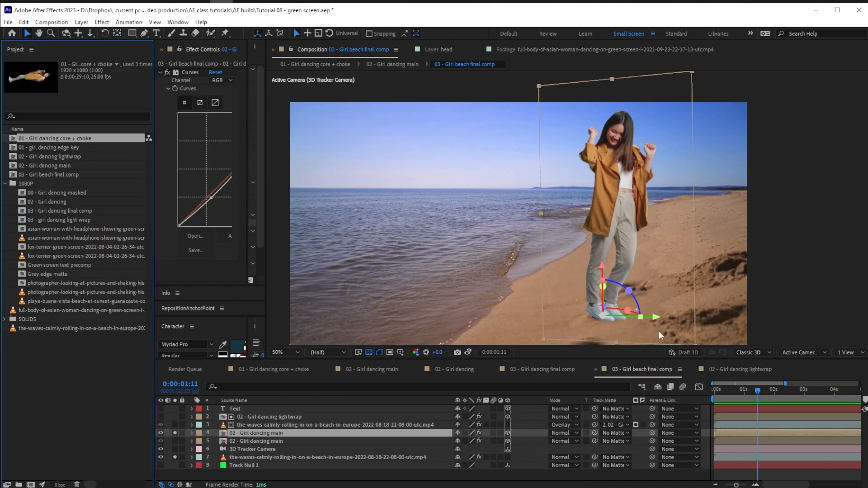
pyautogui.click(270, 433)
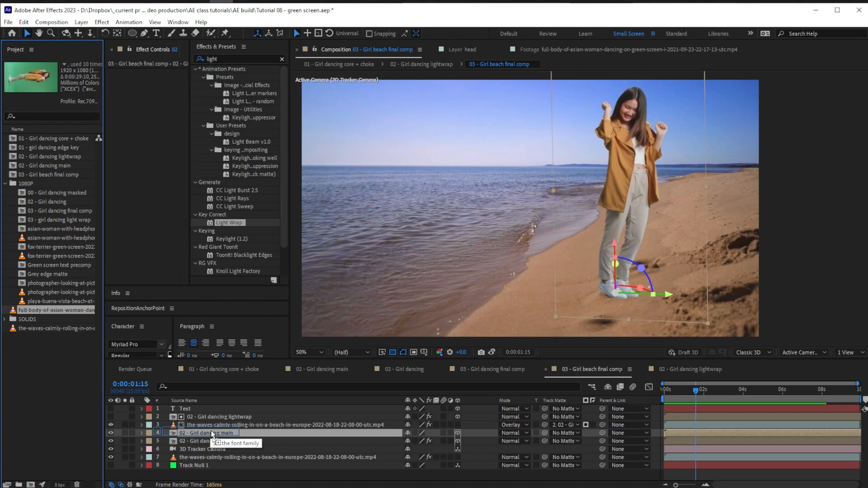
pyautogui.moveTo(211, 430); pyautogui.dragTo(210, 430)
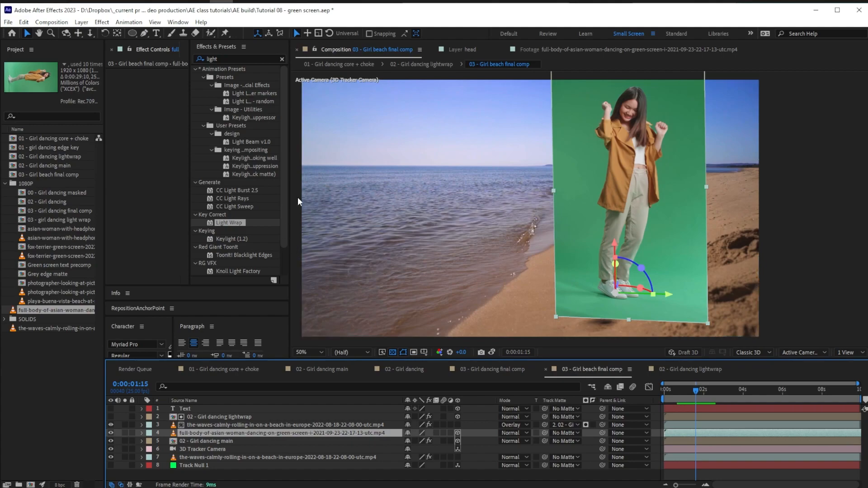
# Step: Desaturate the full-body green-screen footage layer with a Tint effect mapping black to black and white to white
pyautogui.click(230, 59)
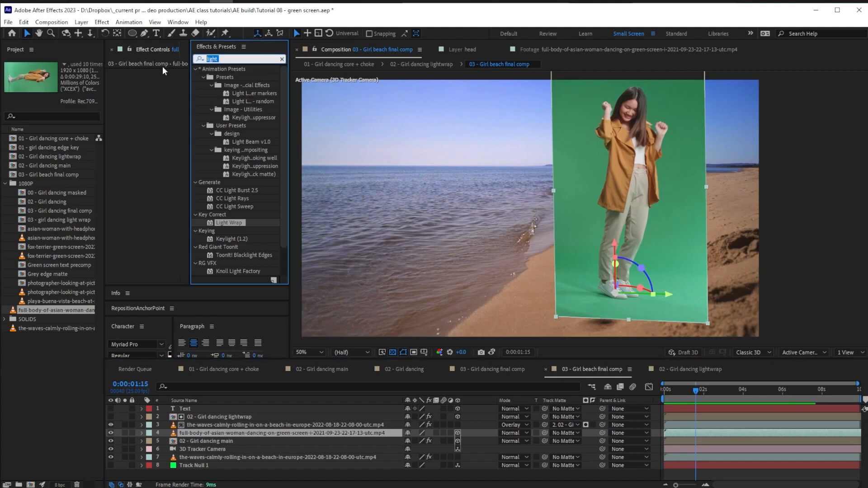
pyautogui.write('tint')
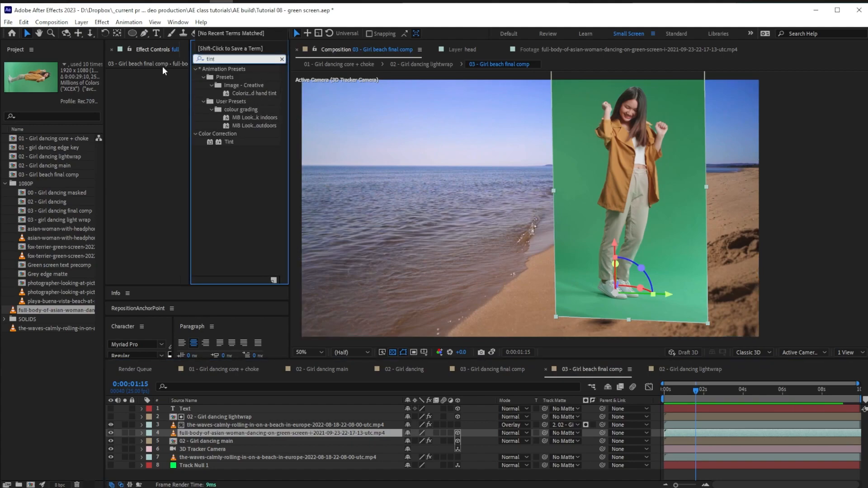
pyautogui.moveTo(228, 142); pyautogui.dragTo(177, 200)
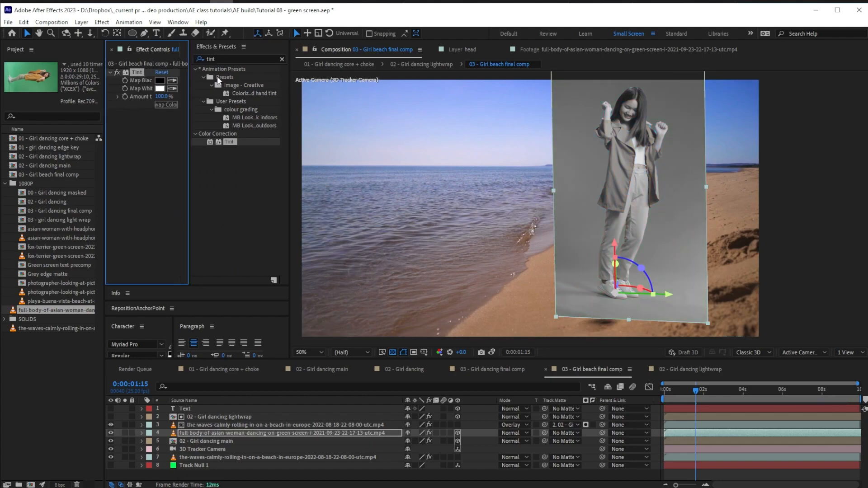
# Step: Add Curves to the green-screen footage layer and shape a steep S-curve that whitens the backdrop and darkens the shadows
pyautogui.click(209, 59)
pyautogui.write('curve')
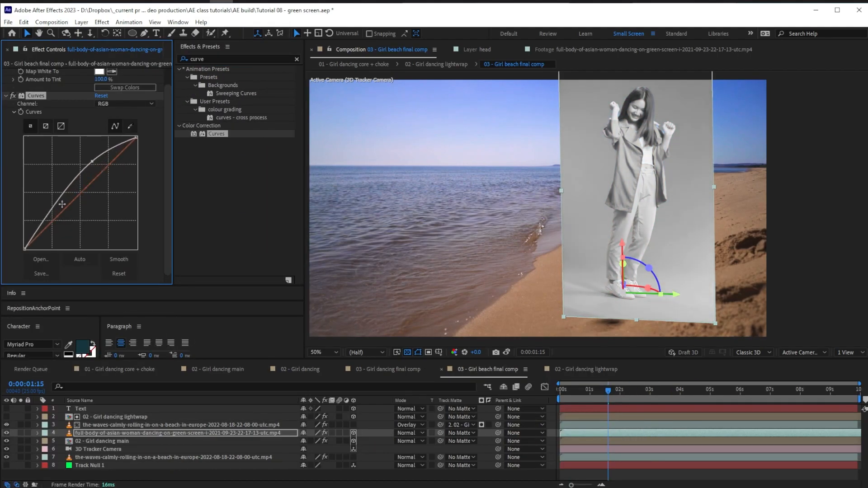
pyautogui.moveTo(64, 213); pyautogui.dragTo(67, 219)
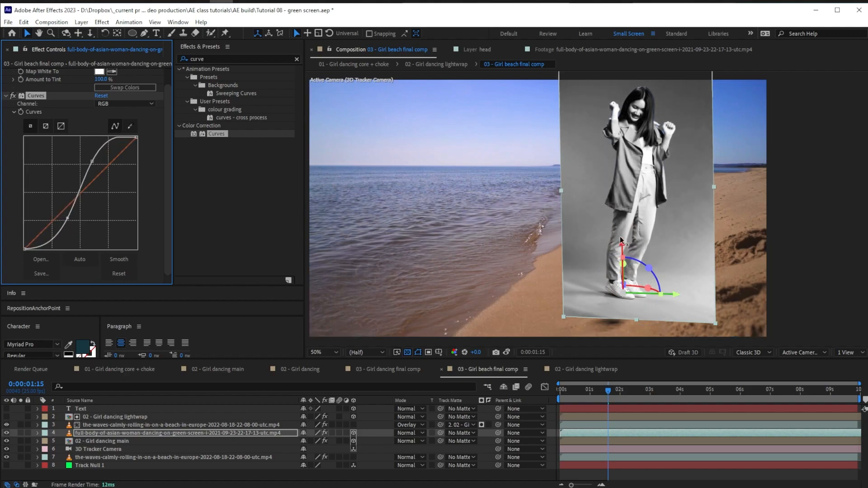
pyautogui.moveTo(67, 219); pyautogui.dragTo(61, 236)
pyautogui.moveTo(92, 162); pyautogui.dragTo(90, 168)
pyautogui.moveTo(64, 236); pyautogui.dragTo(63, 236)
pyautogui.moveTo(85, 162); pyautogui.dragTo(82, 161)
pyautogui.moveTo(63, 236); pyautogui.dragTo(58, 237)
# Step: Draw an elliptical mask around the dancer's feet on the green-screen footage layer, widen it to fit the shadow and feather it 94 pixels
pyautogui.click(132, 33)
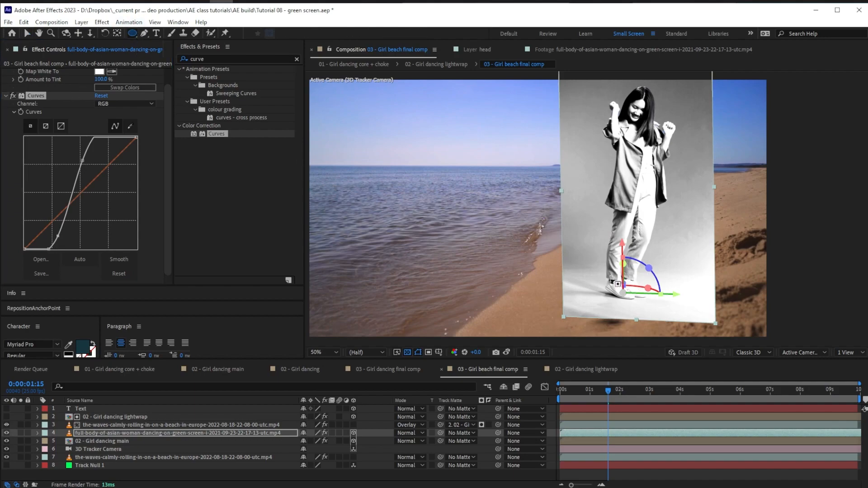
pyautogui.moveTo(599, 275)
pyautogui.mouseDown()
pyautogui.moveTo(697, 313)
pyautogui.moveTo(630, 307)
pyautogui.moveTo(624, 315)
pyautogui.mouseUp()
pyautogui.press('v')
pyautogui.doubleClick(652, 312)
pyautogui.moveTo(627, 271); pyautogui.dragTo(626, 261)
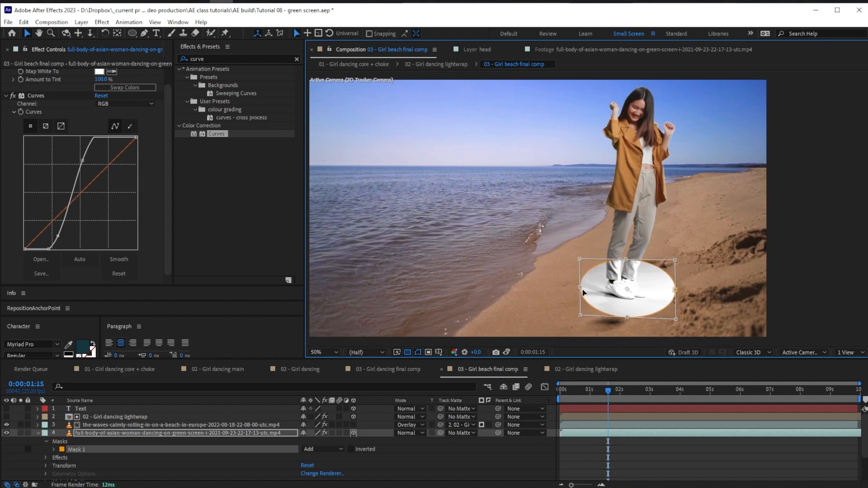
pyautogui.moveTo(581, 288)
pyautogui.mouseDown()
pyautogui.moveTo(561, 288)
pyautogui.moveTo(573, 288)
pyautogui.mouseUp()
pyautogui.moveTo(676, 290); pyautogui.dragTo(679, 289)
pyautogui.moveTo(624, 318); pyautogui.dragTo(625, 314)
pyautogui.moveTo(626, 263); pyautogui.dragTo(624, 253)
pyautogui.press('Return')
pyautogui.press('f')
pyautogui.moveTo(321, 449); pyautogui.dragTo(365, 448)
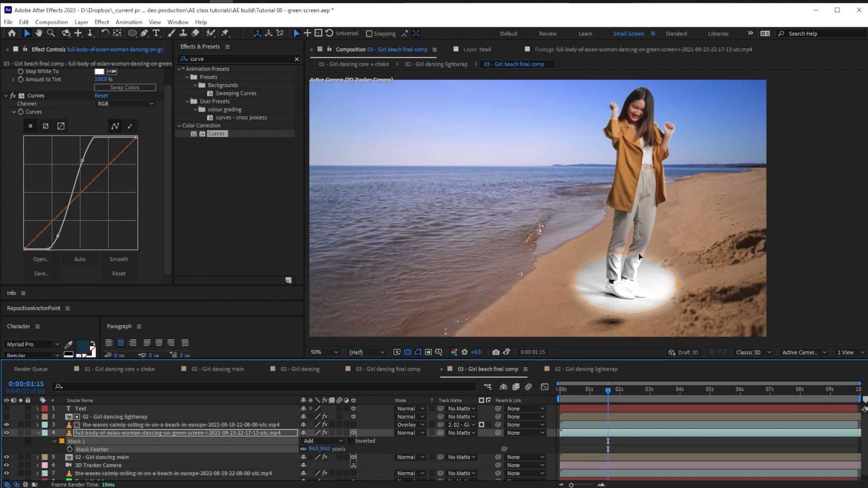
# Step: Add variable feather points around the elliptical mask with the Mask Feather tool and pull them inward toward her feet
pyautogui.press('g')
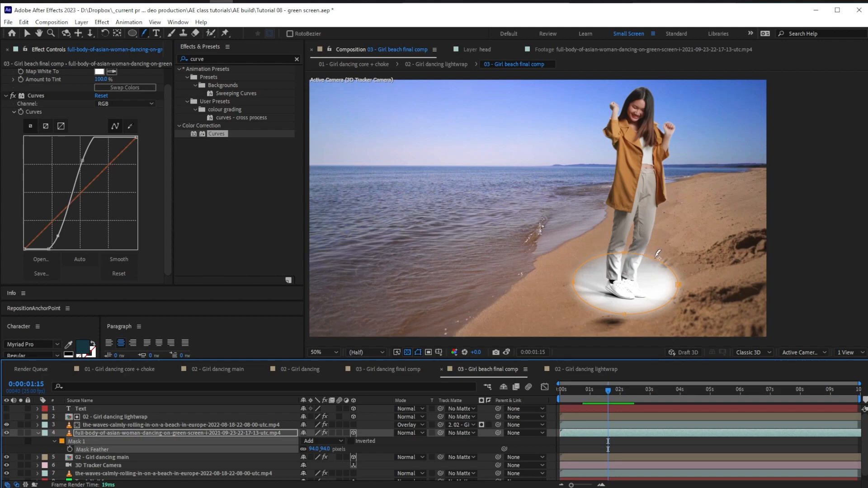
pyautogui.click(590, 303)
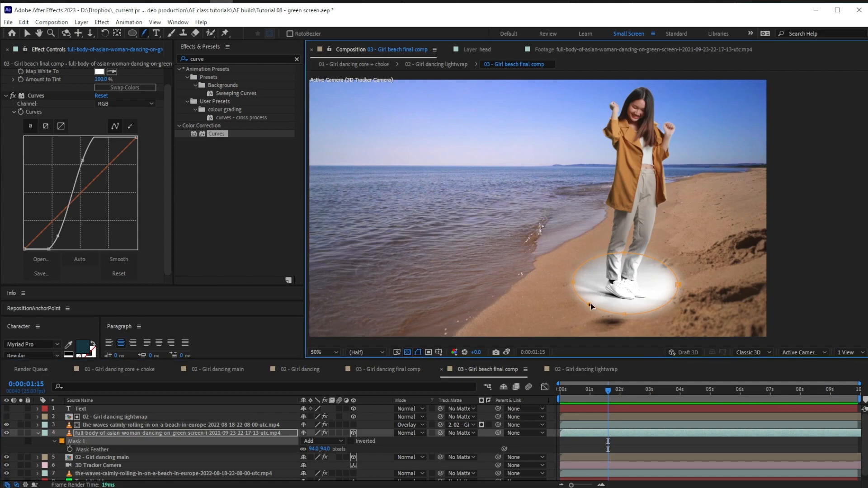
pyautogui.moveTo(598, 300); pyautogui.dragTo(602, 295)
pyautogui.hotkey('ctrl', 'z')
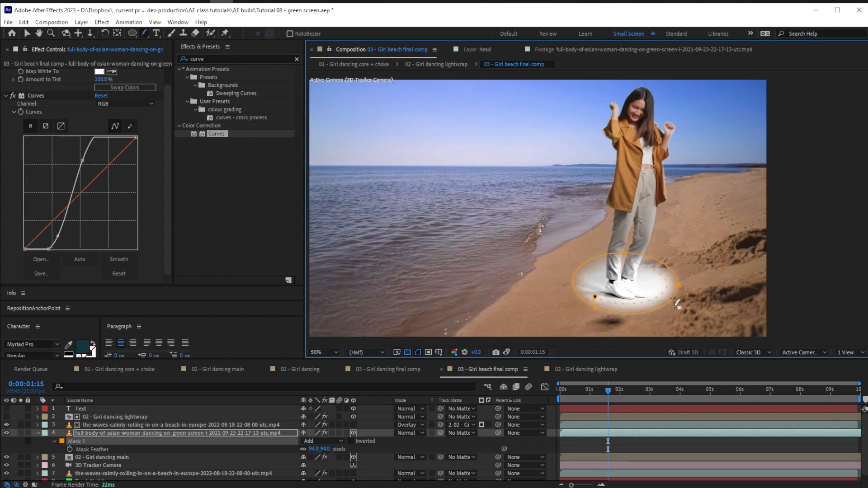
pyautogui.moveTo(678, 292); pyautogui.dragTo(672, 289)
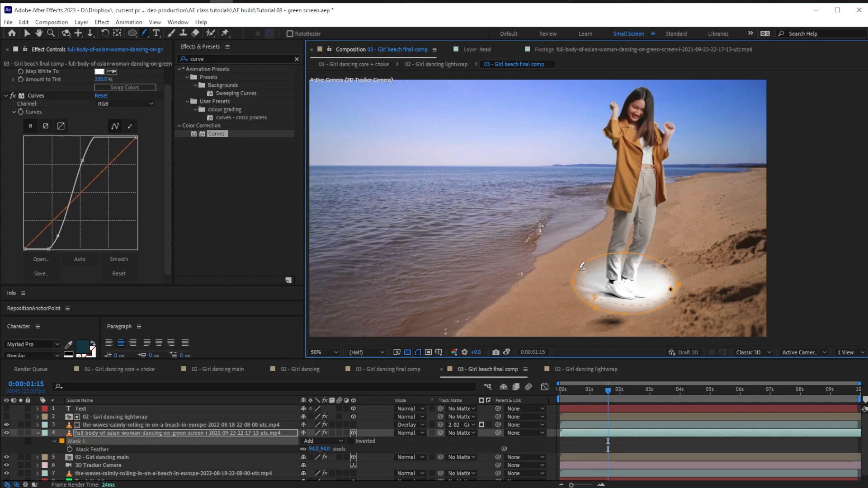
pyautogui.moveTo(584, 266); pyautogui.dragTo(595, 274)
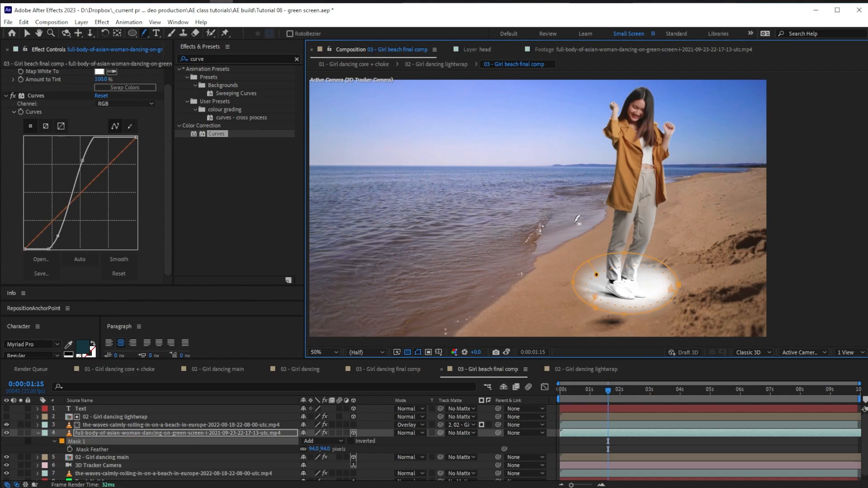
# Step: Set the masked green-screen footage layer's blending mode to Multiply and deselect it to check the shadow on the sand
pyautogui.click(137, 433)
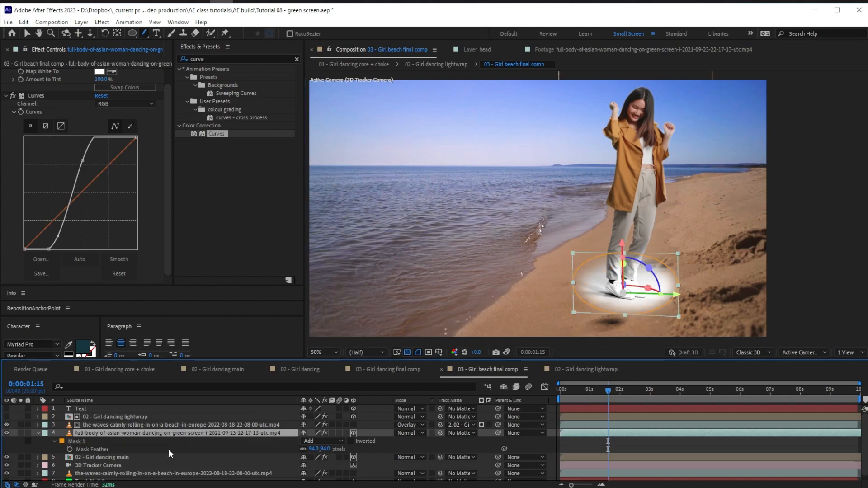
pyautogui.click(422, 432)
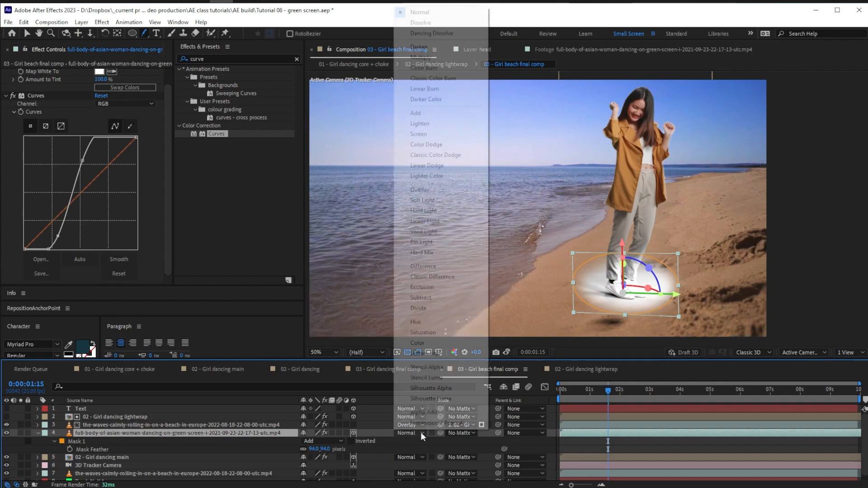
pyautogui.click(433, 58)
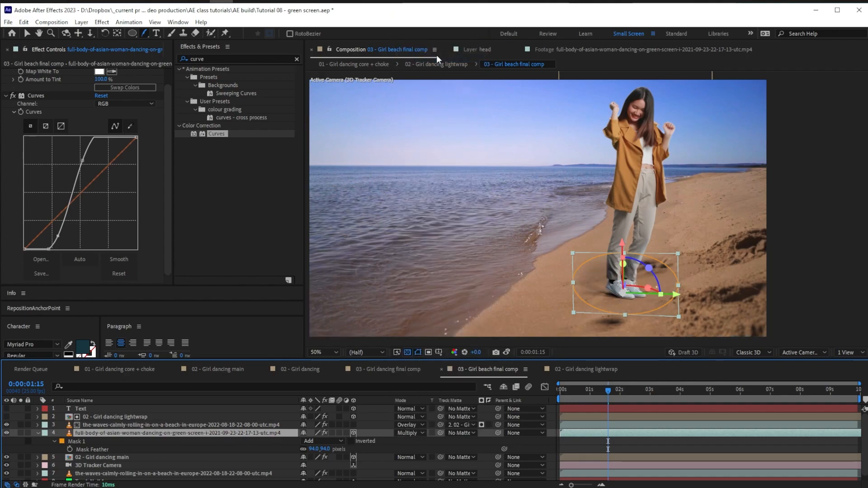
pyautogui.click(33, 447)
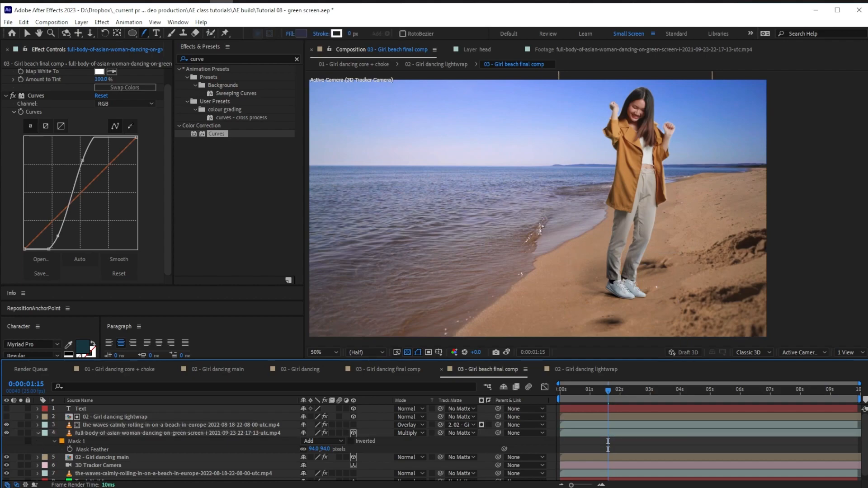
# Step: Refine the shadow mask by lowering the ellipse's upper edge and adjusting its inner feather points, and preview the shadow in motion
pyautogui.click(94, 432)
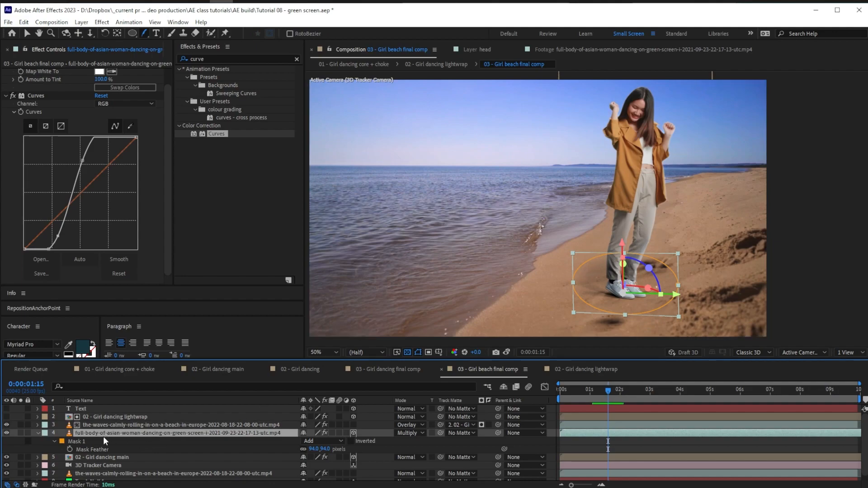
pyautogui.click(100, 441)
pyautogui.moveTo(597, 275); pyautogui.dragTo(623, 260)
pyautogui.press('v')
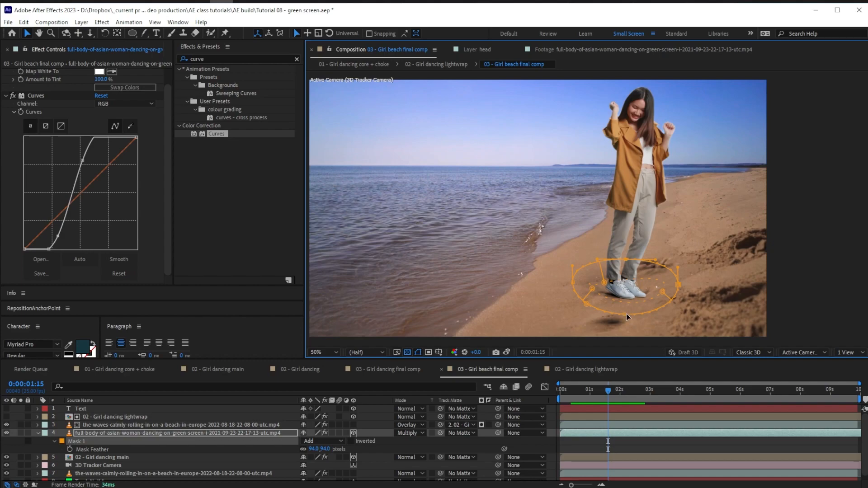
pyautogui.moveTo(625, 314); pyautogui.dragTo(598, 297)
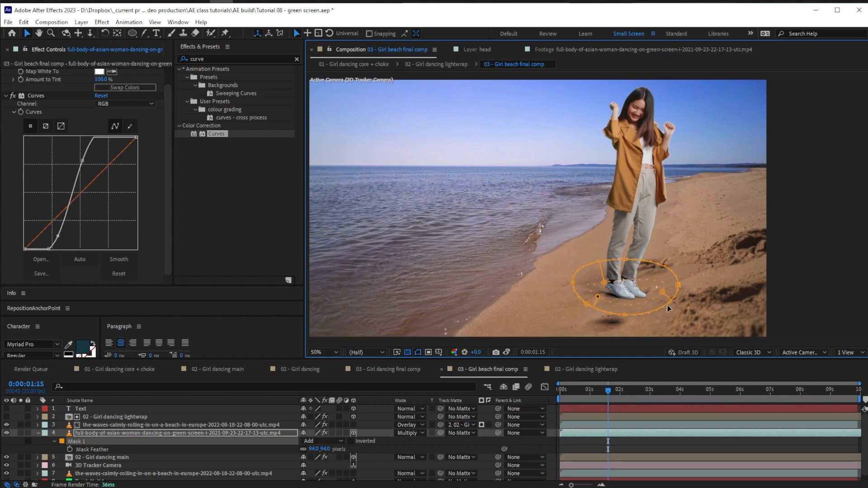
pyautogui.press('space')
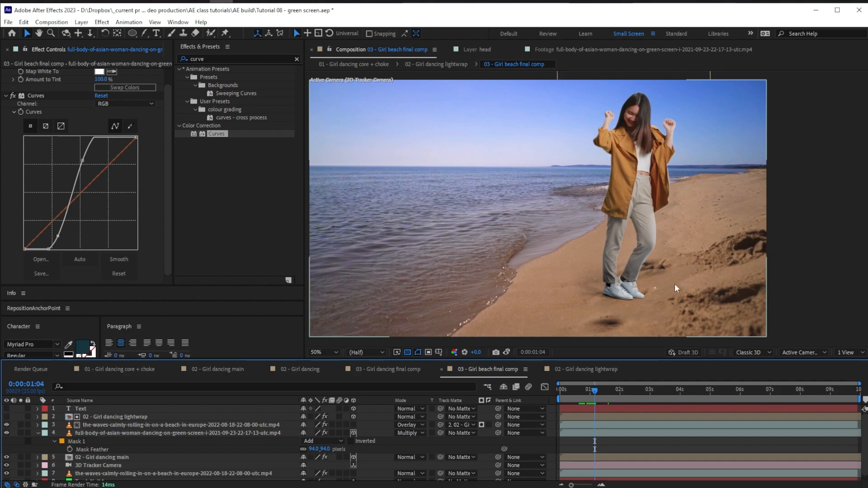
pyautogui.click(100, 439)
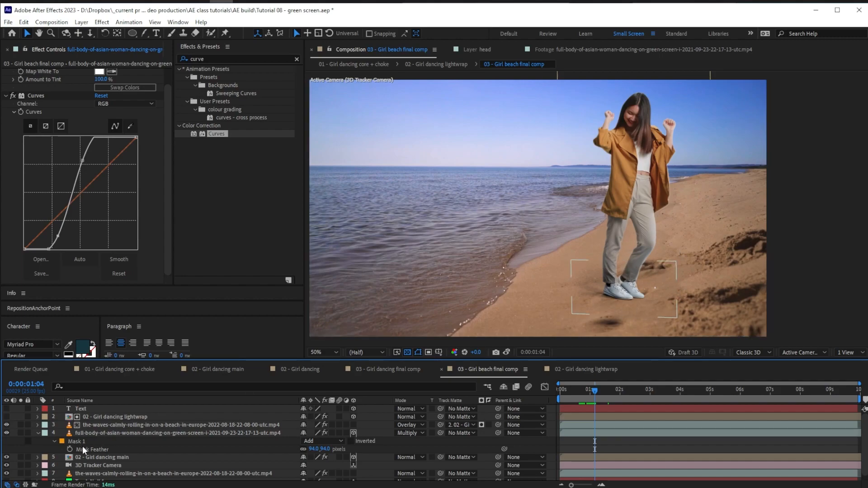
pyautogui.click(85, 443)
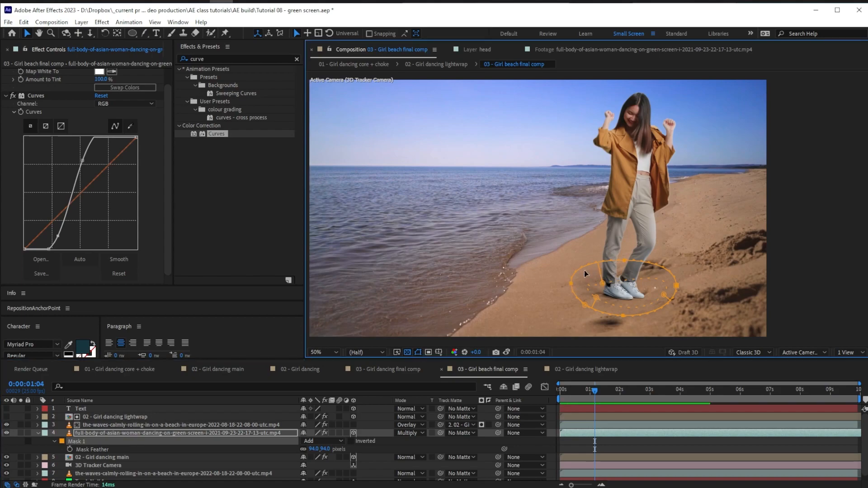
pyautogui.press('Delete')
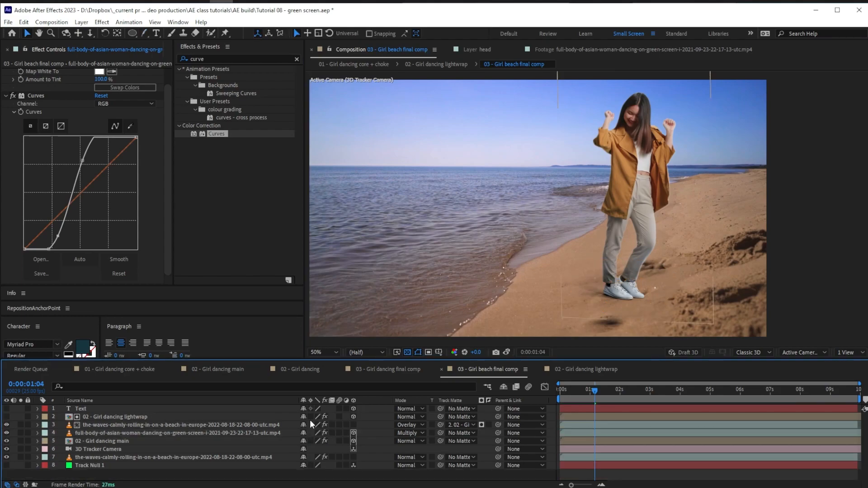
# Step: Reveal the effects on the bottom beach footage layer and turn on the visibility of the Text layer
pyautogui.click(92, 458)
pyautogui.press('e')
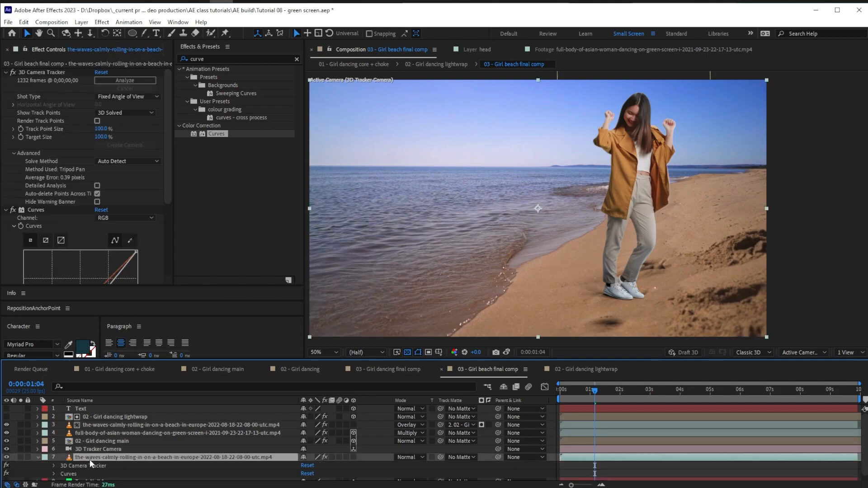
pyautogui.press('e')
pyautogui.click(82, 409)
pyautogui.click(6, 409)
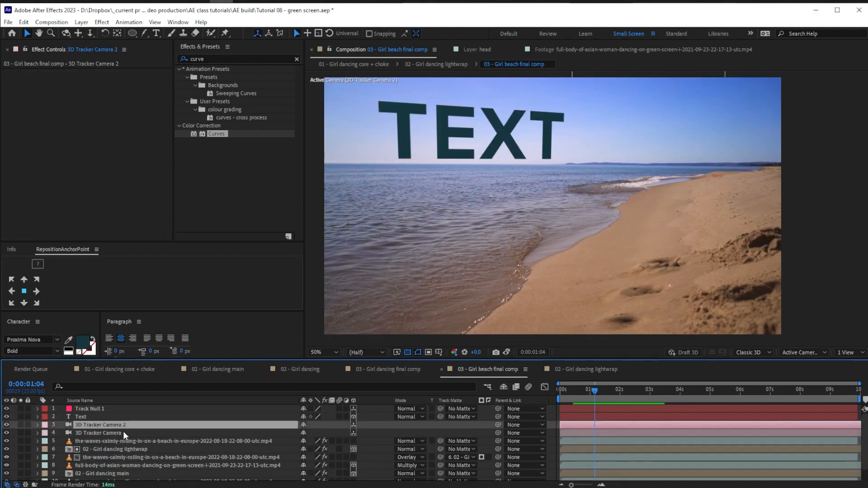
# Step: Precompose Track Null 1, Text, 3D Tracker Camera 2 and the beach footage copy as Beach text precomp and open that composition
pyautogui.keyDown('ctrl'); pyautogui.click(110, 446); pyautogui.keyUp('ctrl')
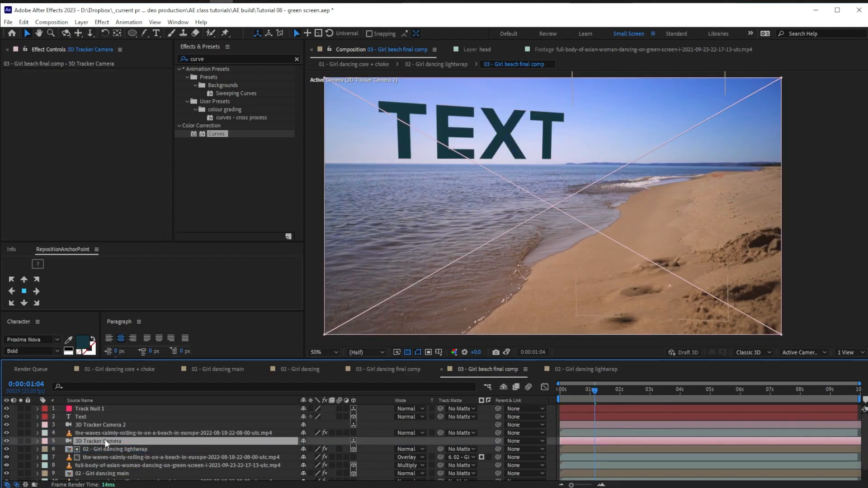
pyautogui.hotkey('ctrl', 'shift', 'c')
pyautogui.write('Beach text precomp')
pyautogui.press('Return')
pyautogui.doubleClick(83, 409)
pyautogui.click(109, 433)
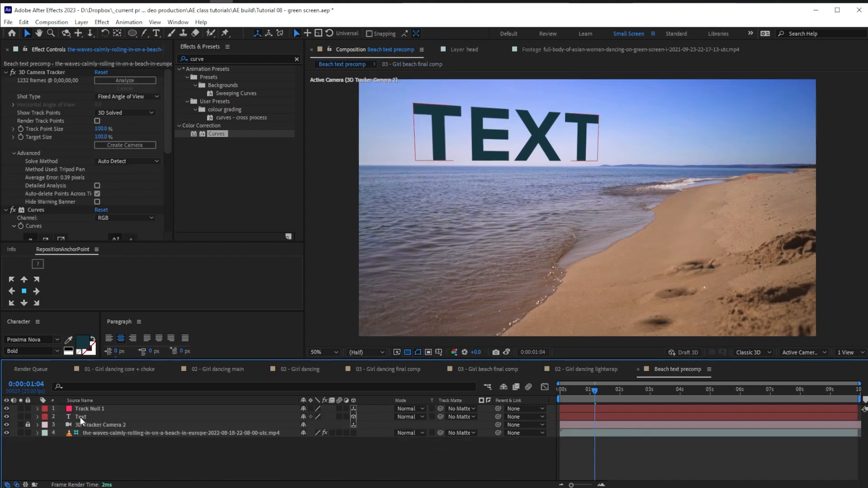
# Step: Switch Beach text precomp's 3D renderer to Cinema 4D and expand the Text layer's properties
pyautogui.click(80, 417)
pyautogui.hotkey('ctrl', 'k')
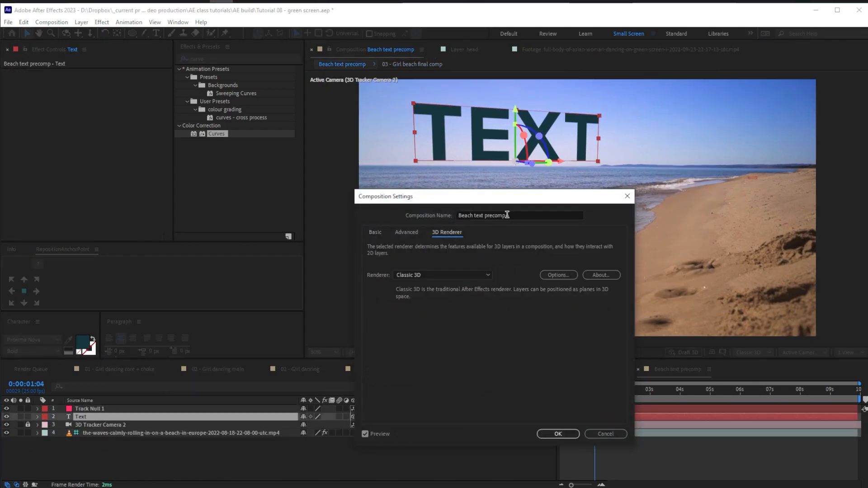
pyautogui.click(409, 275)
pyautogui.click(398, 286)
pyautogui.click(558, 434)
pyautogui.click(37, 417)
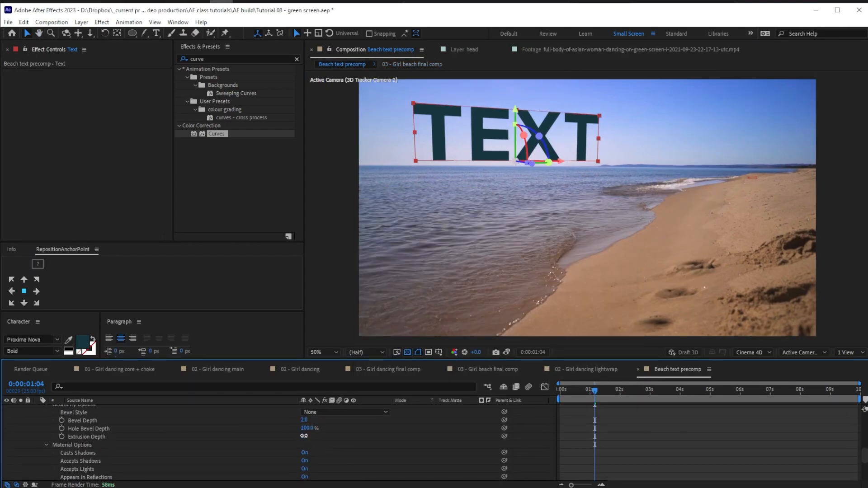
# Step: Set the Text layer's extrusion depth to 50 and give the letters' sides a red colour
pyautogui.click(387, 425)
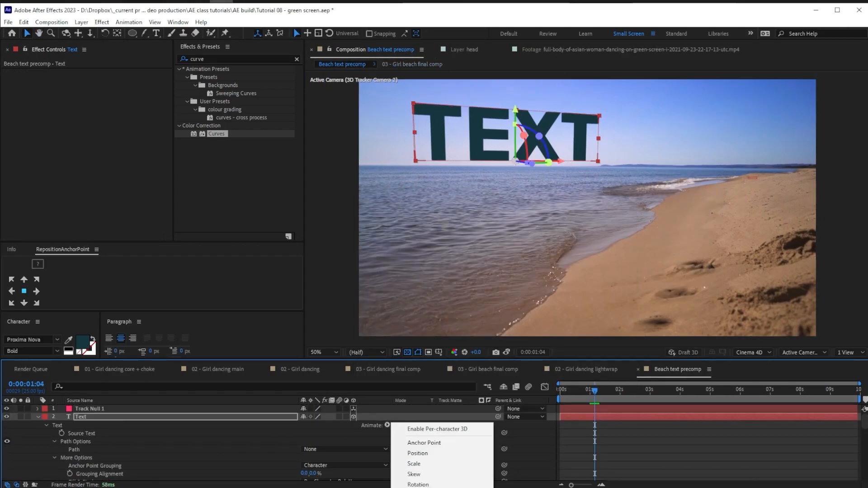
pyautogui.press('Escape')
pyautogui.scroll(-3, 178, 407)
# Step: Replace the text with Green SCreen on two lines and recolour it dark green
pyautogui.hotkey('ctrl', 't')
pyautogui.click(443, 134)
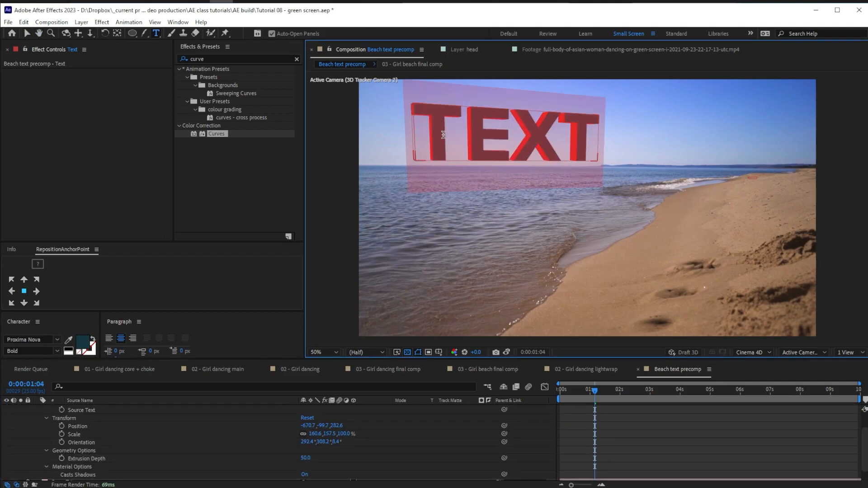
pyautogui.write('Green')
pyautogui.press('Return')
pyautogui.write('SCreen')
pyautogui.press('Escape')
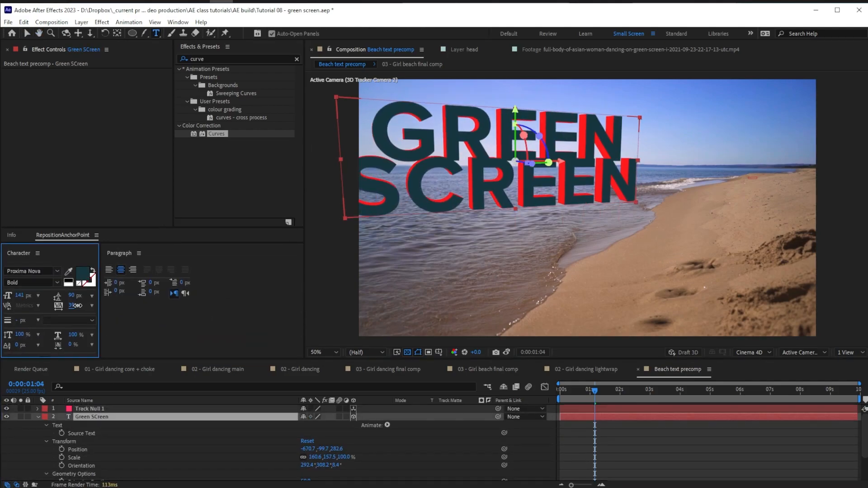
pyautogui.click(83, 274)
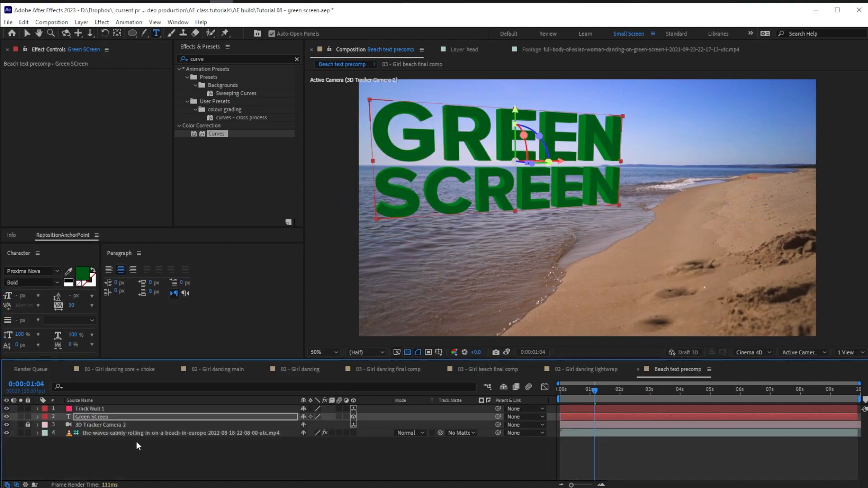
# Step: Light the 3D text with a parallel light and an ambient light, and set the text's tracking to 0
pyautogui.hotkey('ctrl', 'alt', 'shift', 'l')
pyautogui.click(742, 324)
pyautogui.click(804, 353)
pyautogui.click(796, 376)
pyautogui.press('c')
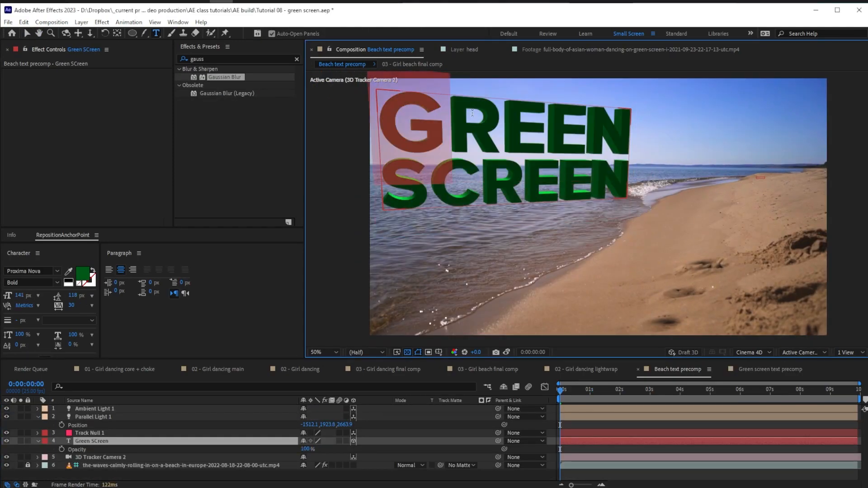
pyautogui.press('v')
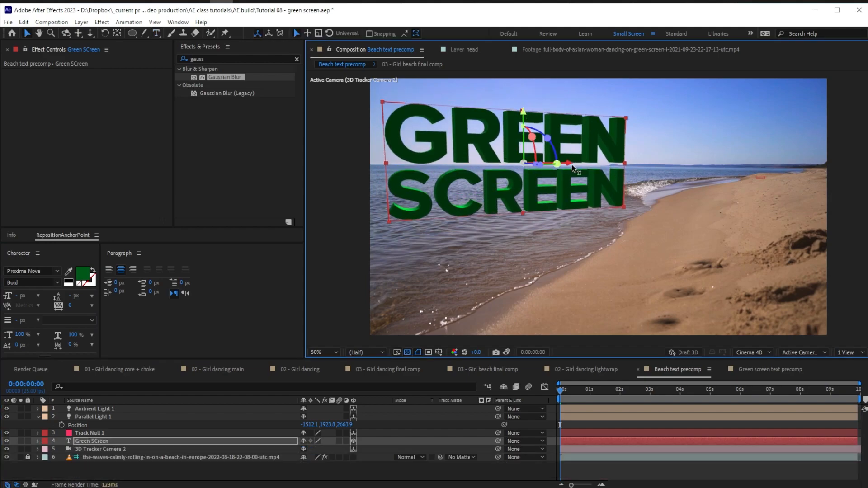
pyautogui.click(93, 417)
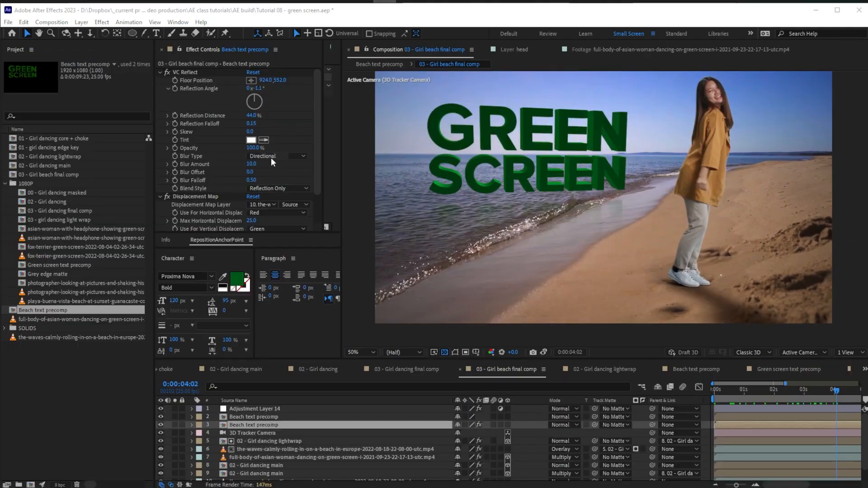
# Step: Set VC Reflect's Reflection Distance to 50% and Reflection Falloff to 0.20 on the lower Beach text precomp
pyautogui.click(254, 116)
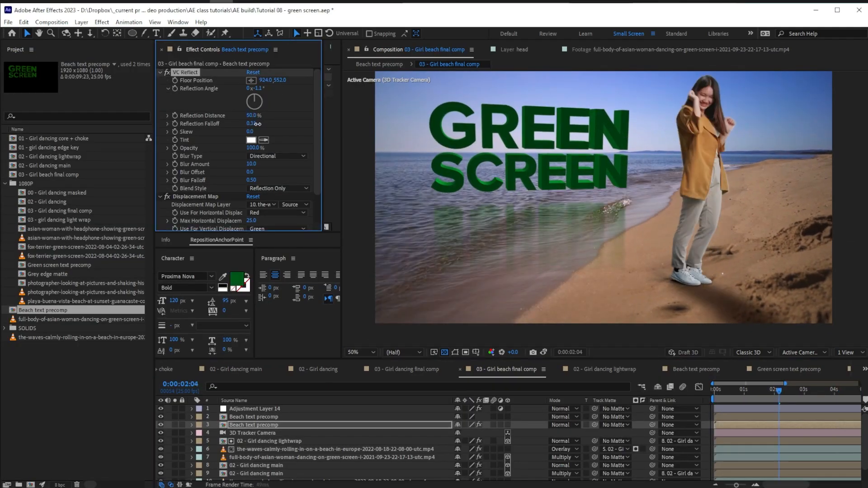
pyautogui.click(265, 125)
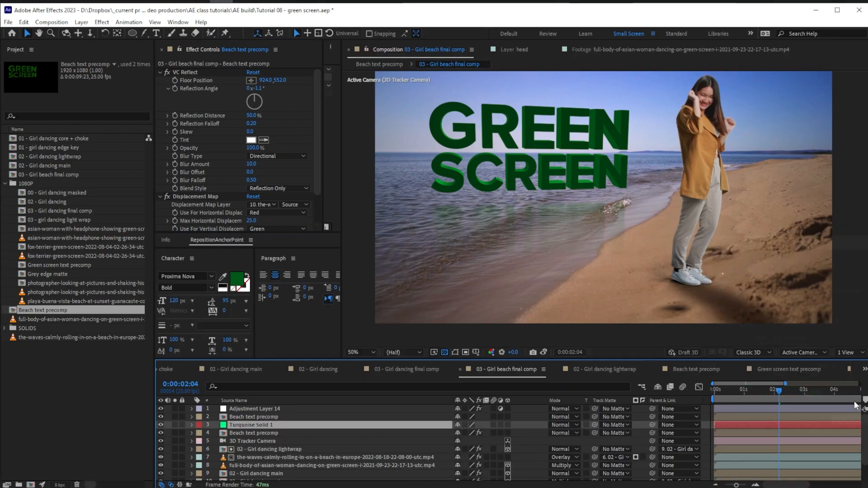
# Step: Add Turquoise Solid 1 above the reflection layer and draw a Pen mask around the sand along the shoreline
pyautogui.press('g')
pyautogui.click(496, 333)
pyautogui.click(803, 337)
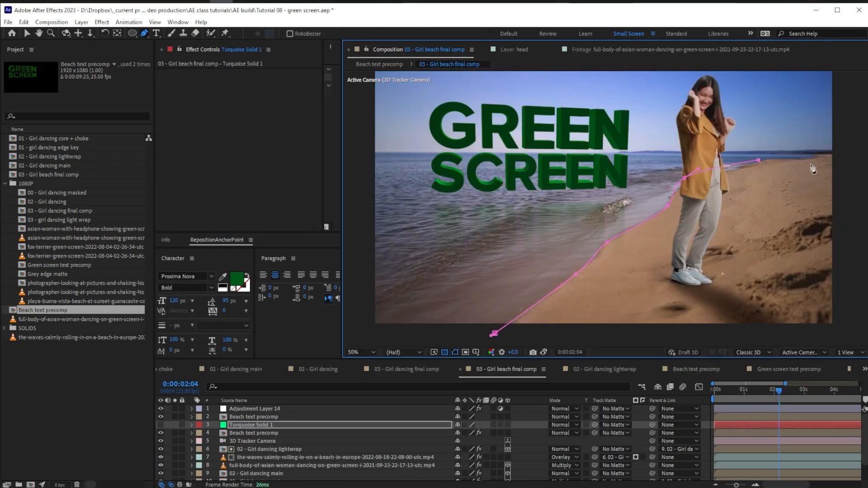
pyautogui.click(758, 160)
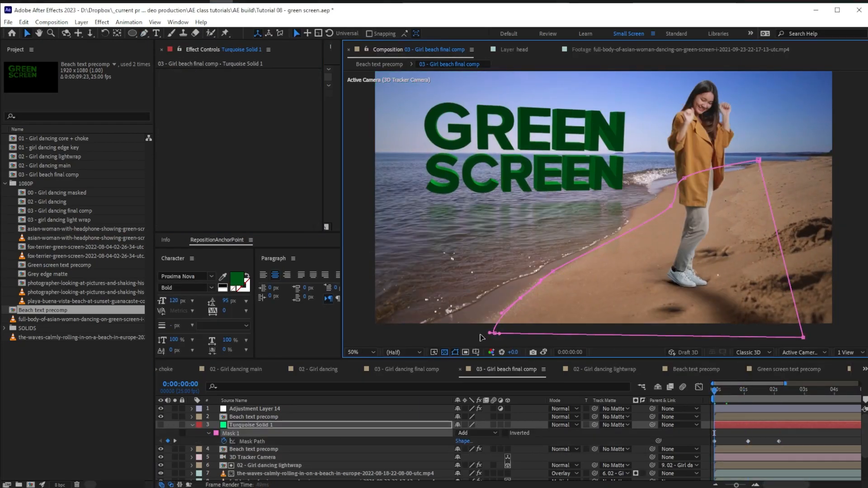
# Step: Keyframe the solid's Mask Path over time so that its edge follows the moving waterline
pyautogui.press('f')
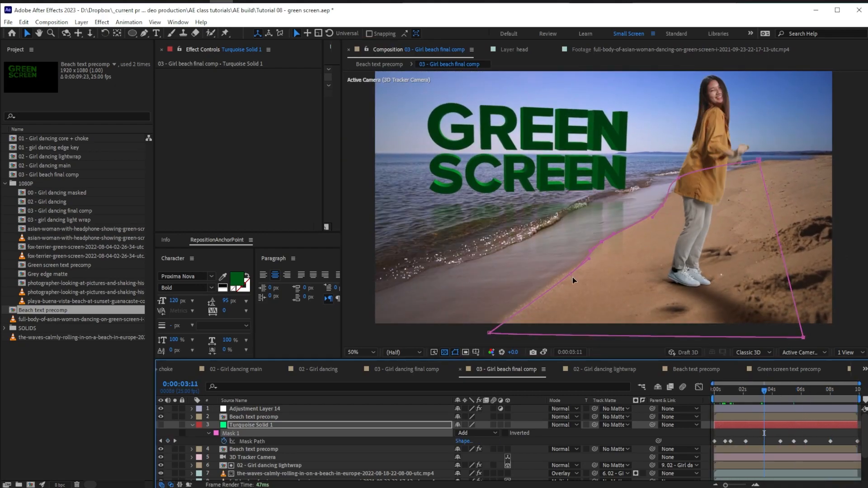
pyautogui.moveTo(574, 280); pyautogui.dragTo(595, 291)
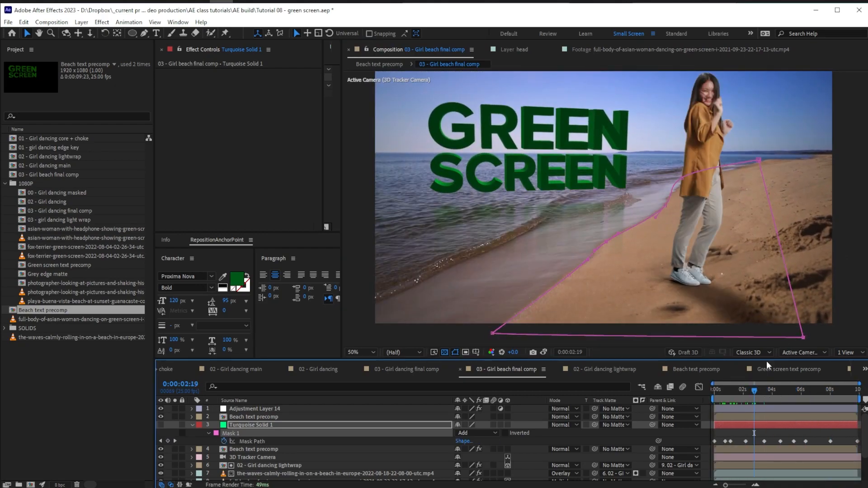
pyautogui.click(782, 391)
pyautogui.moveTo(782, 391); pyautogui.dragTo(800, 390)
pyautogui.moveTo(541, 277); pyautogui.dragTo(557, 279)
pyautogui.click(814, 389)
# Step: Assign Turquoise Solid 1 as an inverted track matte to the reflected Beach text precomp and check another frame
pyautogui.click(628, 449)
pyautogui.click(627, 449)
pyautogui.click(633, 480)
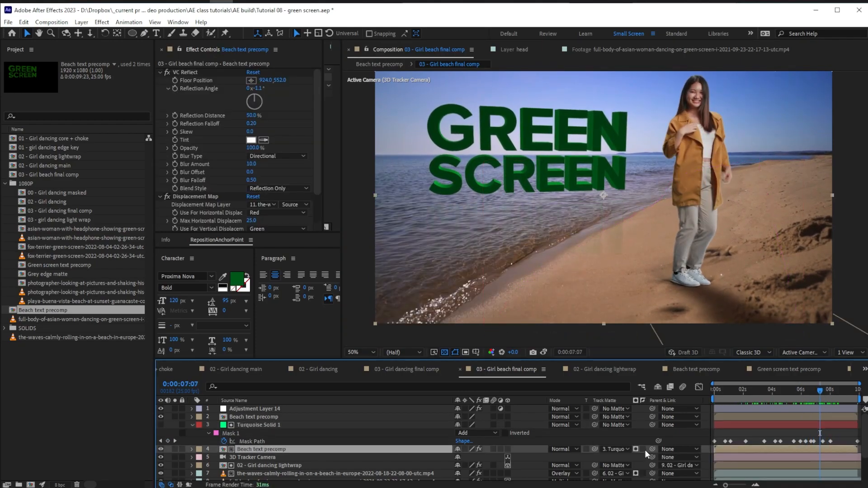
pyautogui.click(809, 390)
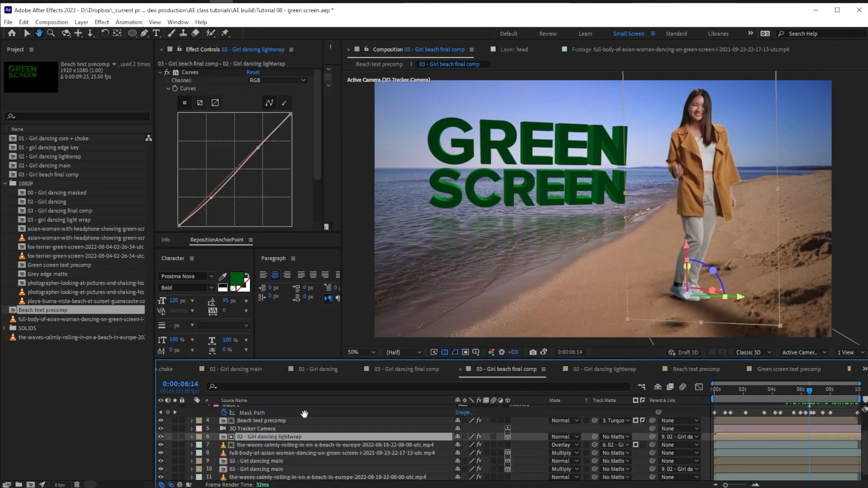